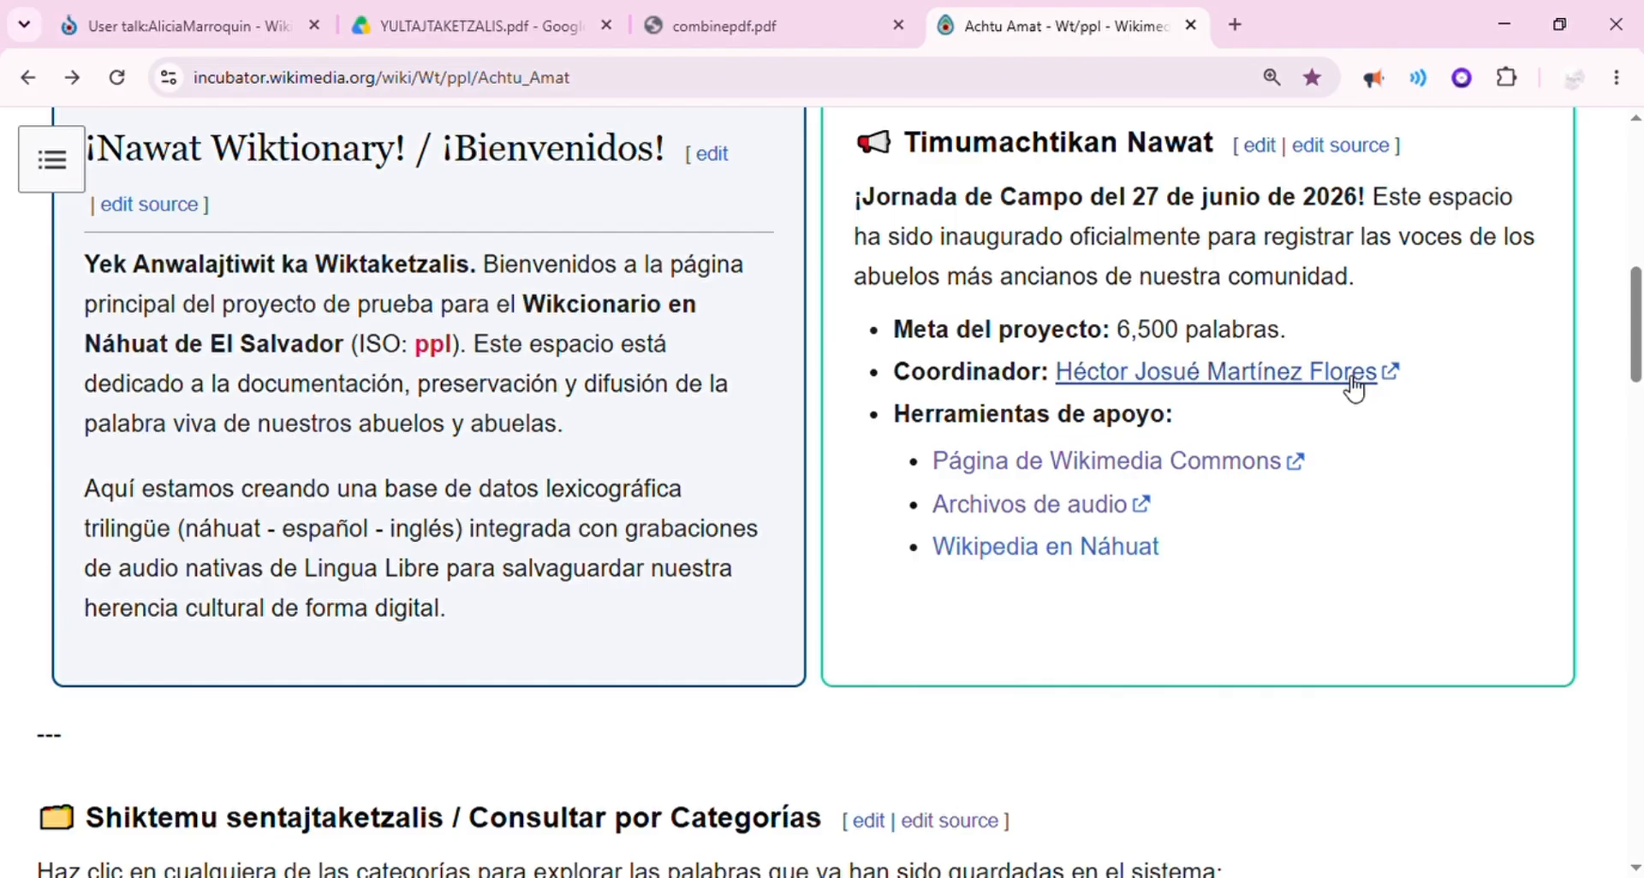
Open the Wikimedia Commons page and the audio files category linked under the support tools, and bring up the audio category
click(1162, 475)
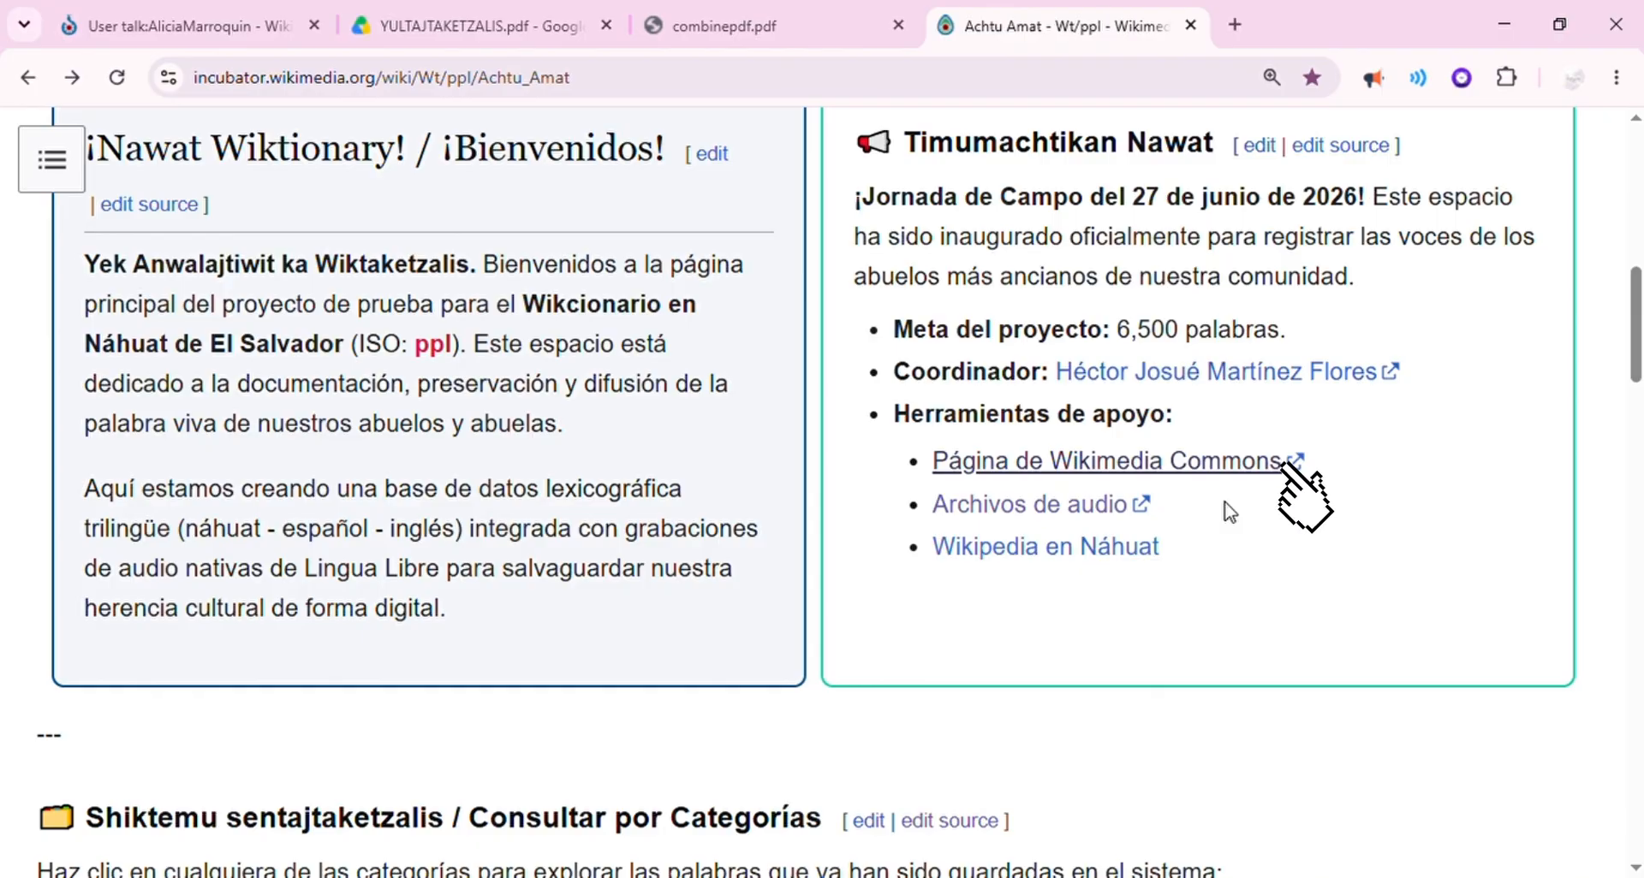
click(1077, 513)
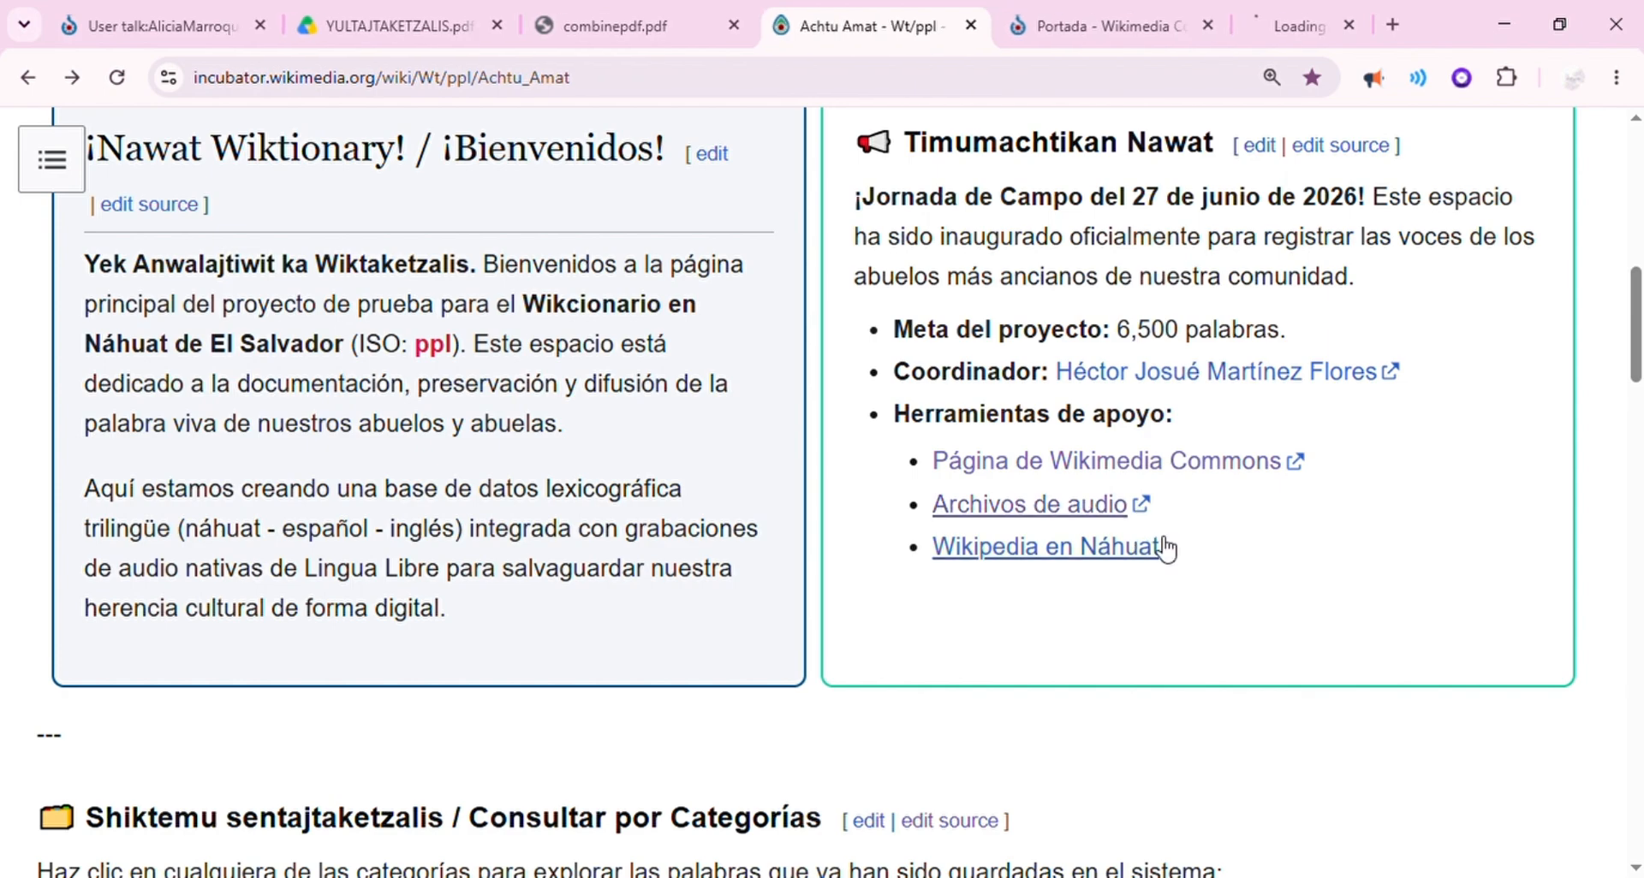
click(1036, 39)
click(1229, 36)
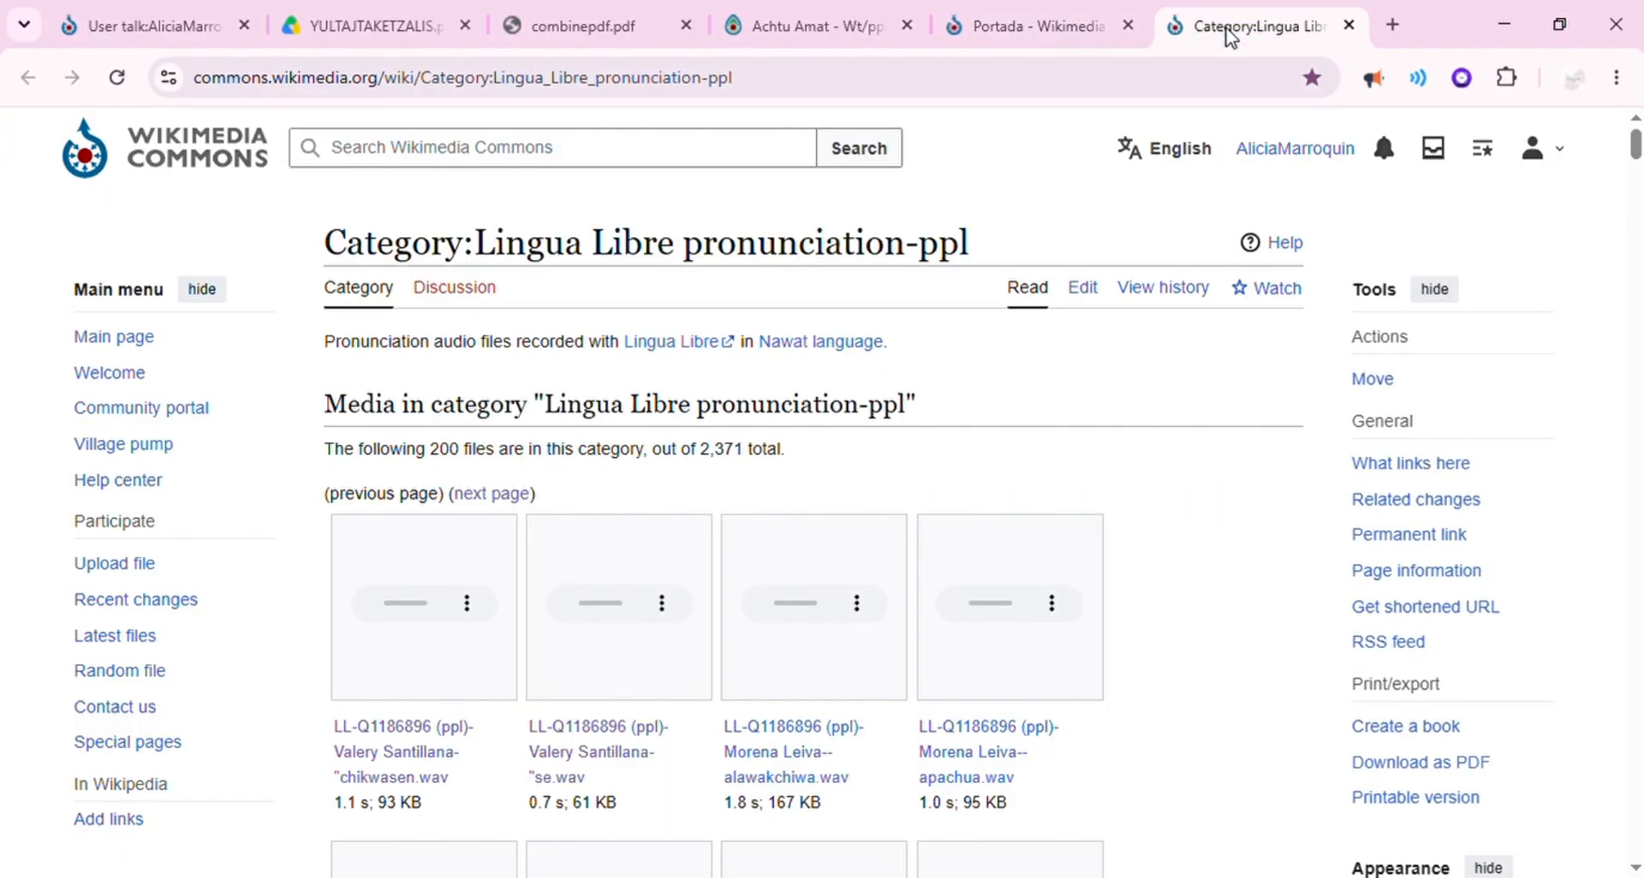
Consult YULTAJTAKETZALIS.pdf and its English version combinepdf.pdf for the word Yey and its grammatical category
click(404, 33)
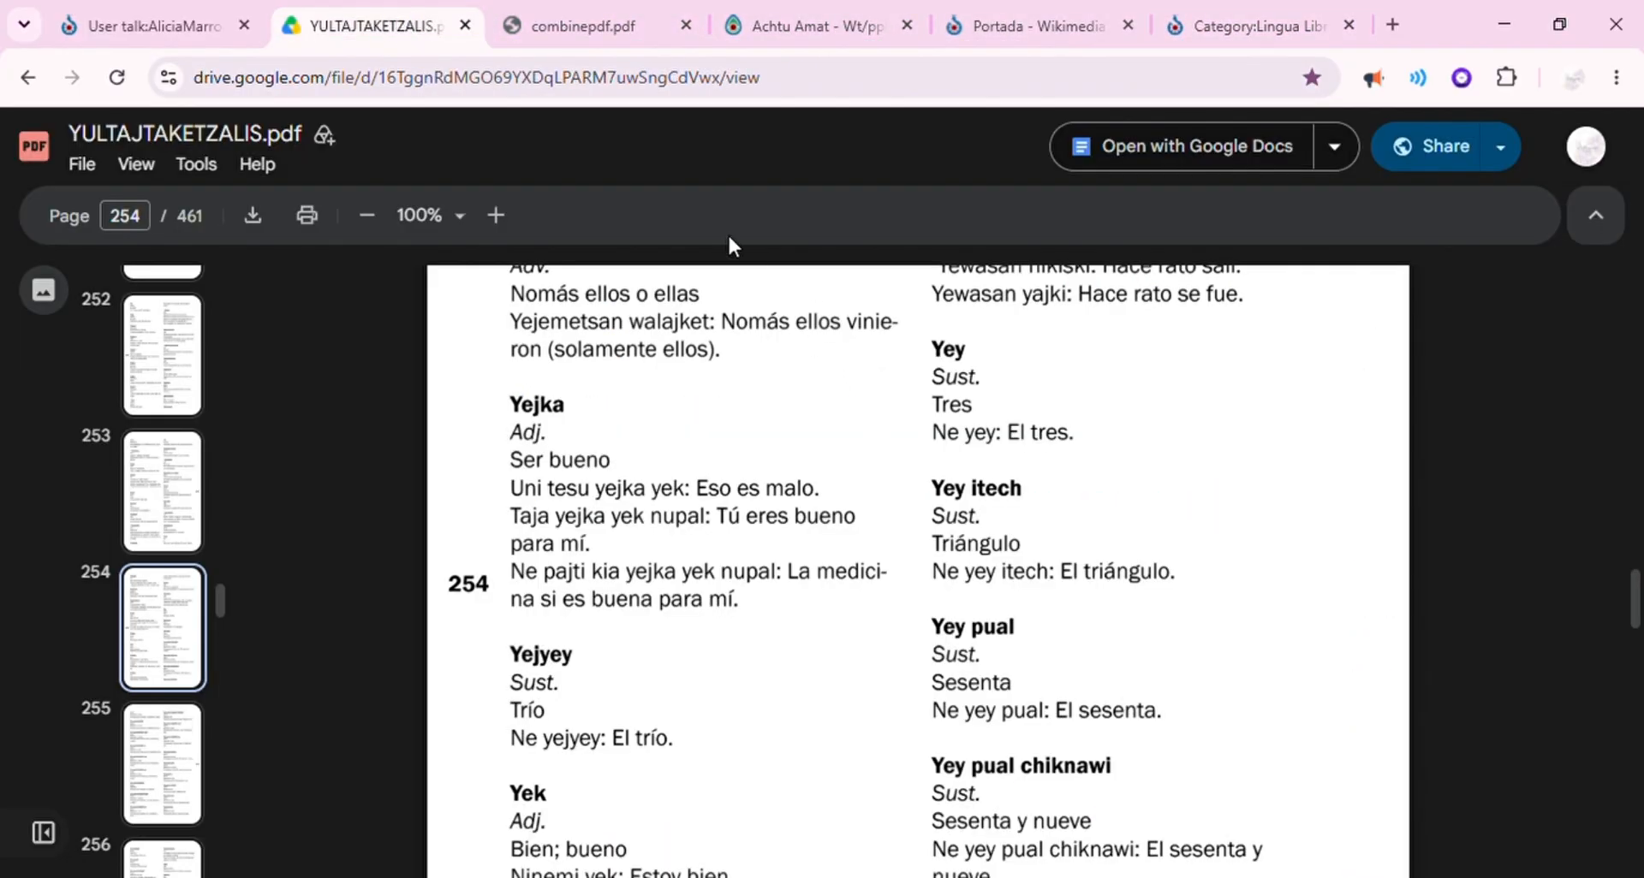
click(589, 24)
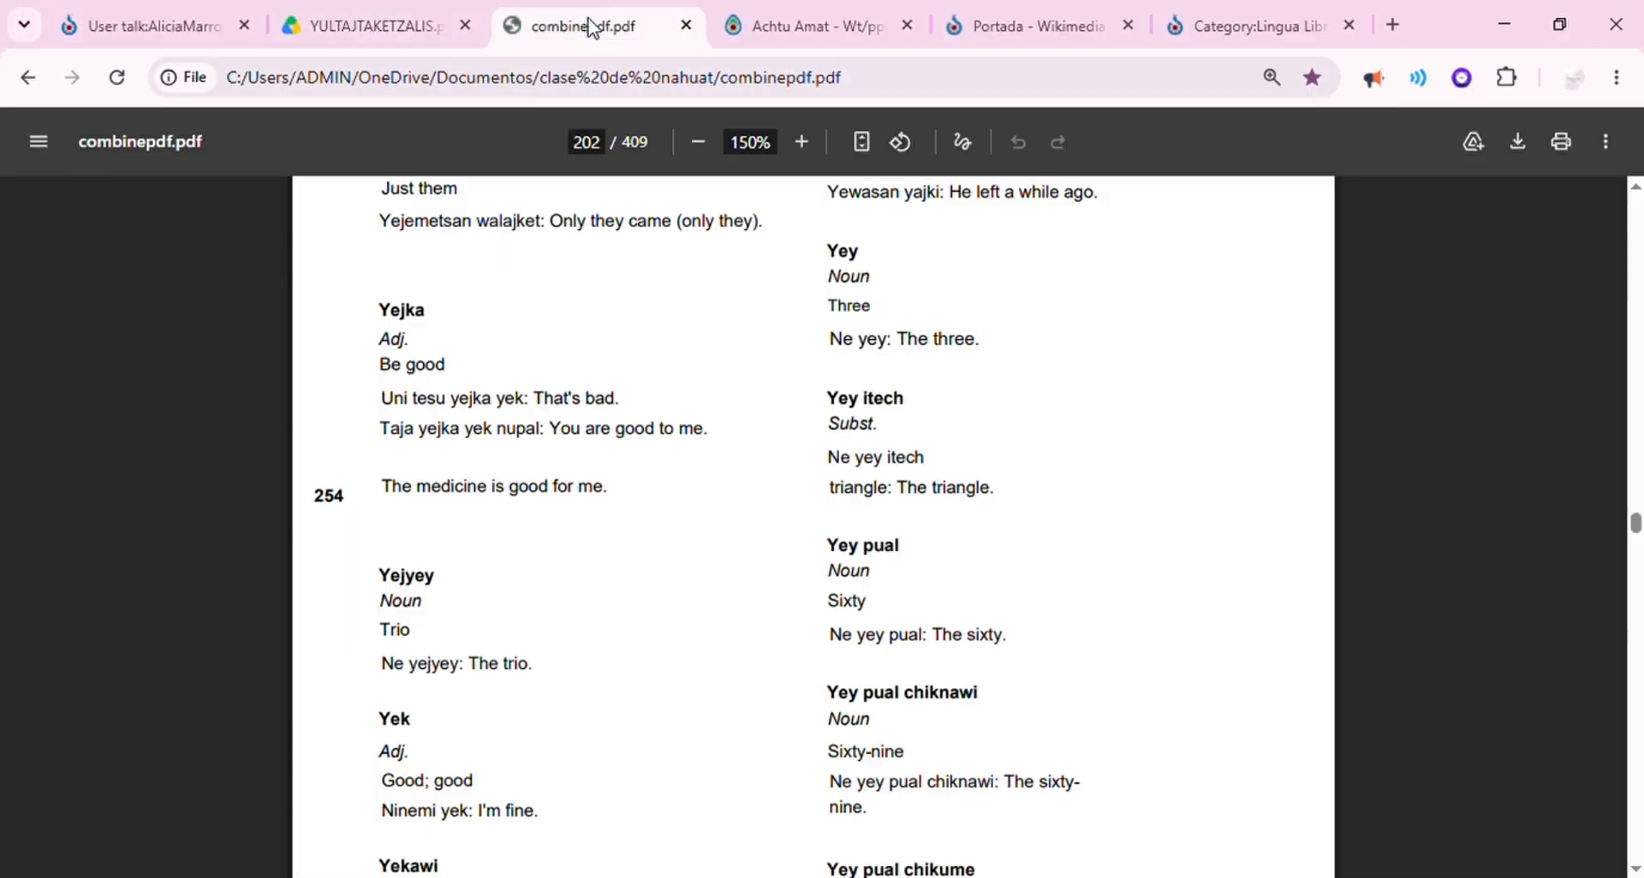
click(873, 35)
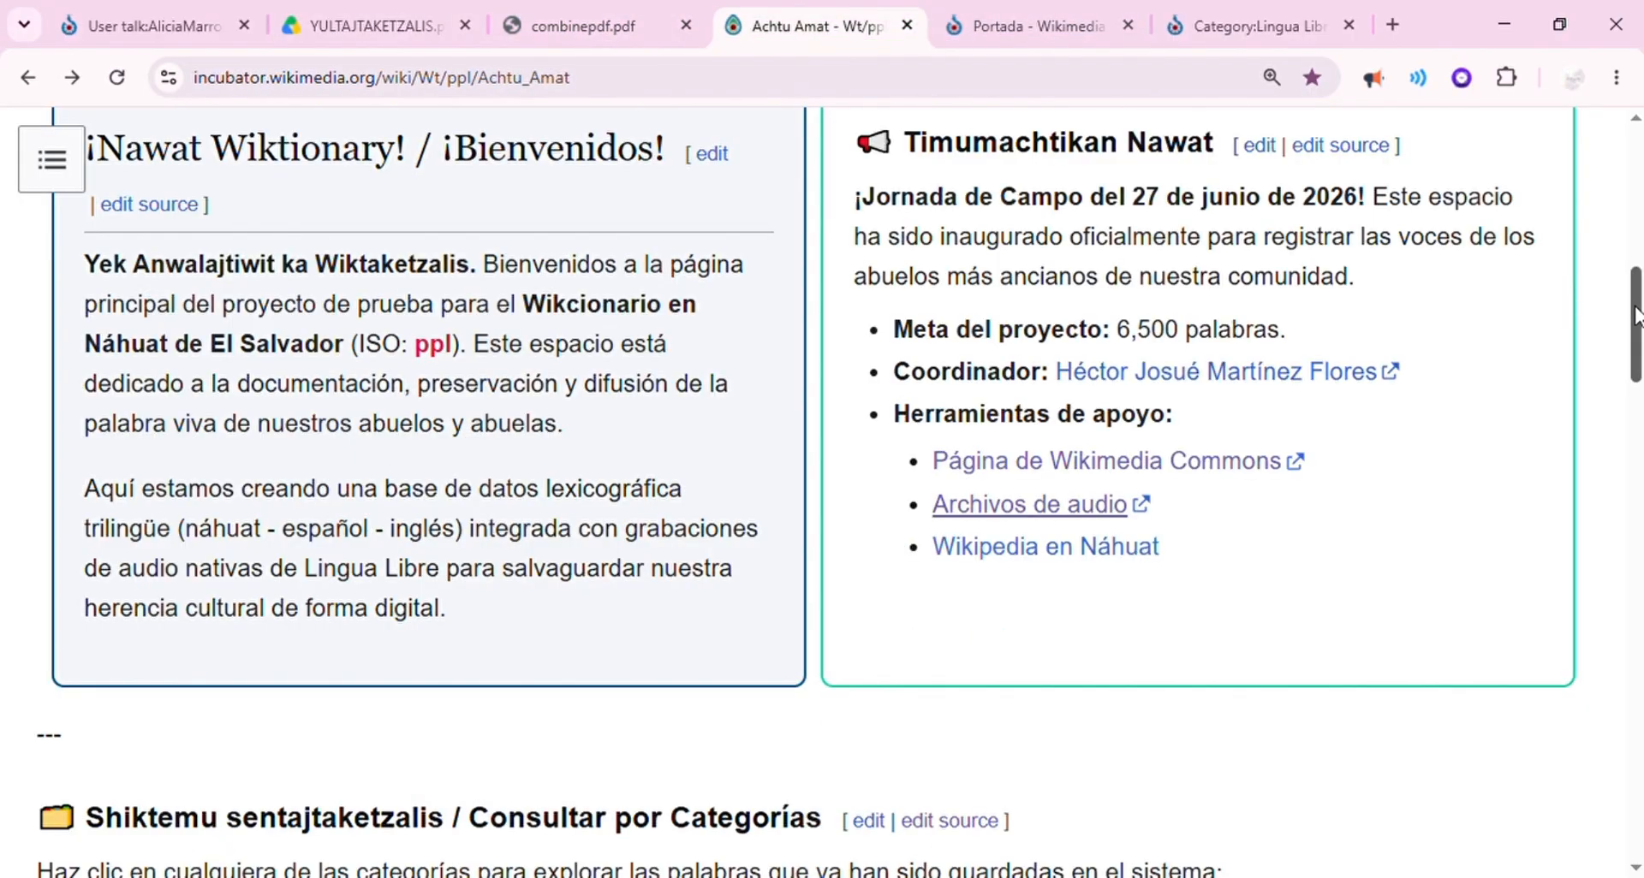
drag(1635, 316, 1637, 554)
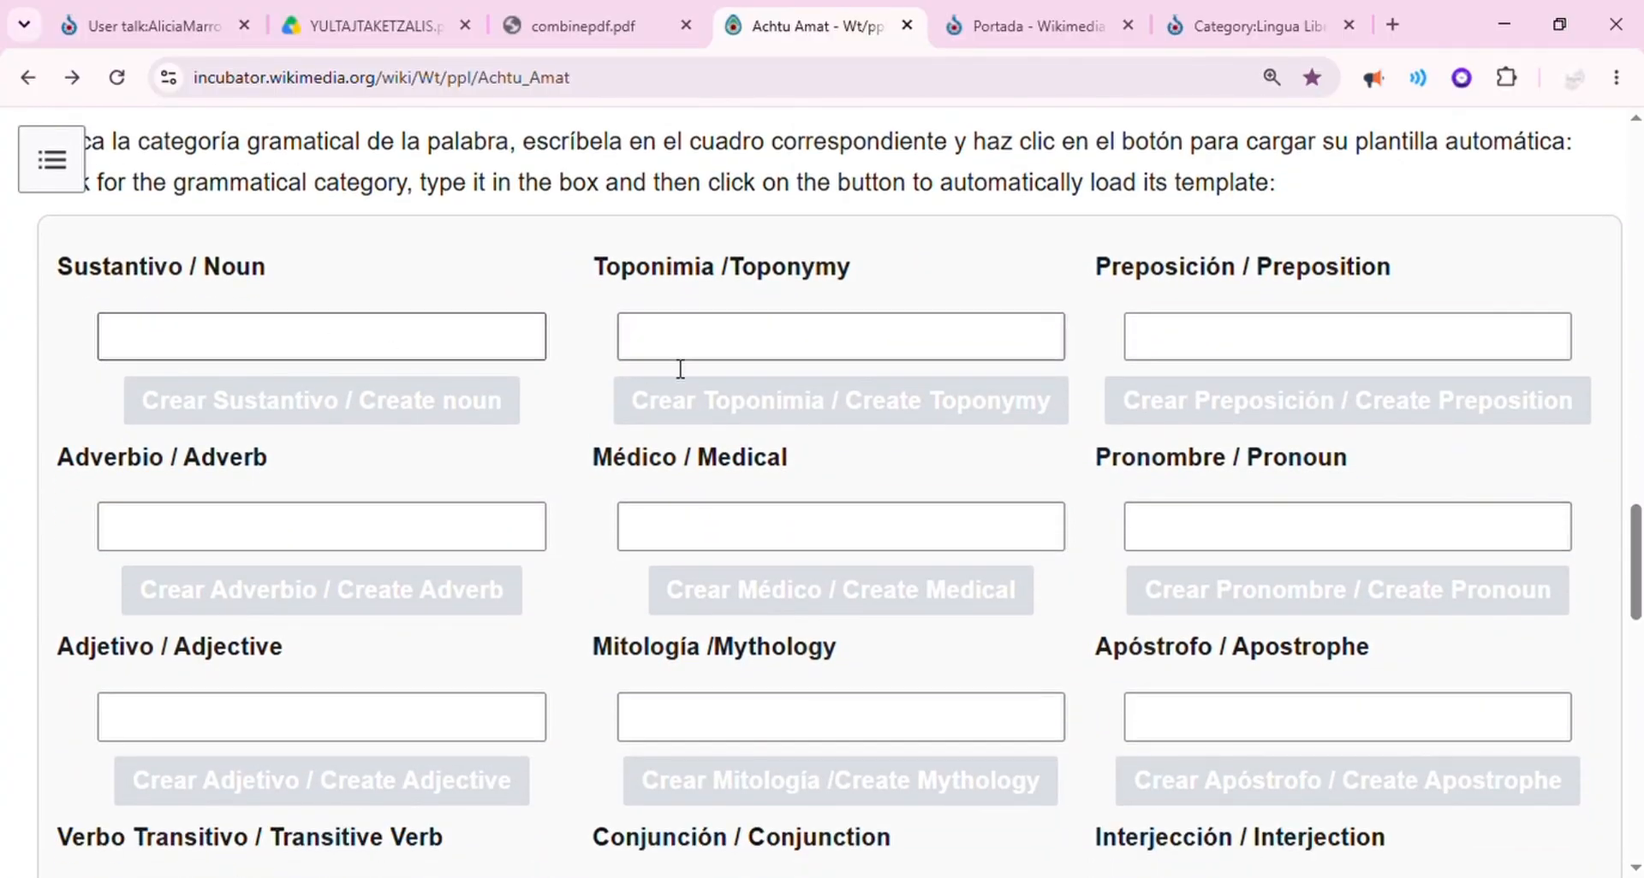
click(562, 30)
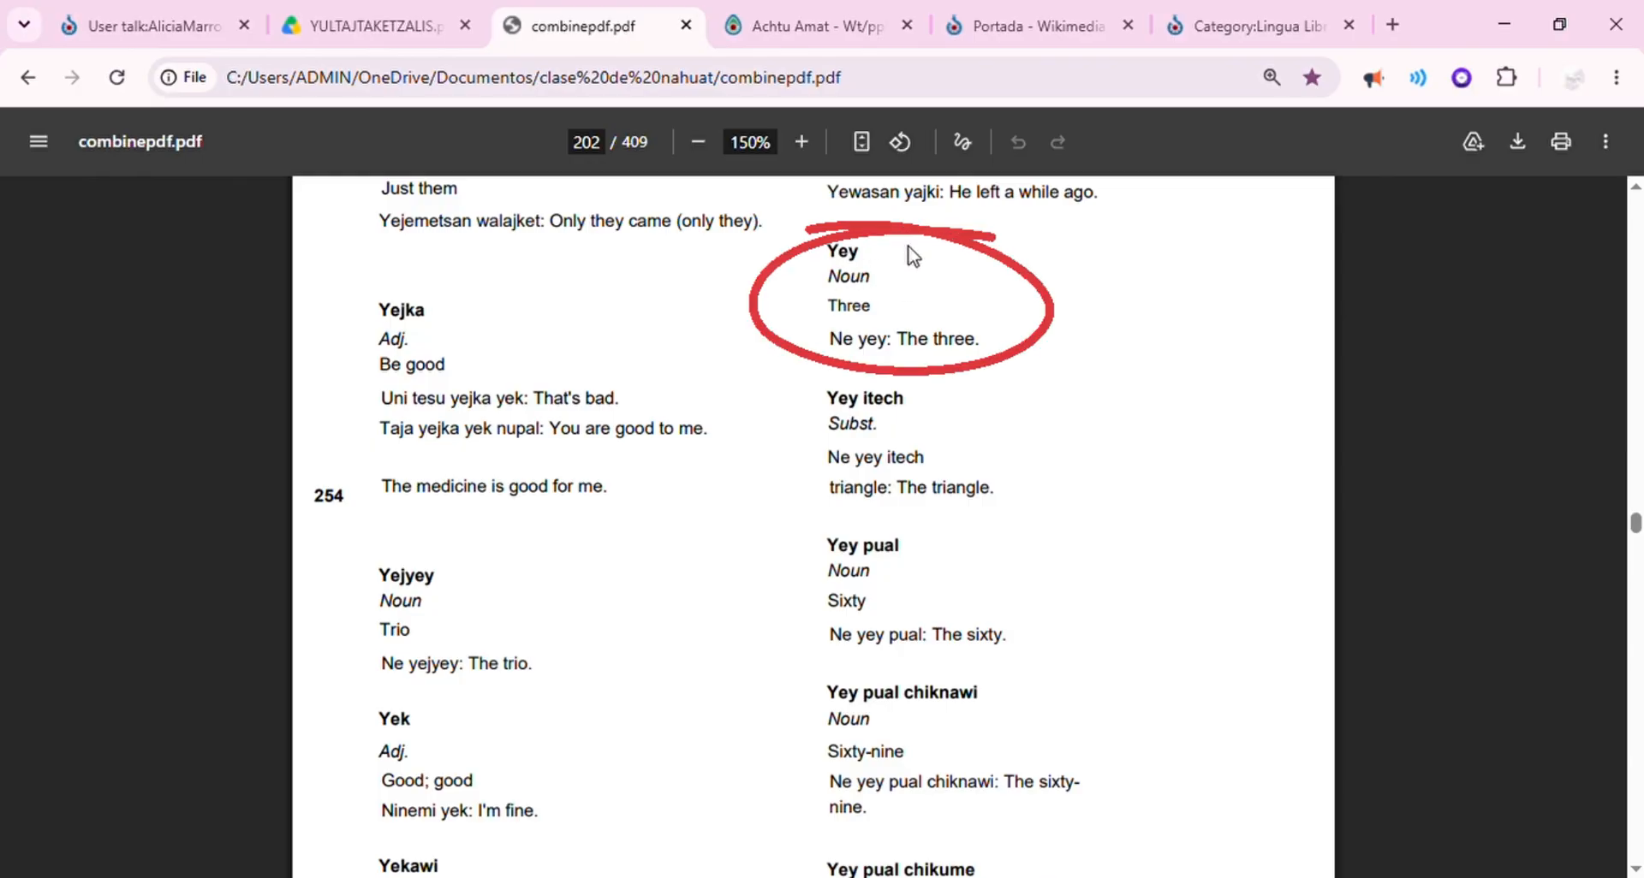
Create a new noun entry named yey from the noun template on the Nawat Wiktionary main page
click(852, 32)
click(407, 359)
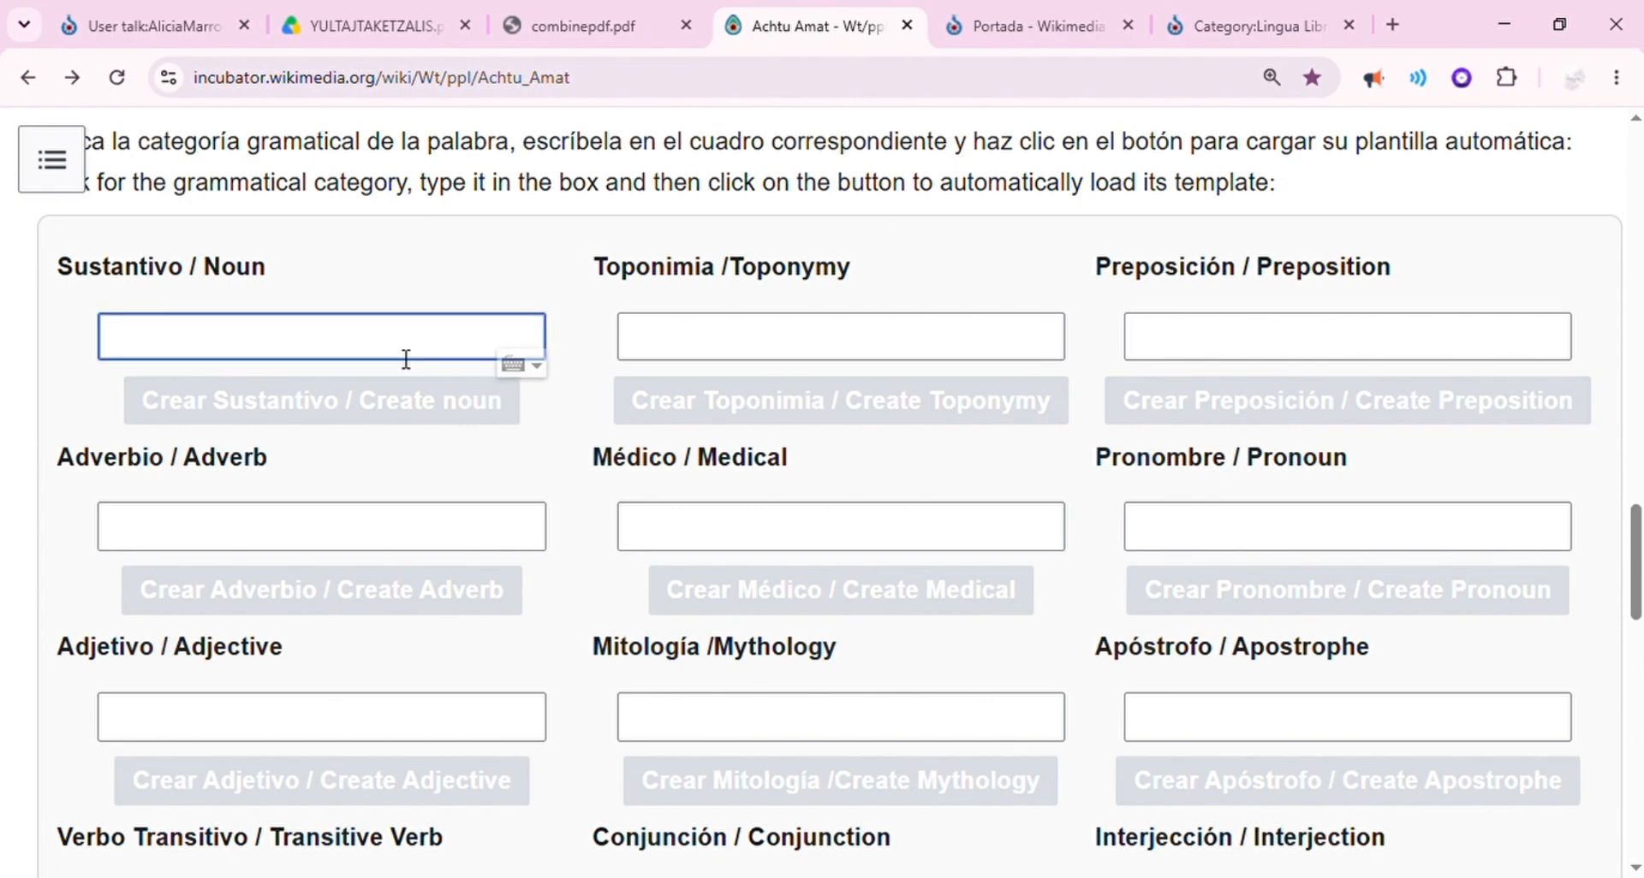
text(Y)
key(BackSpace)
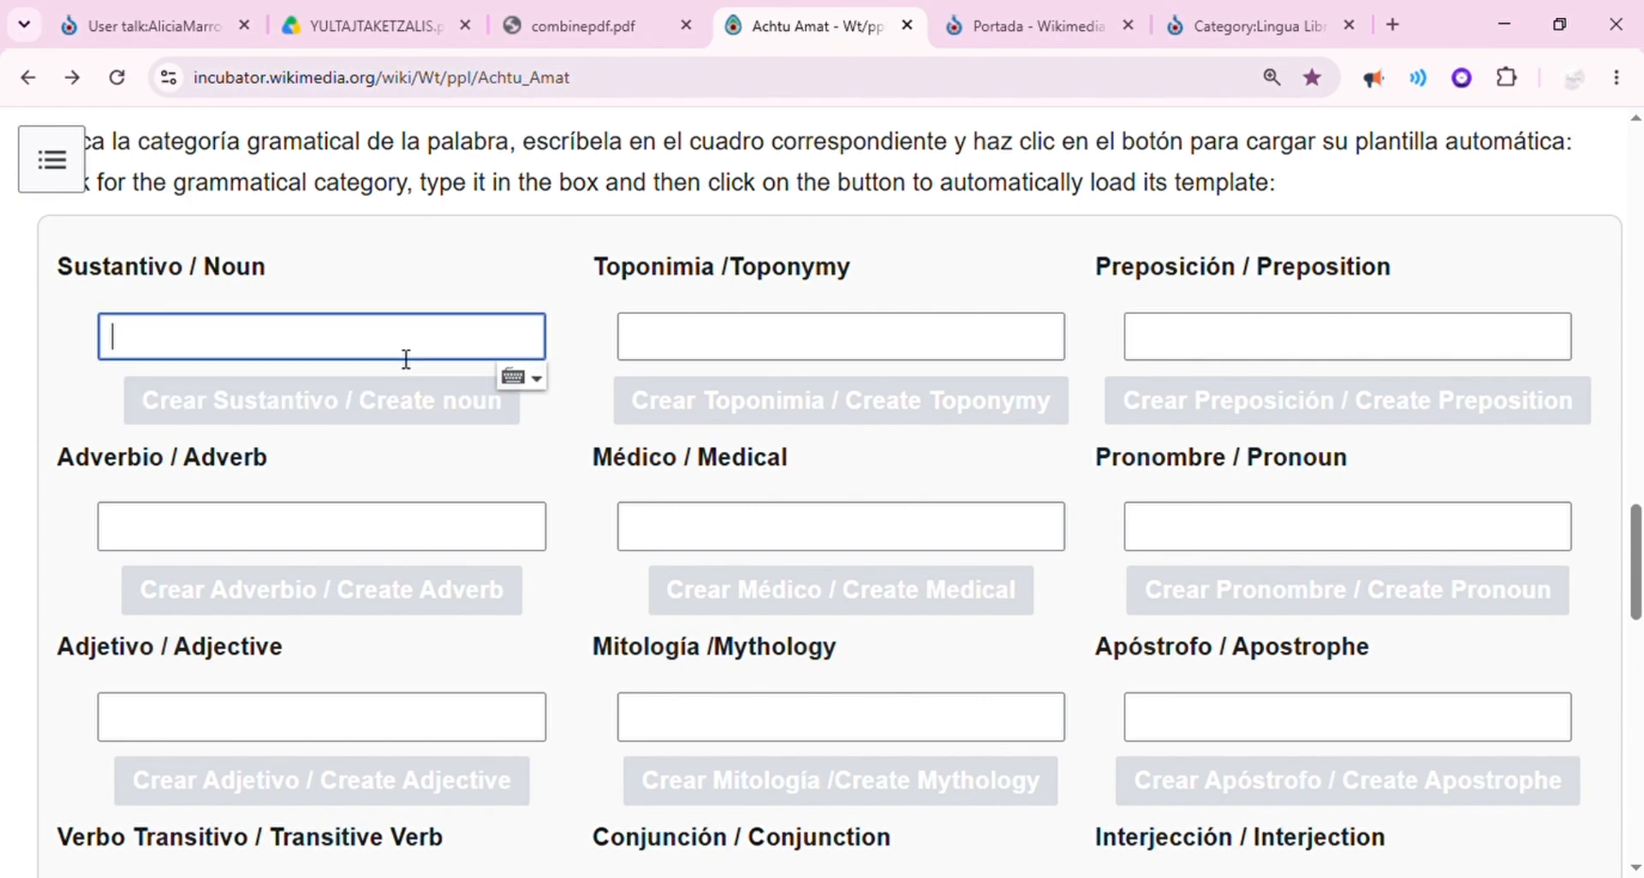
text(yey)
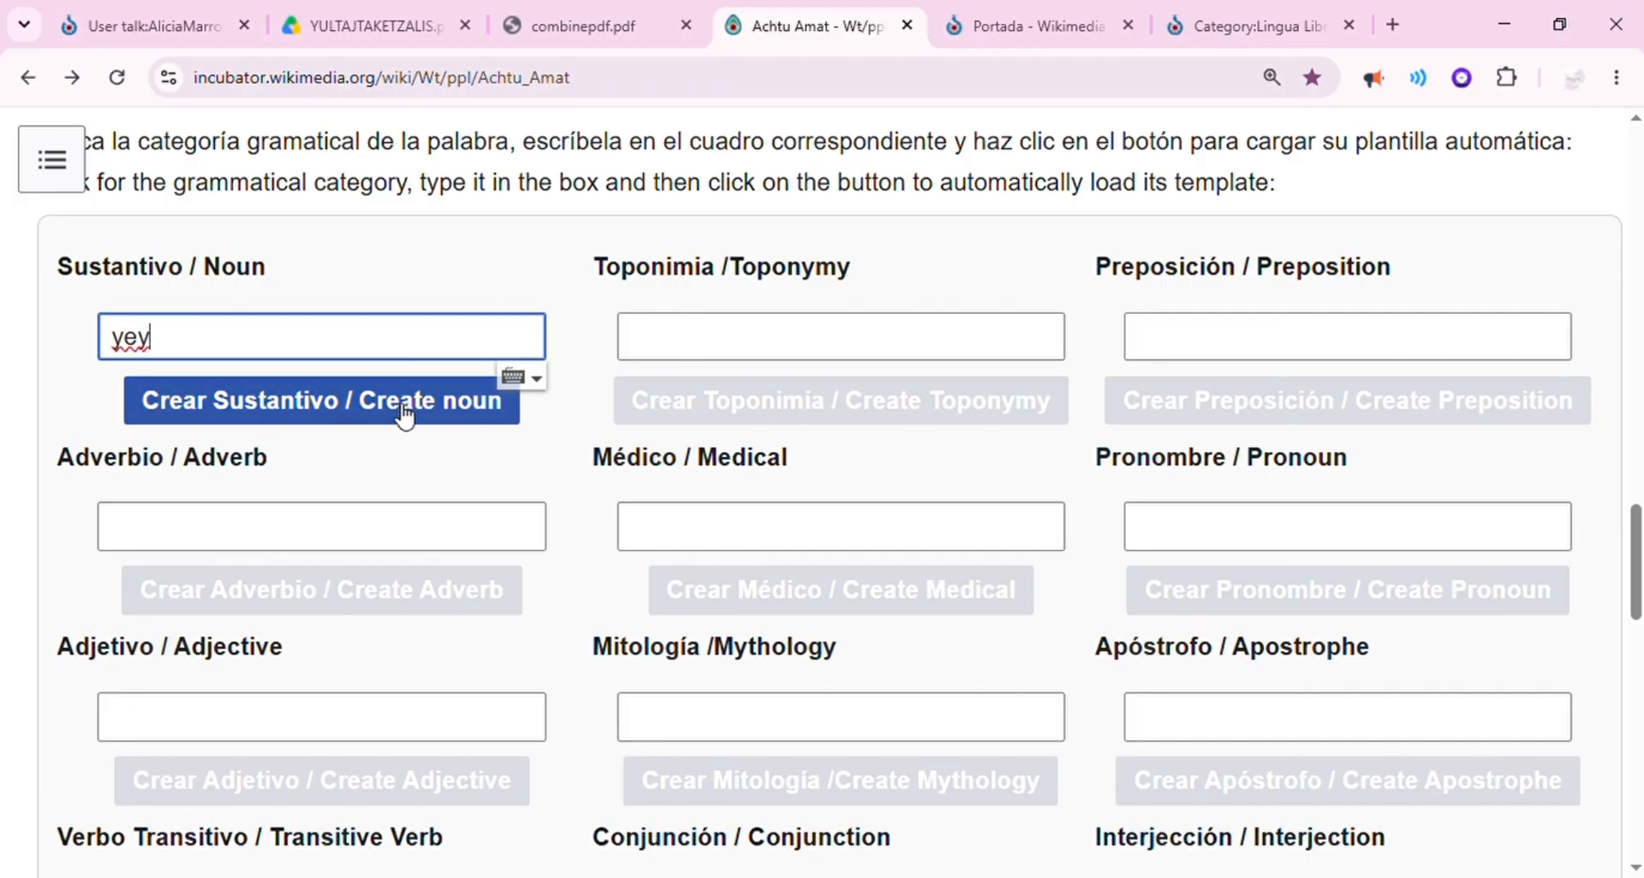
click(405, 417)
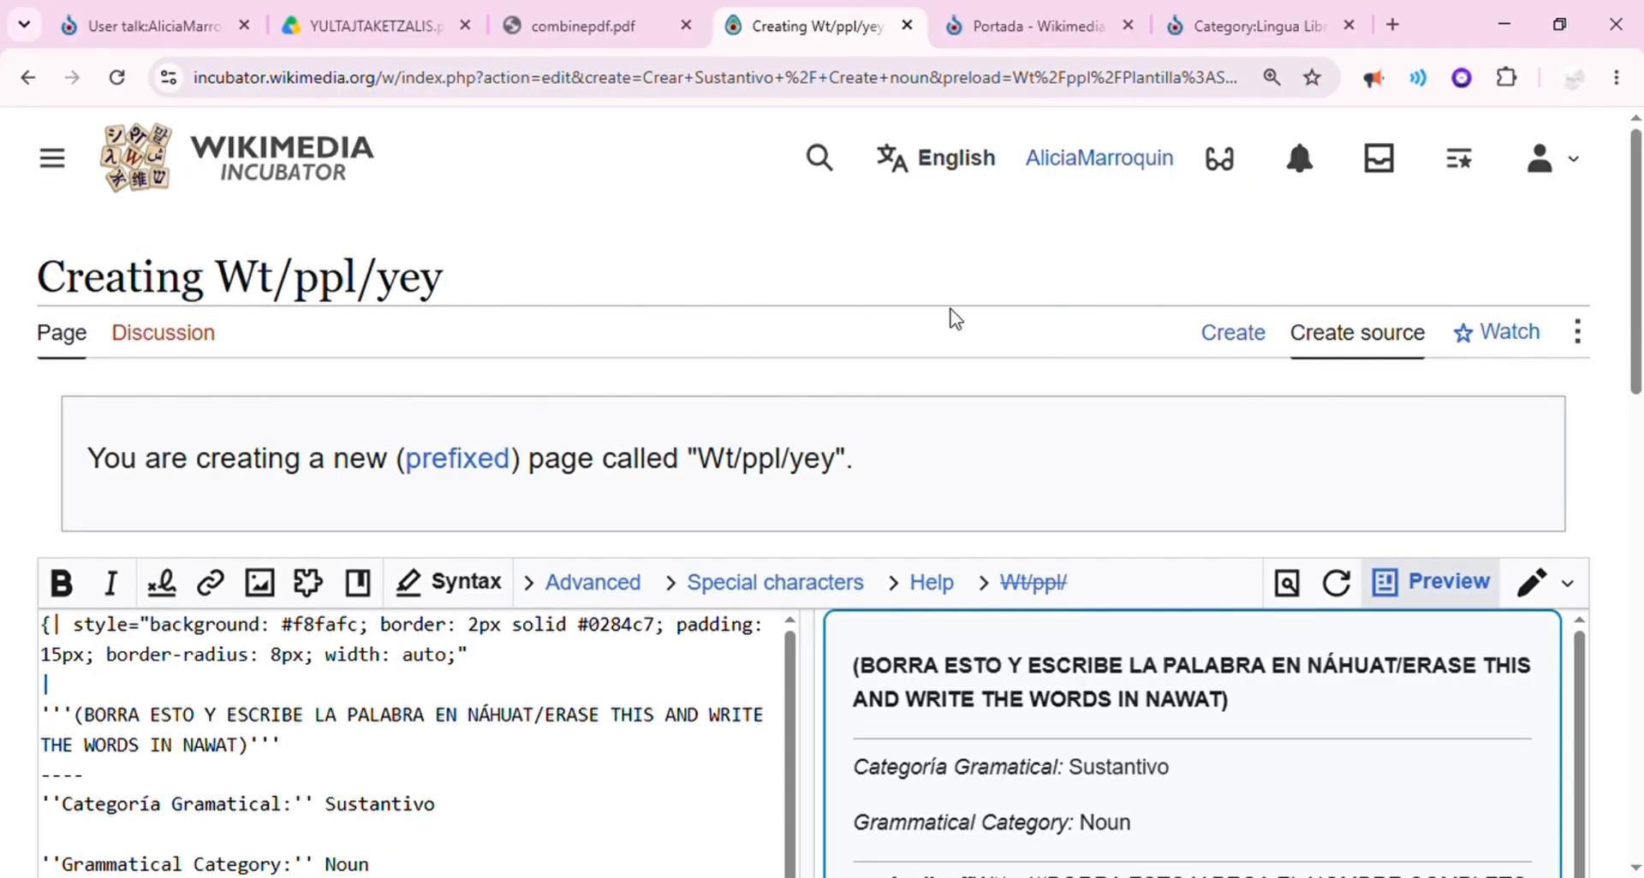
Replace the bold heading placeholder in the entry's source with YEY
scroll(1635, 227, down, 3)
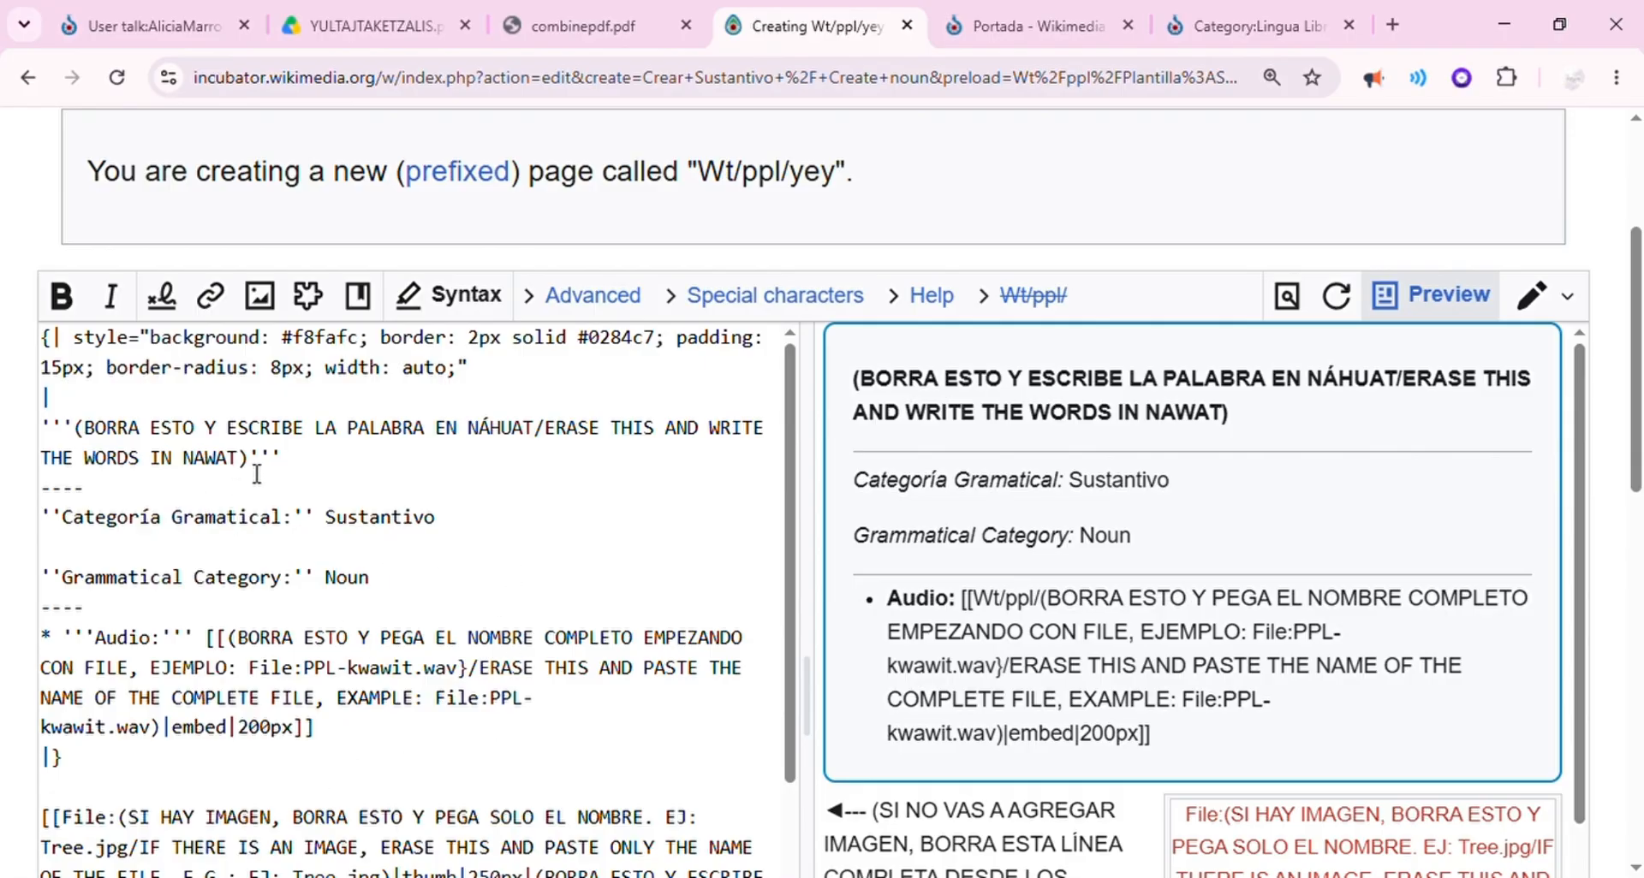
drag(257, 474, 89, 445)
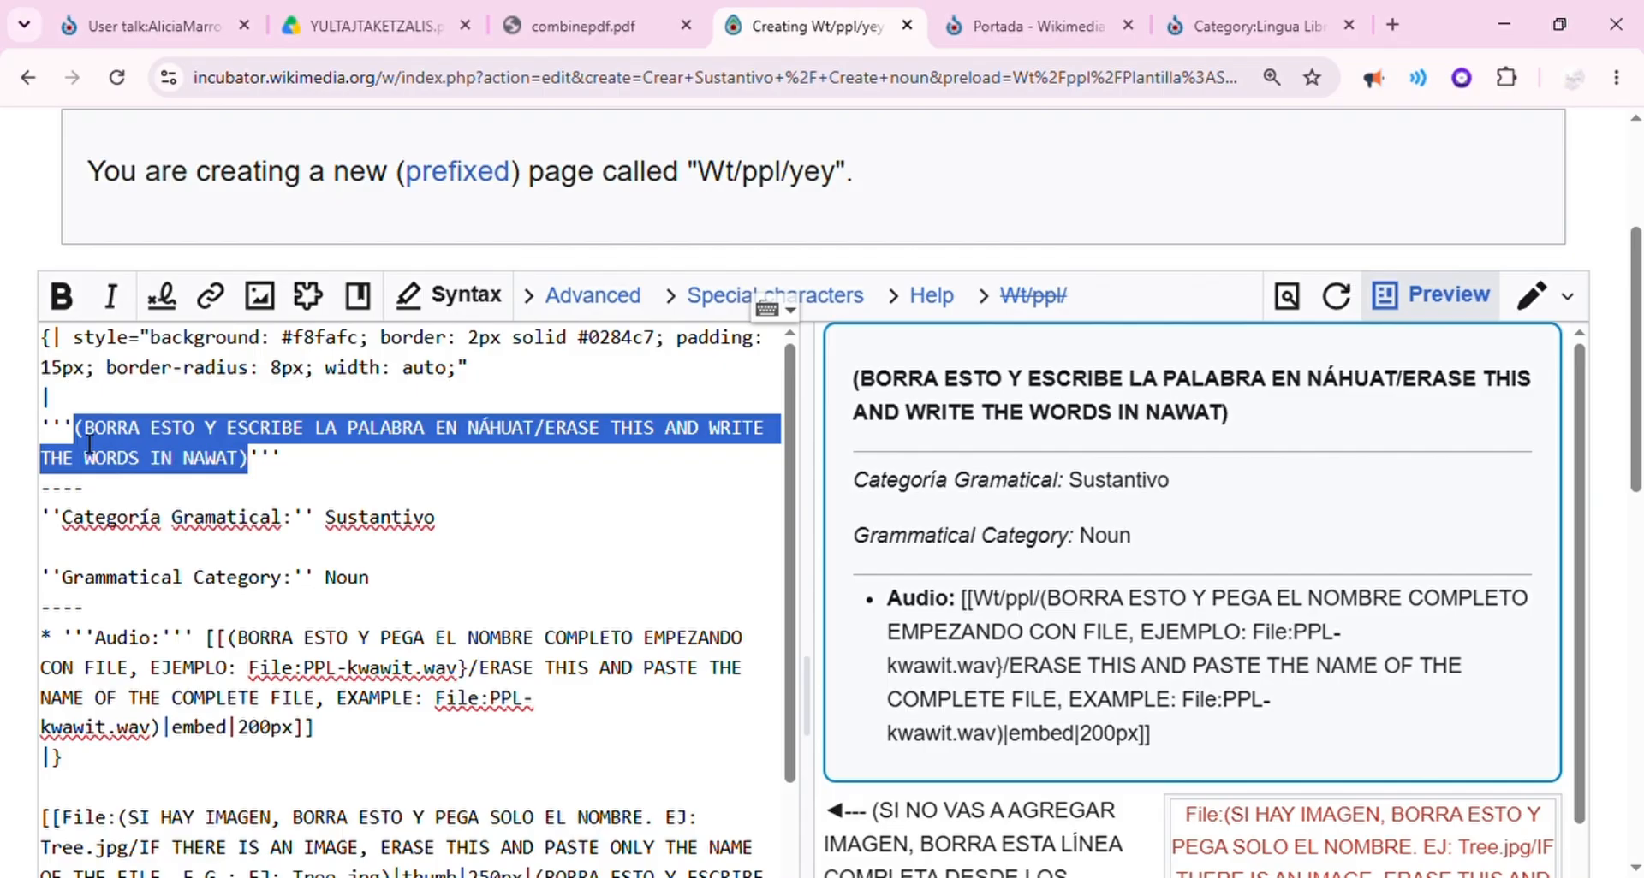
text(YEY)
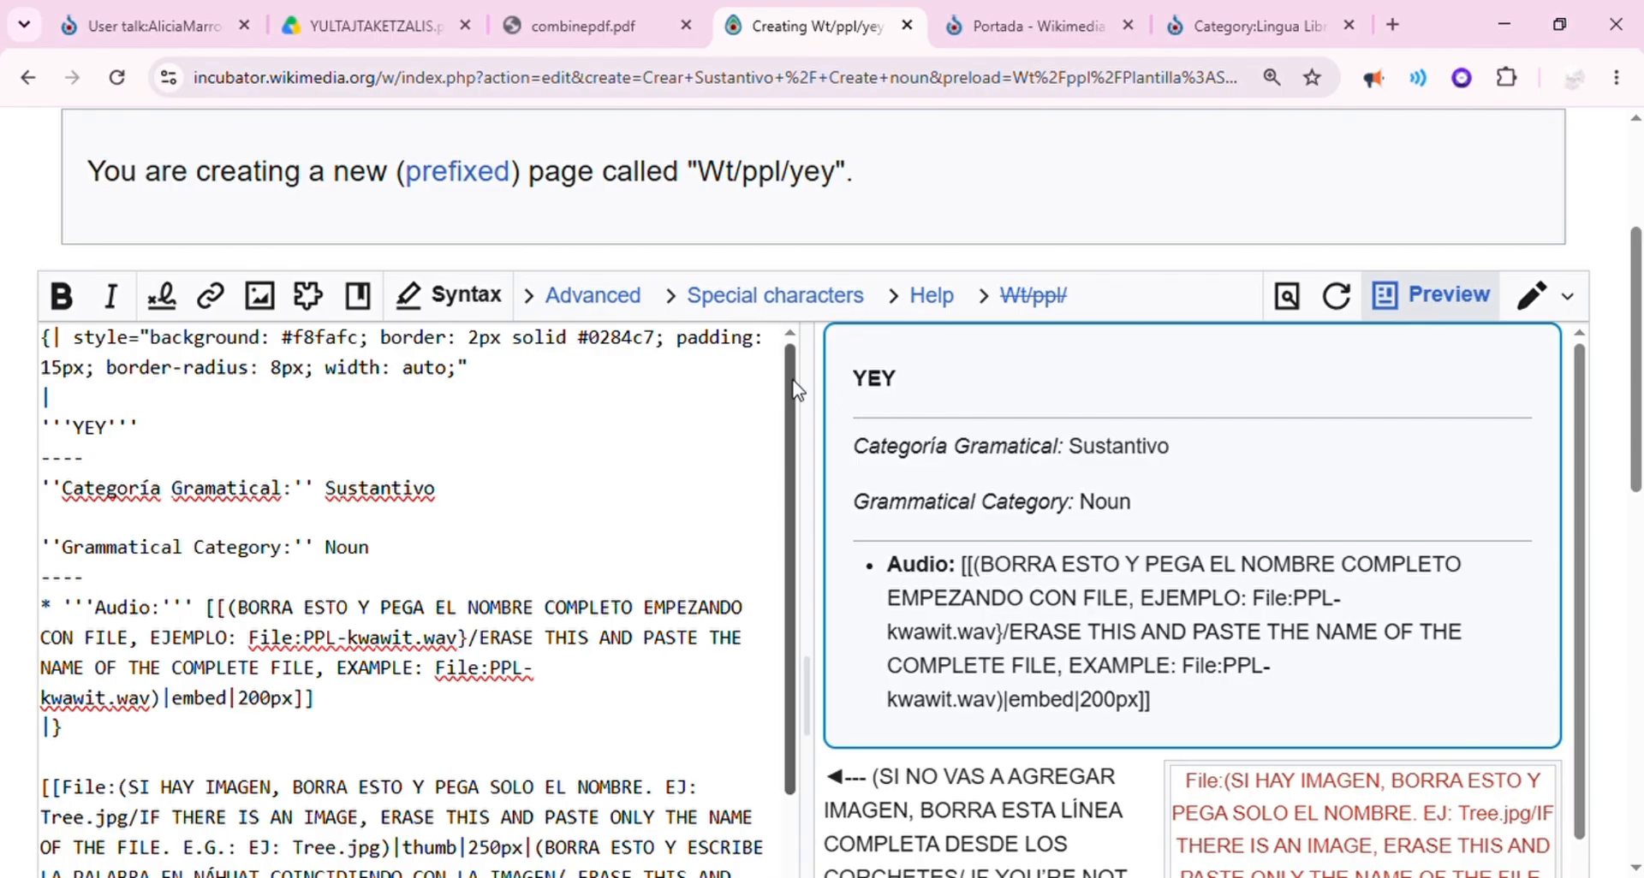
Search the first pages of the Lingua Libre pronunciation-ppl category on Wikimedia Commons for YEY
drag(795, 389, 794, 501)
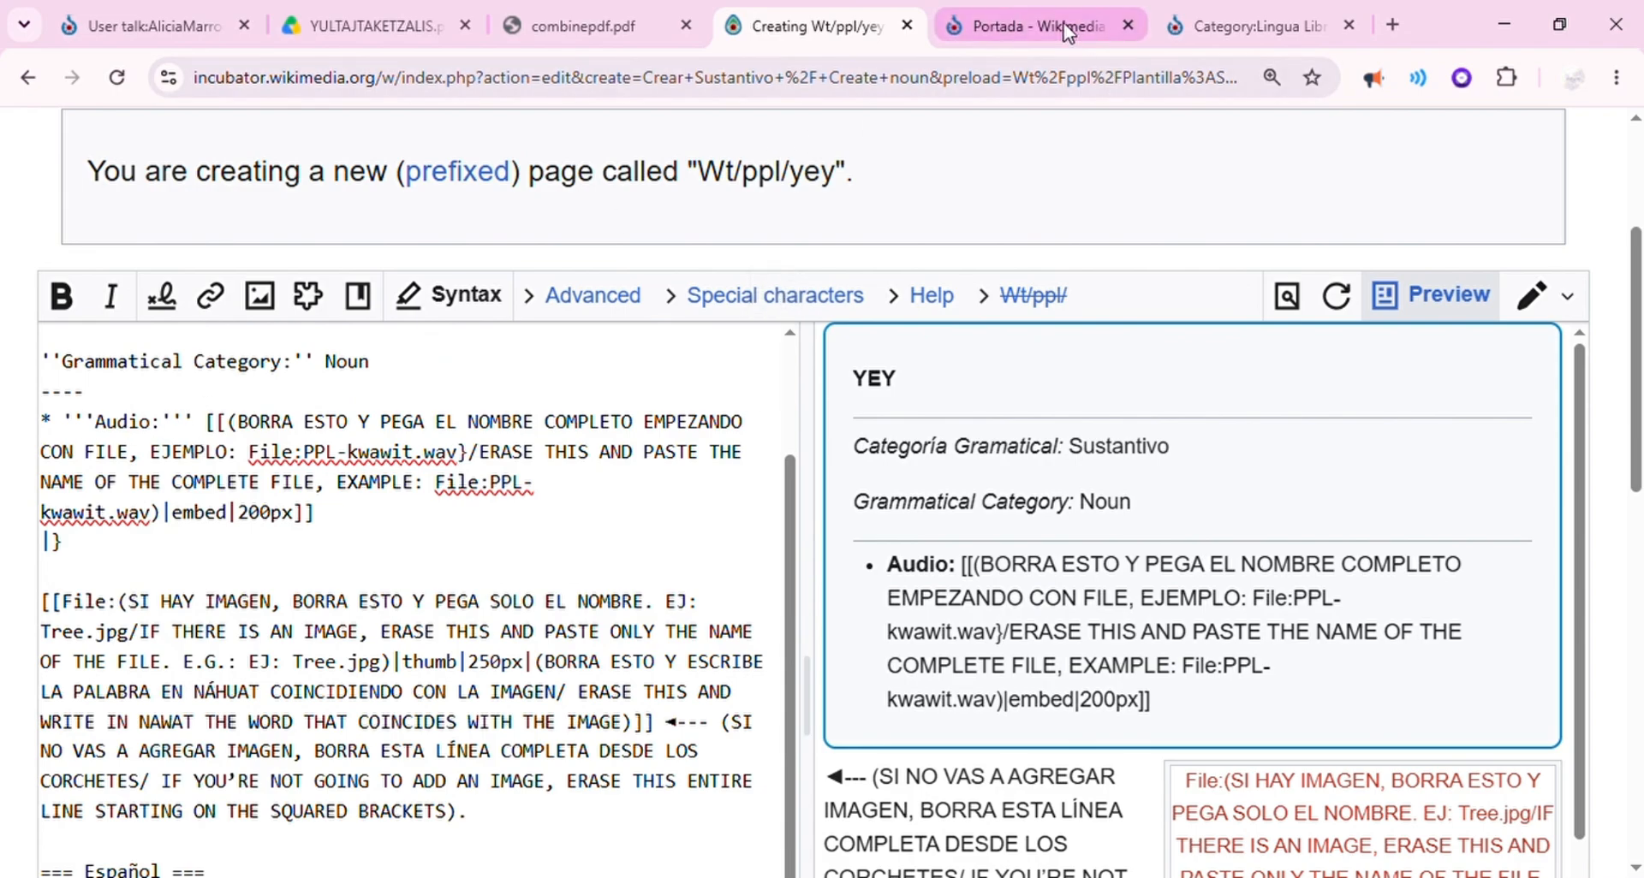
click(1226, 29)
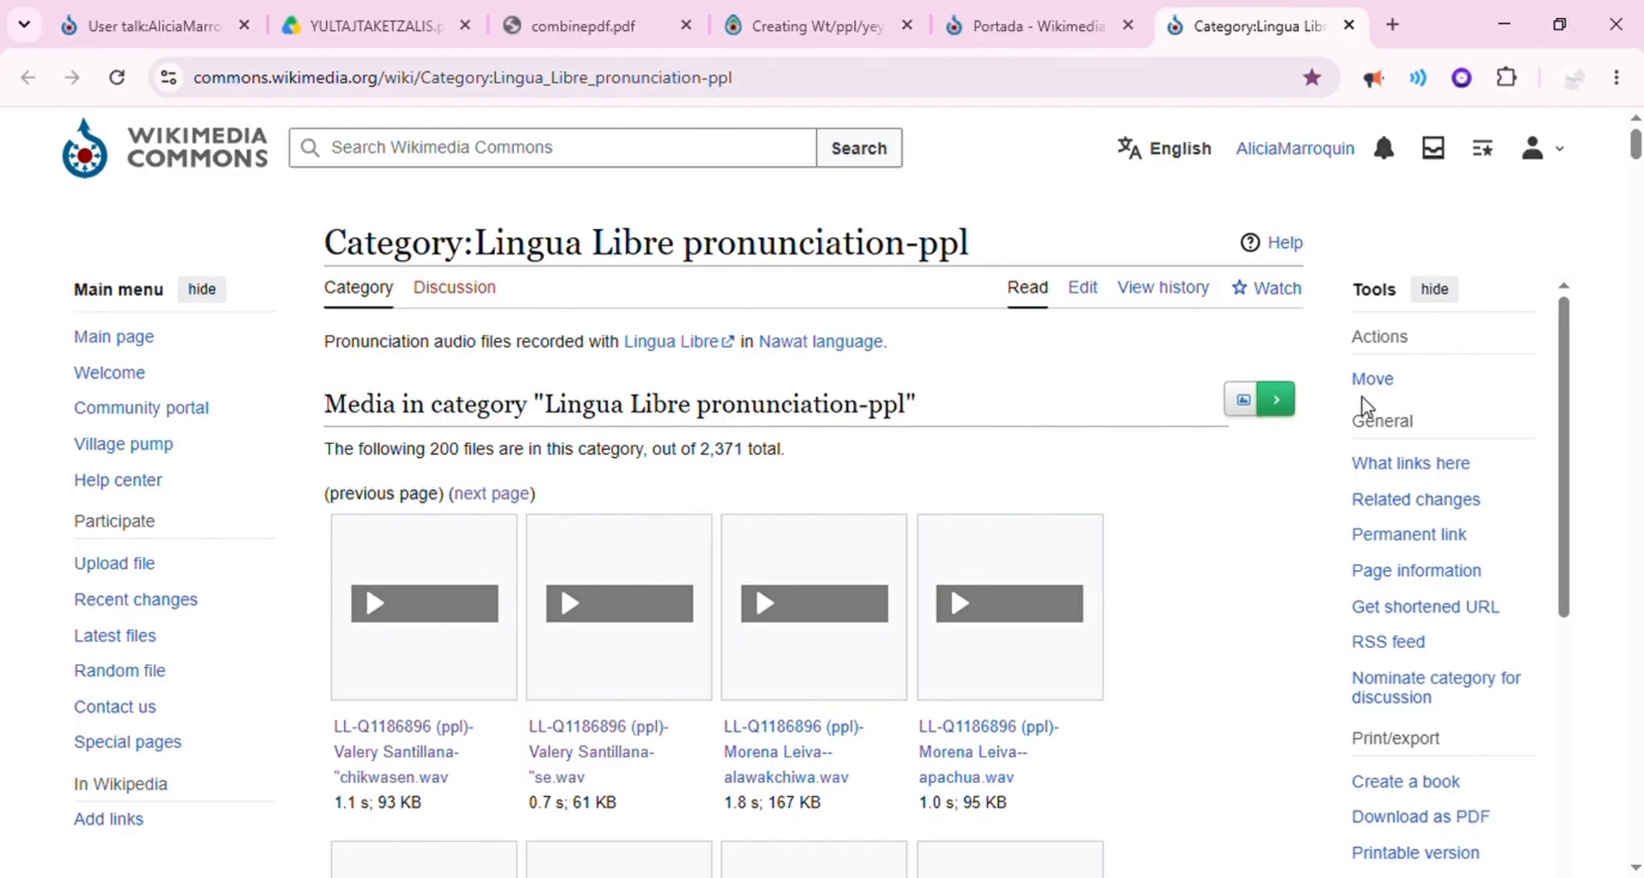
mouse_move(1635, 154)
mouse_down()
mouse_move(1636, 502)
mouse_move(1636, 150)
mouse_up()
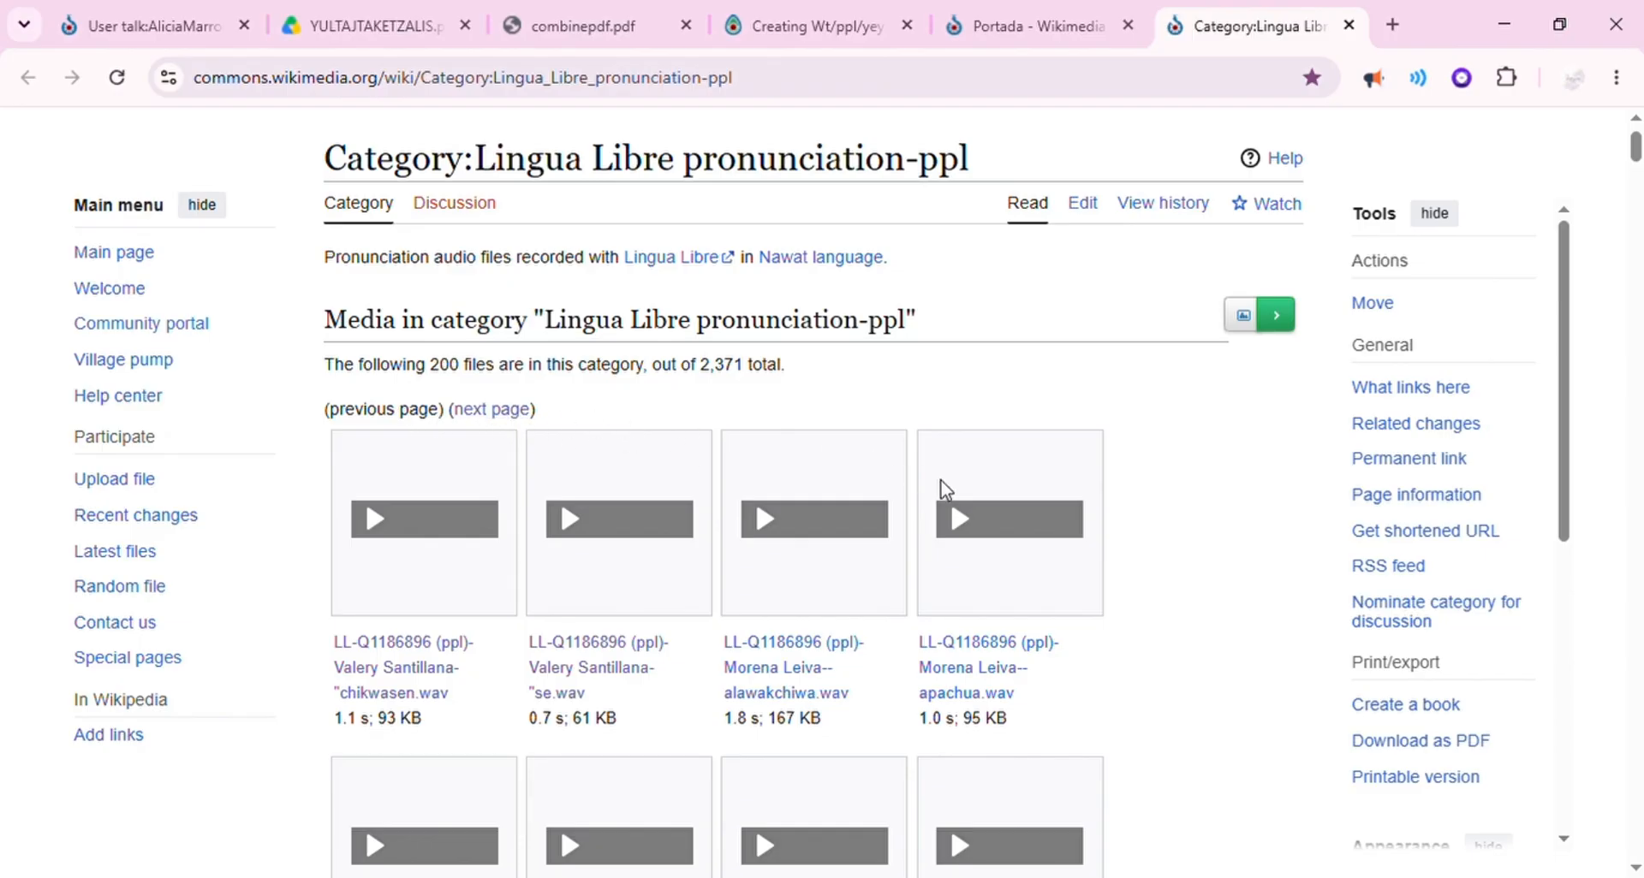
key(ctrl+f)
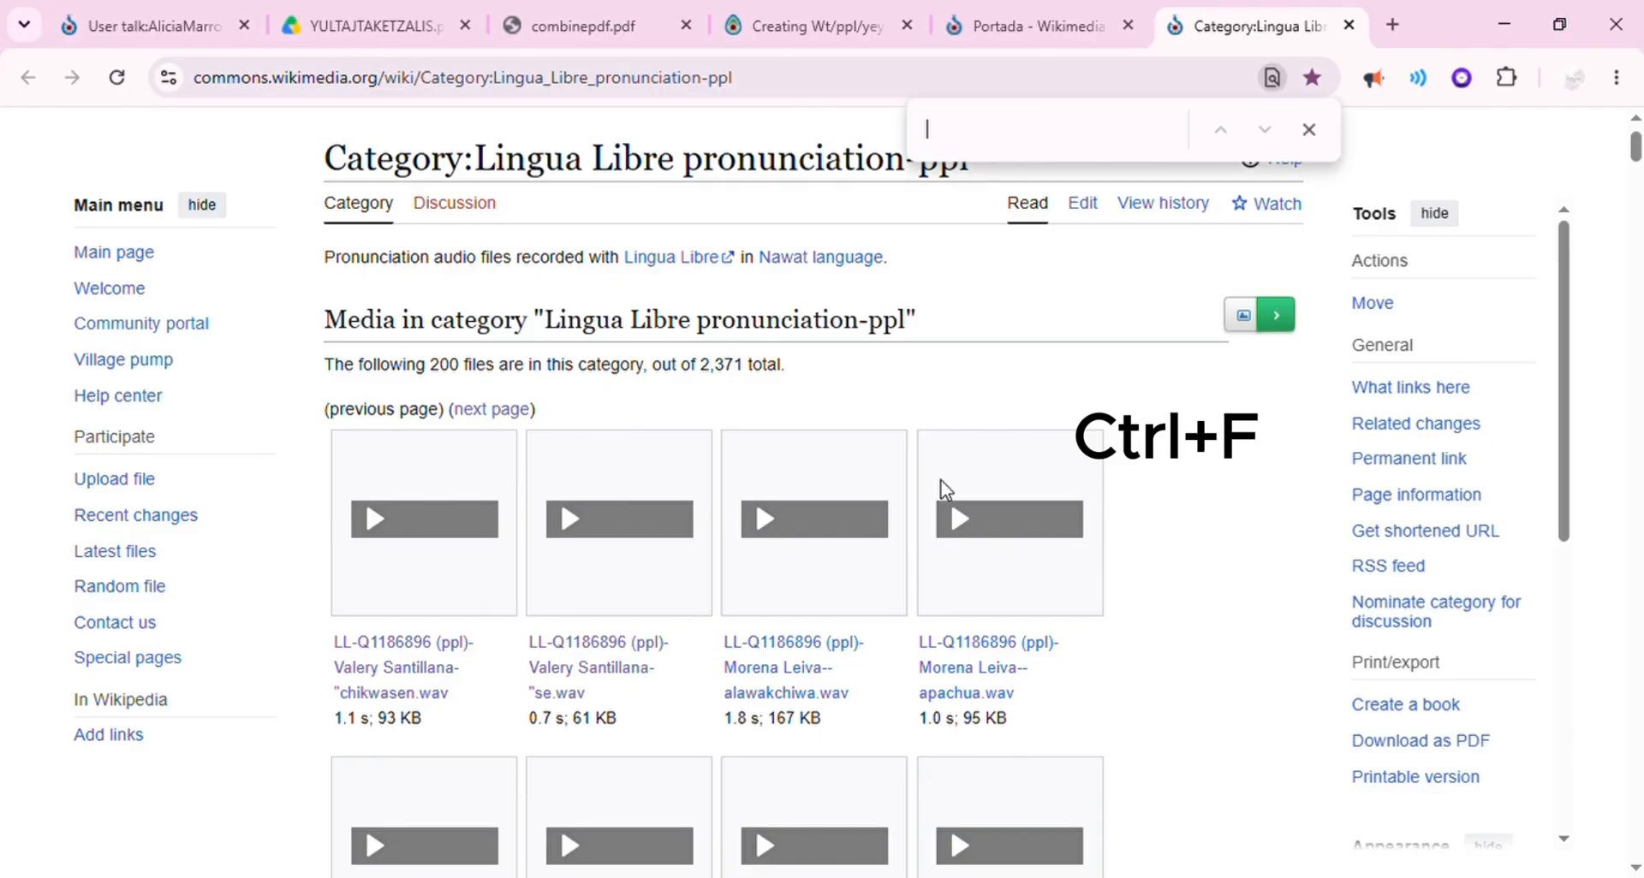
text(YEY)
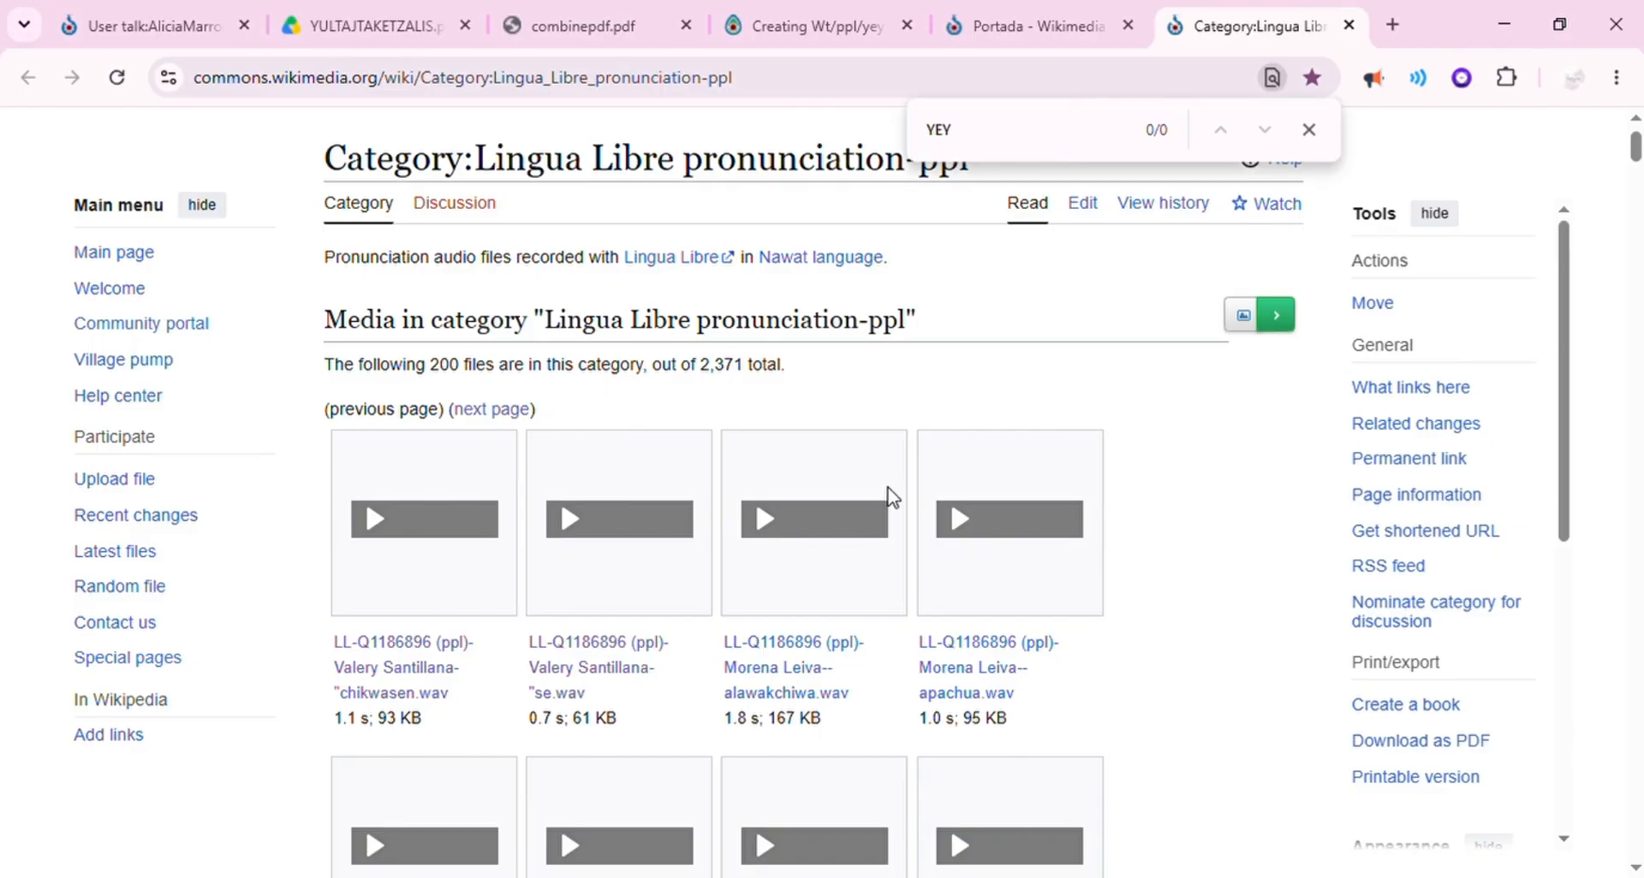
click(508, 420)
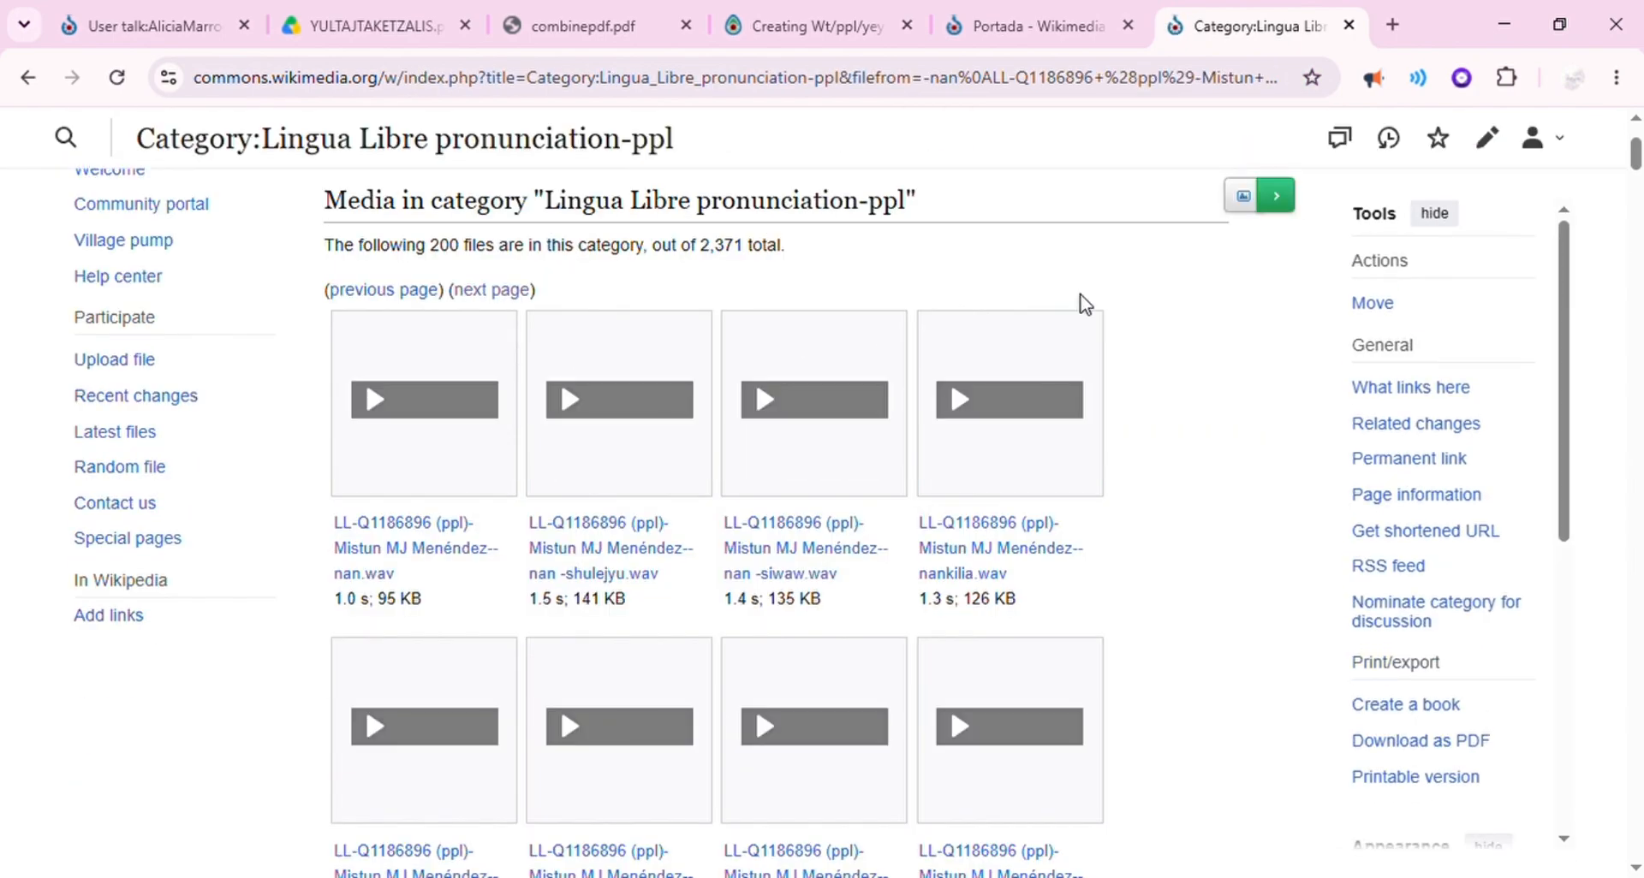
key(ctrl+f)
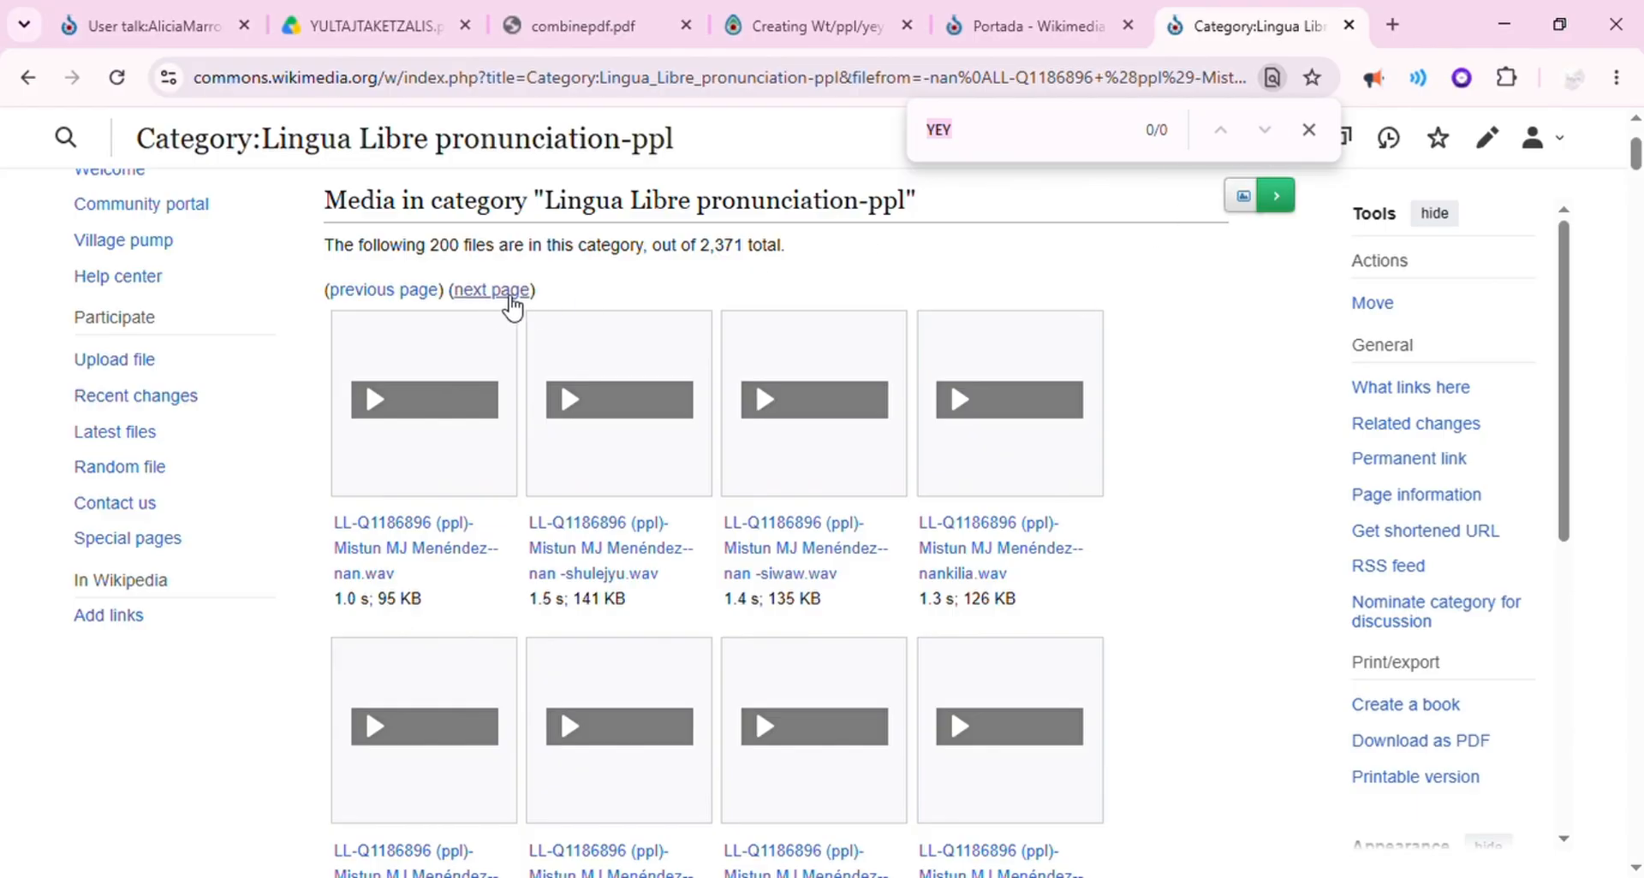
click(1309, 130)
scroll(1635, 158, up, 3)
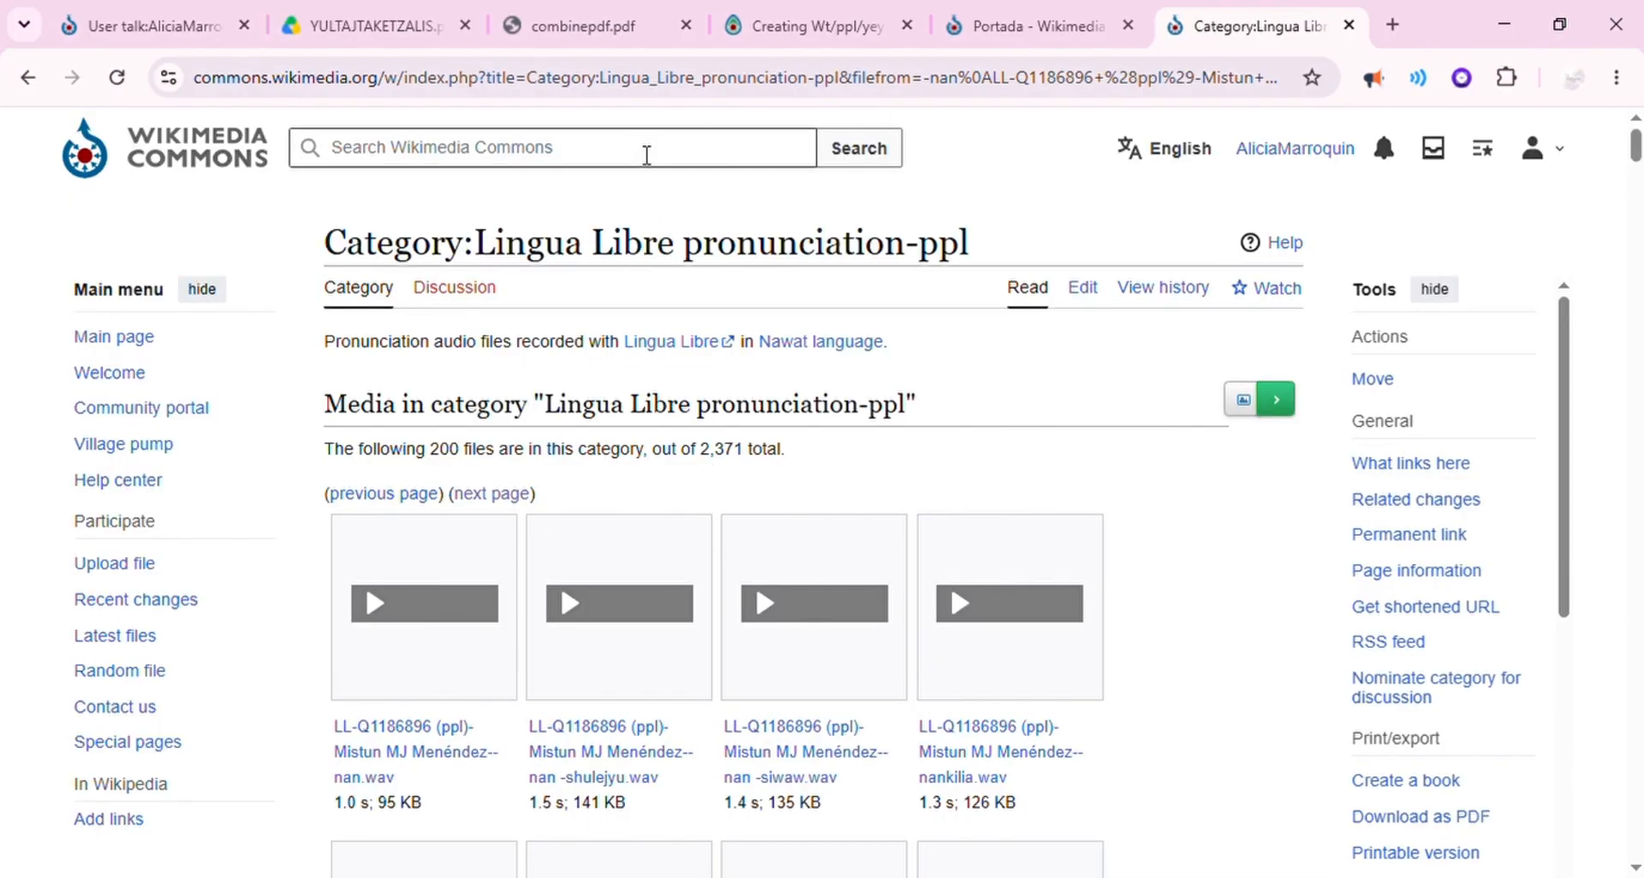
Search Wikimedia Commons for yey, limit the results to audio, and open the file page of a standalone Yey.wav recording
click(646, 155)
text(yey)
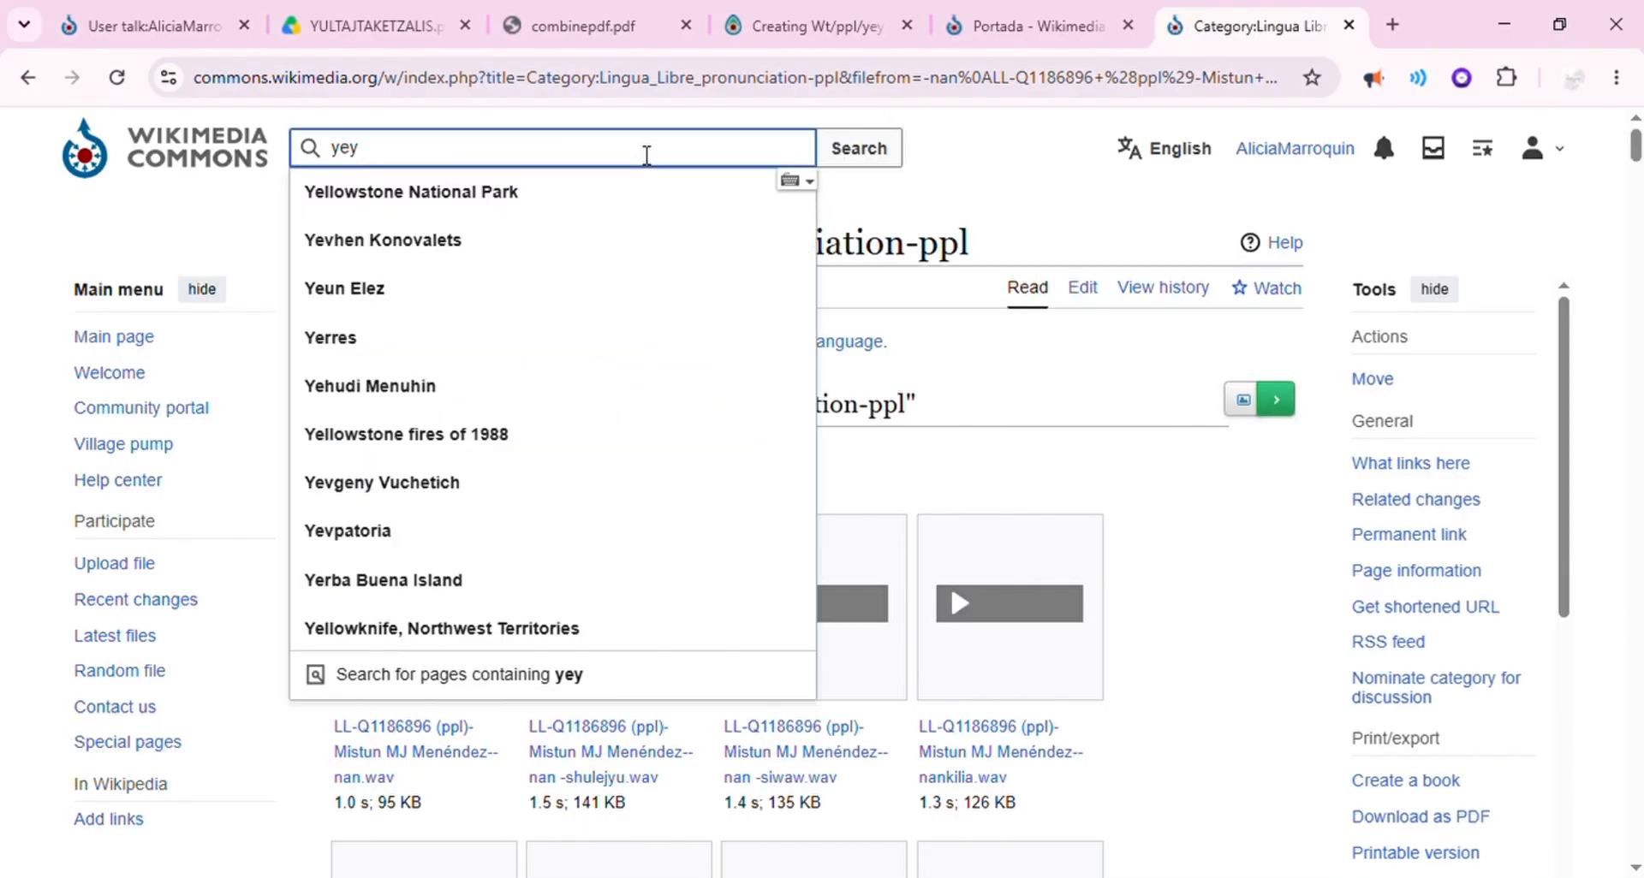
key(Return)
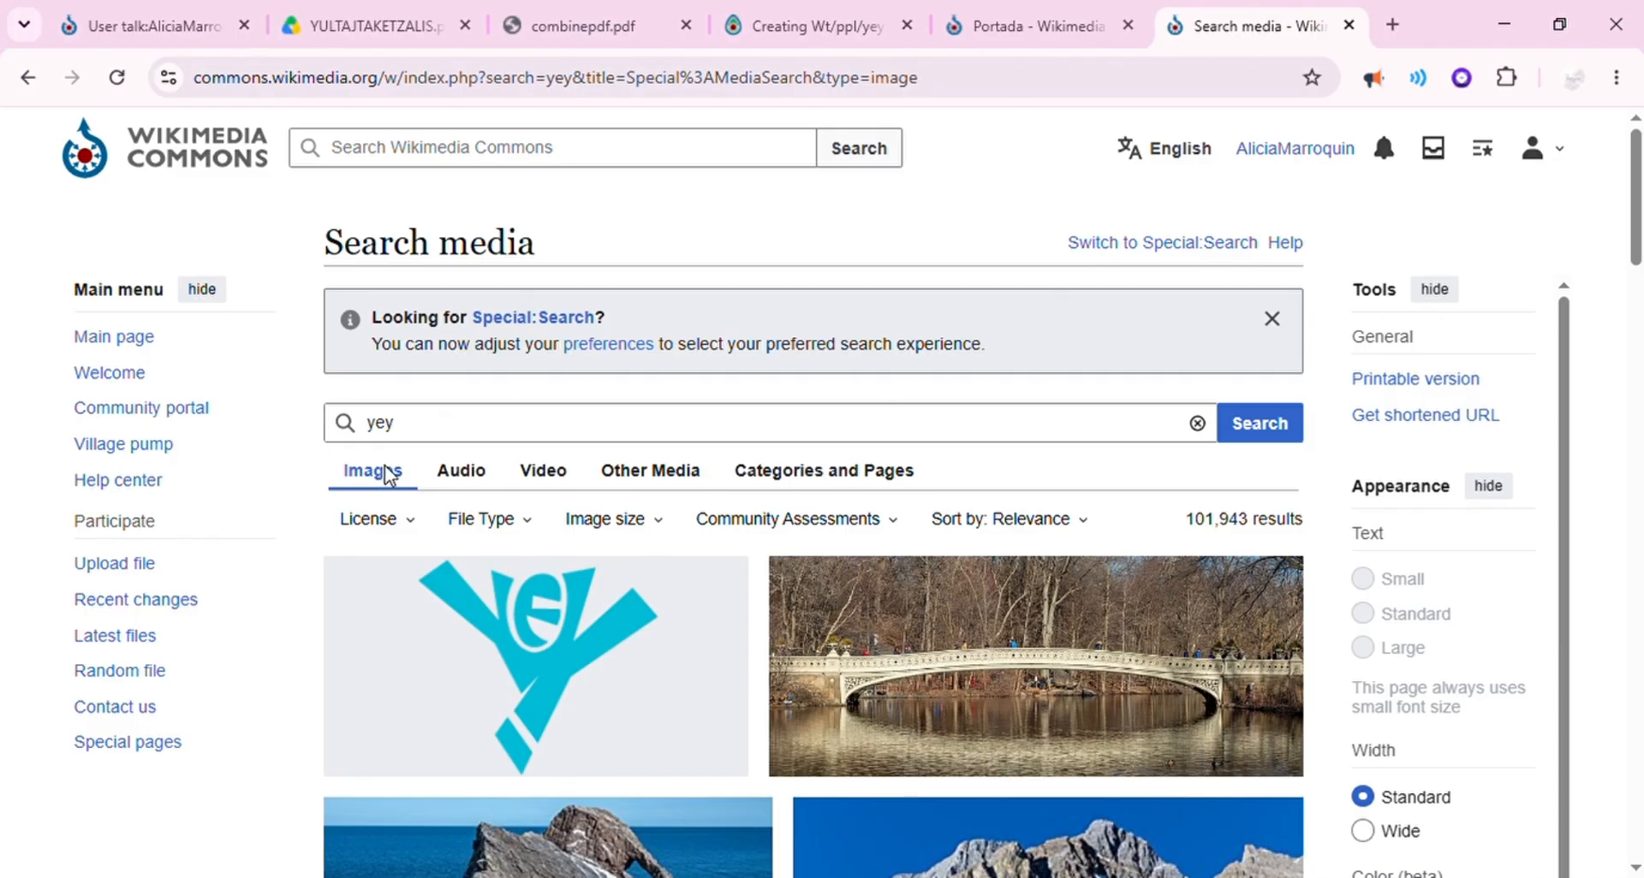
click(463, 474)
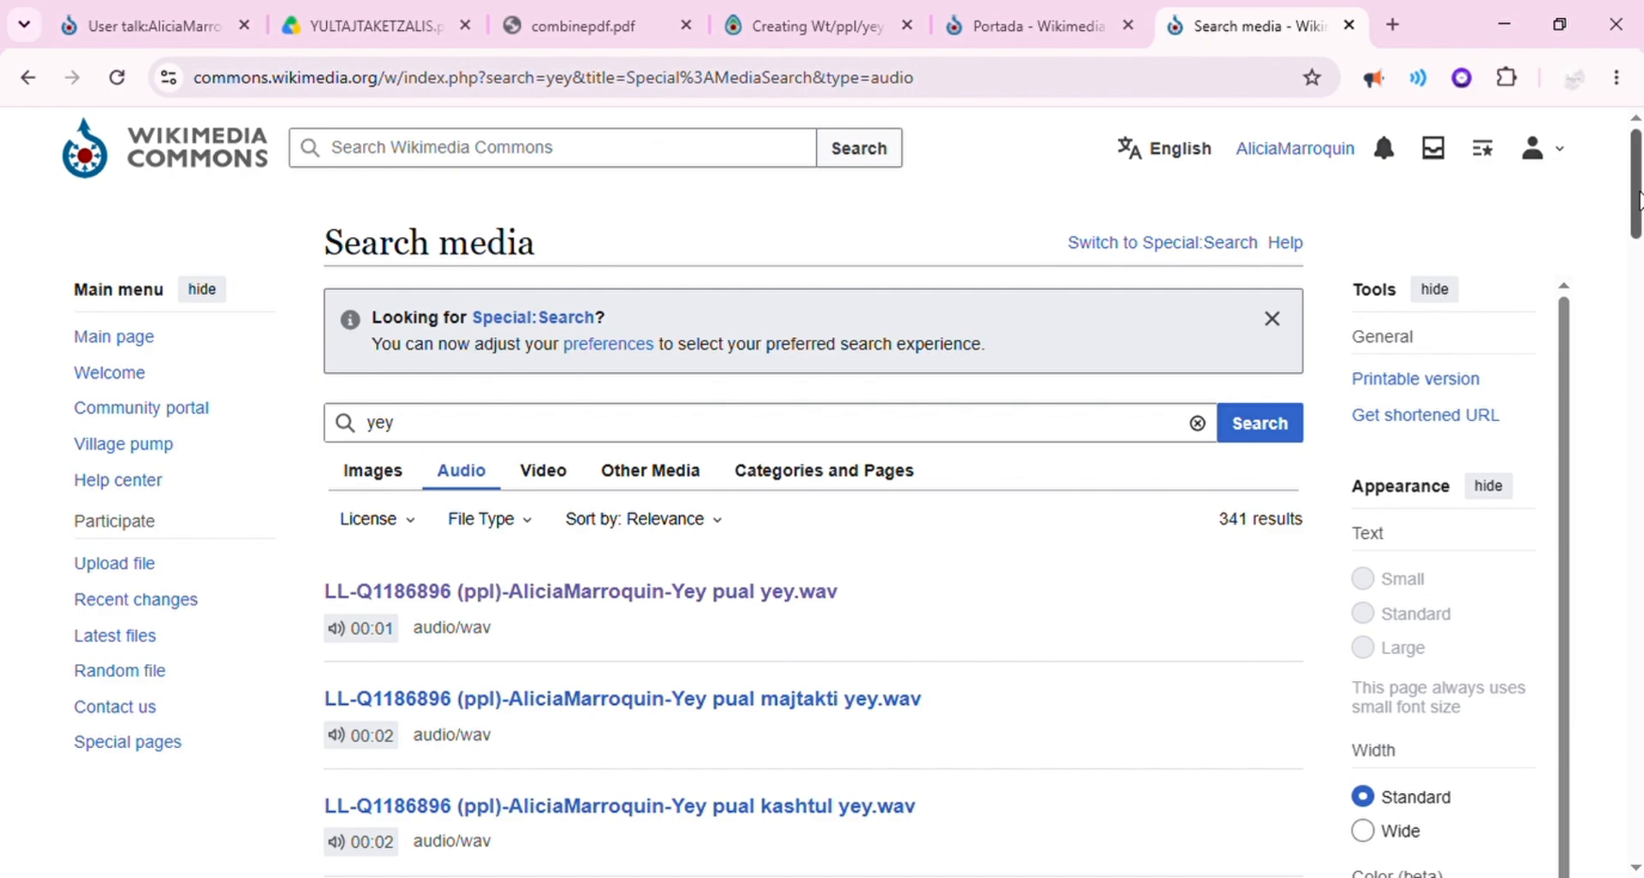
drag(1637, 197, 1607, 605)
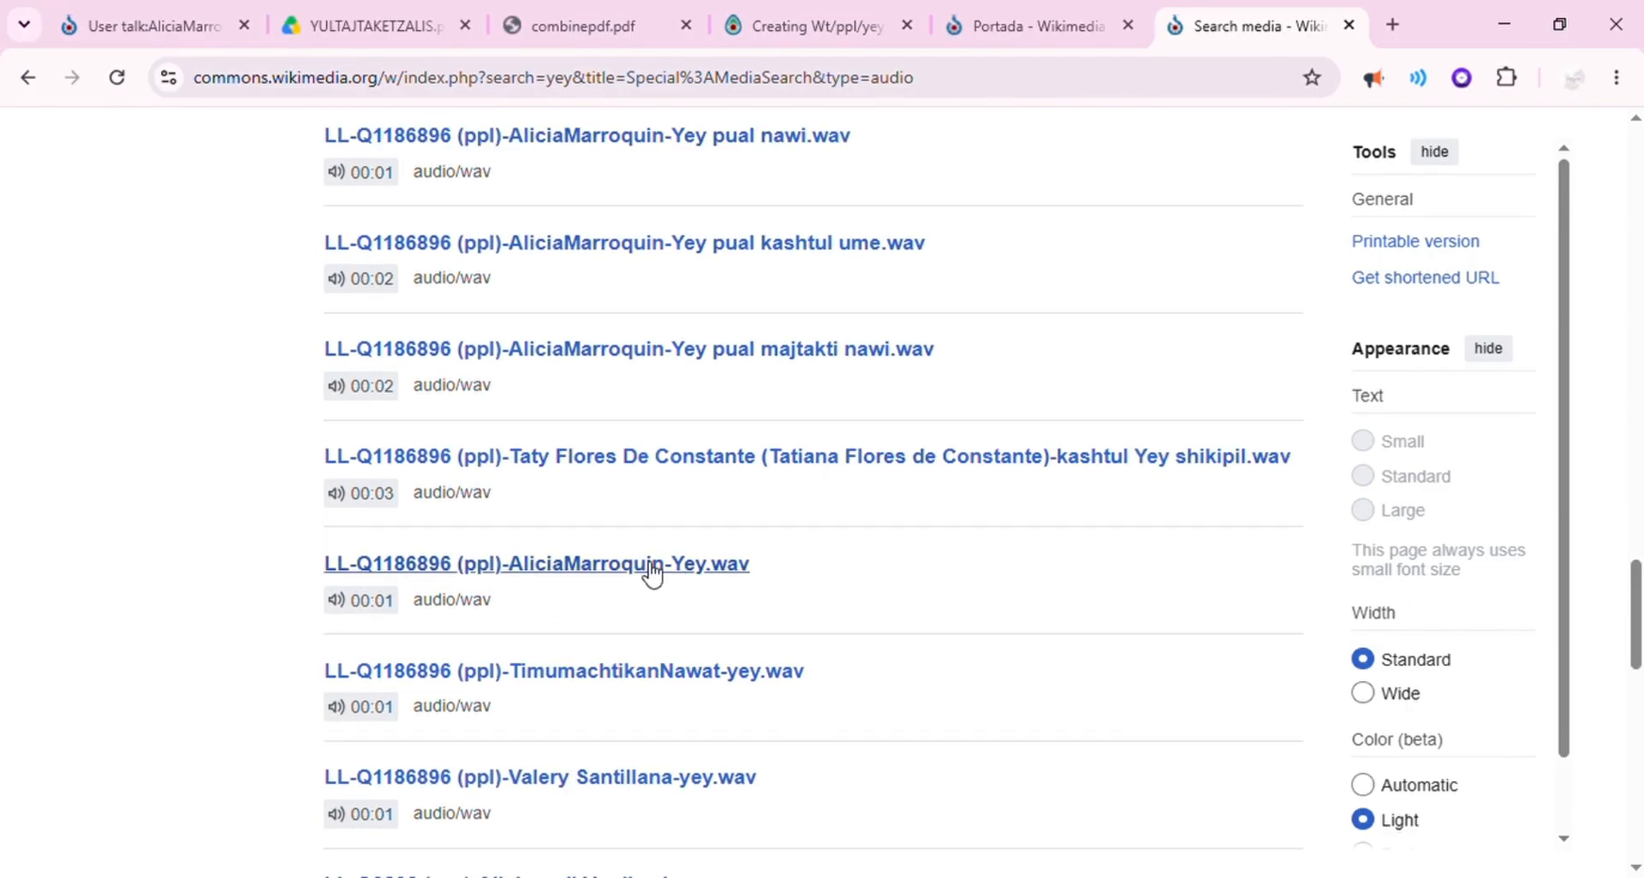
click(625, 565)
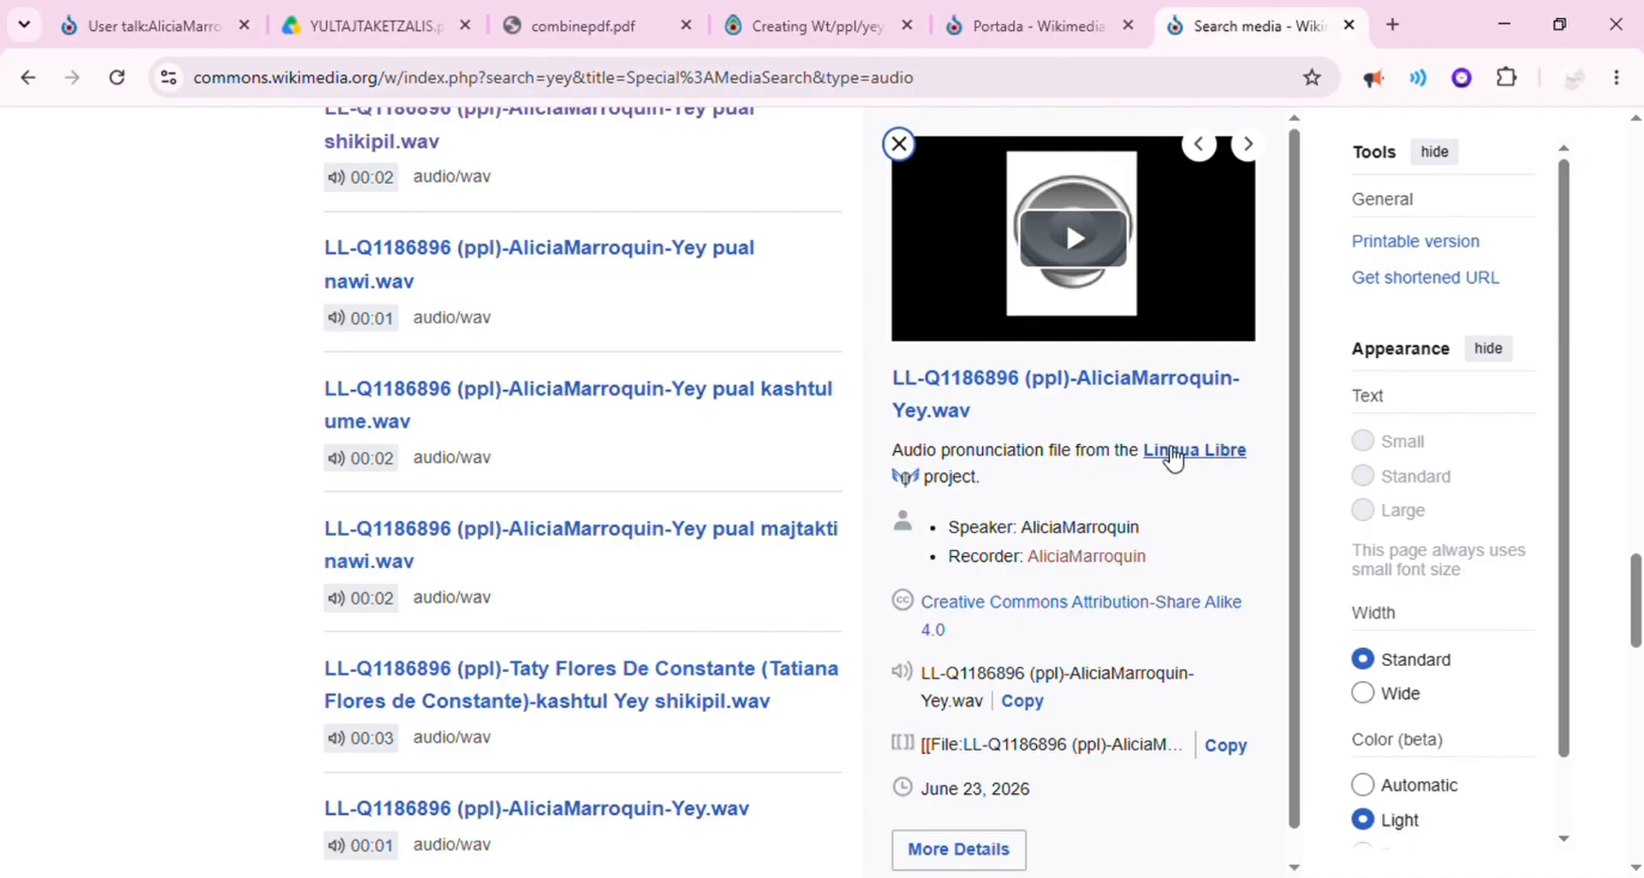
click(1015, 398)
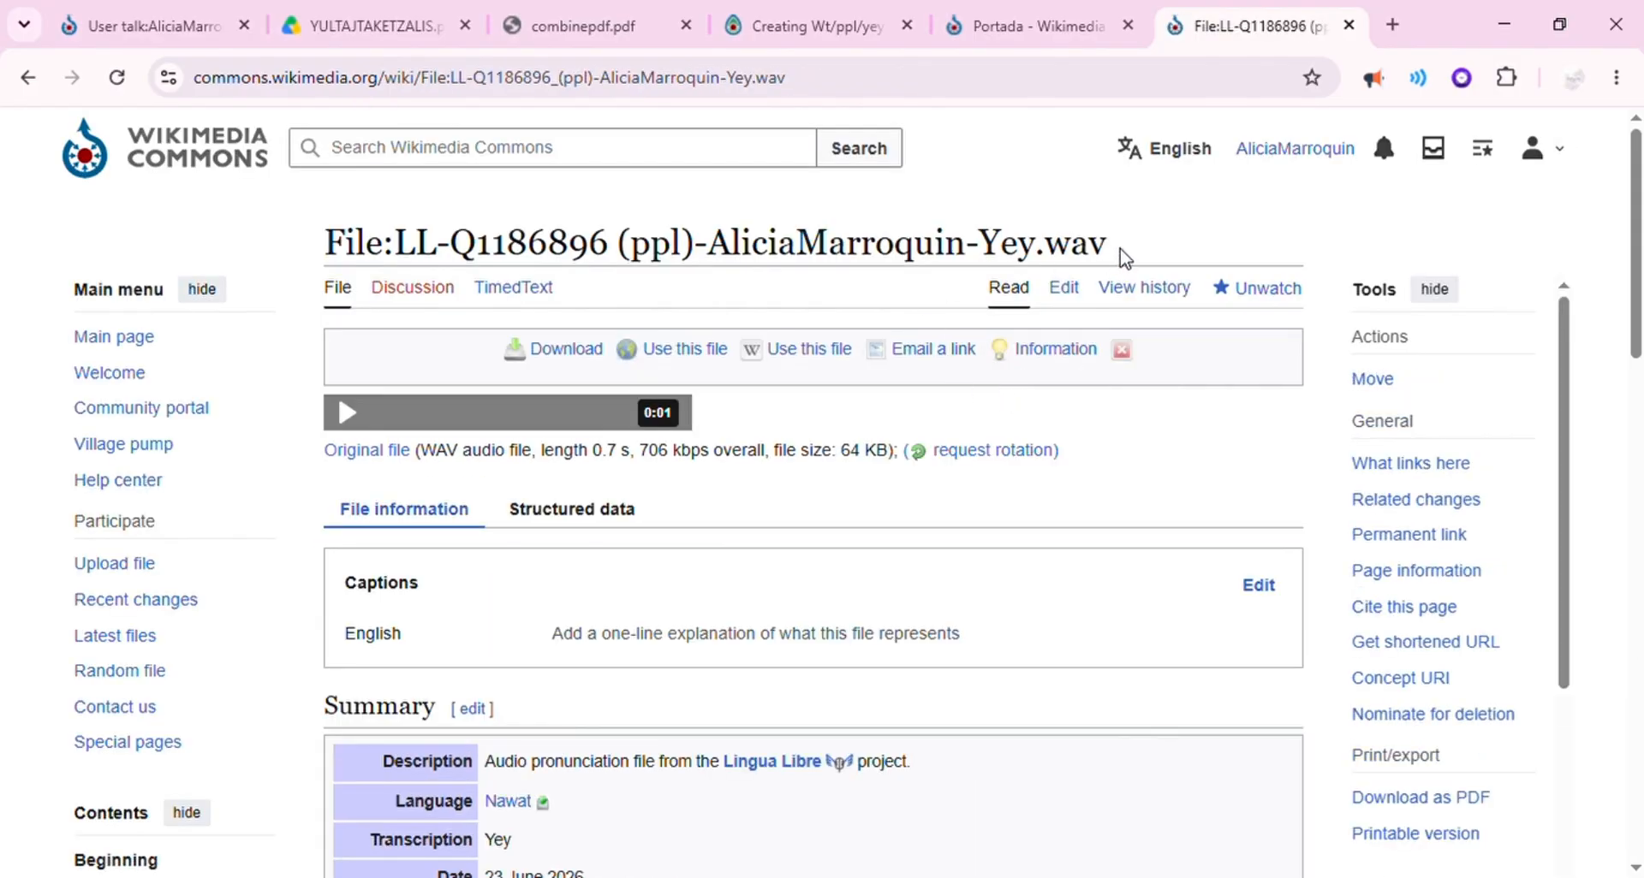
Replace the entry's audio placeholder with the full file name copied from the Yey.wav file page, starting with File:, and play the audio in the preview
drag(1126, 257, 341, 243)
key(ctrl+c)
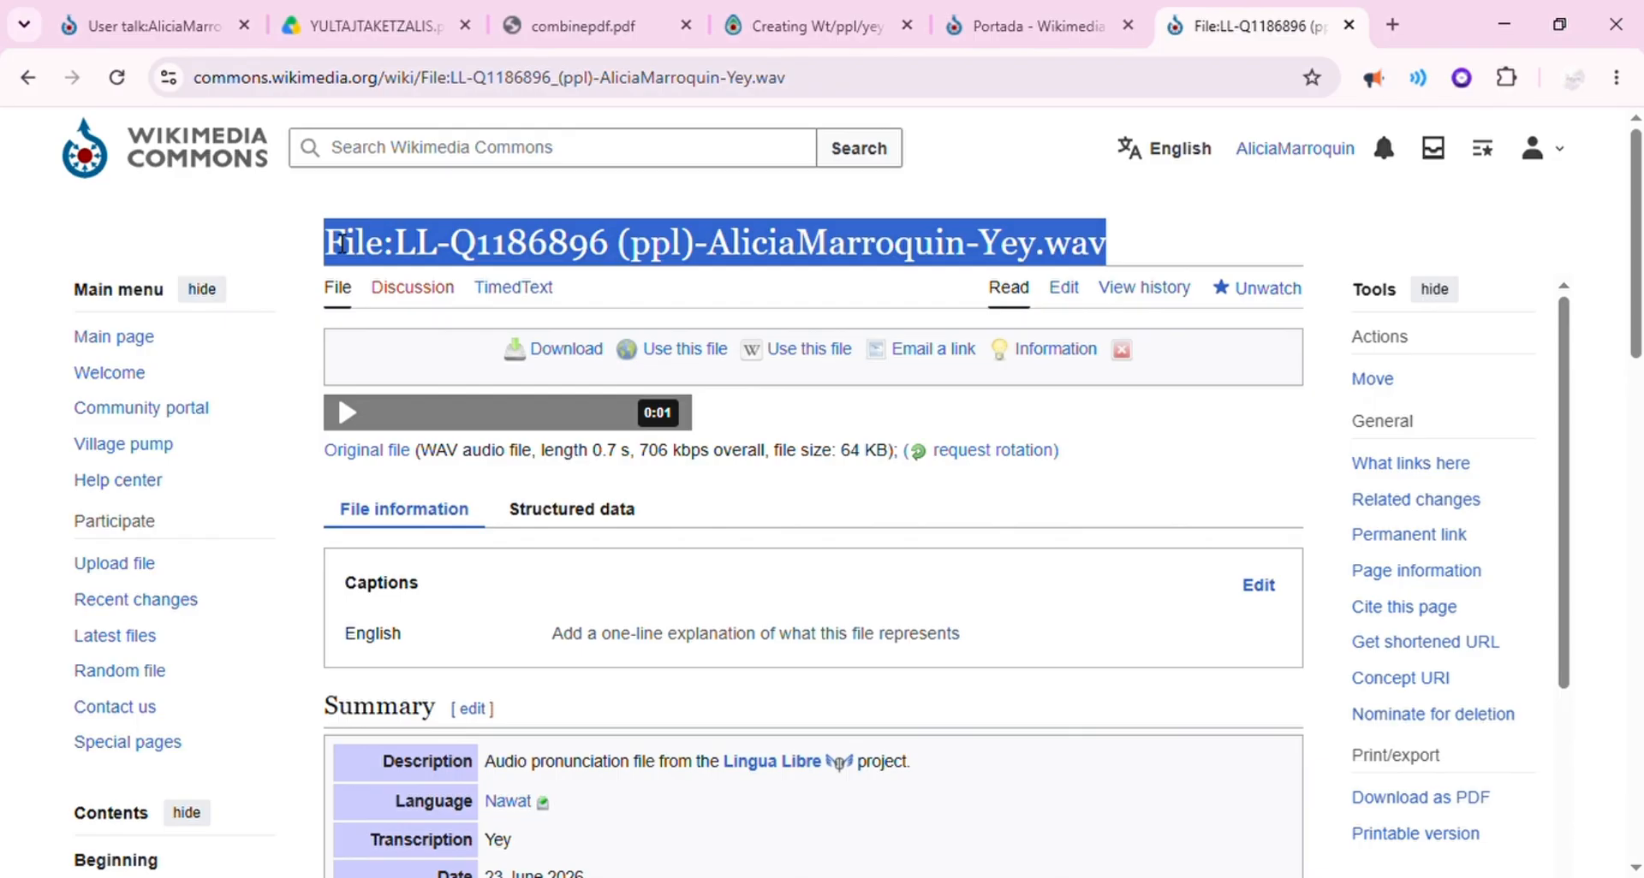
click(803, 17)
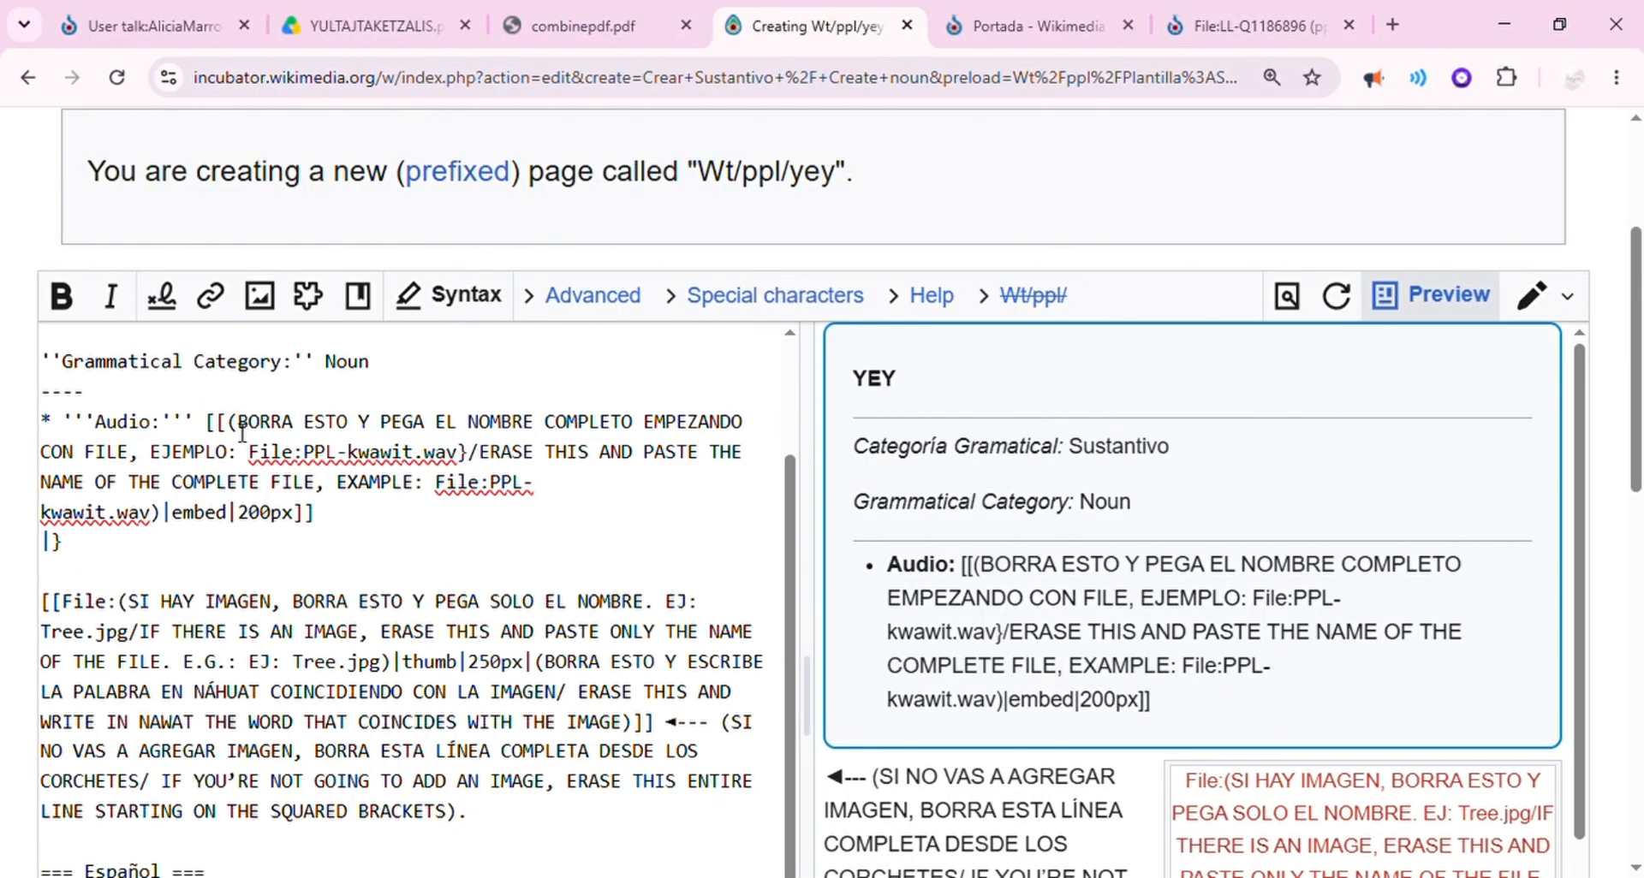
drag(232, 422, 181, 526)
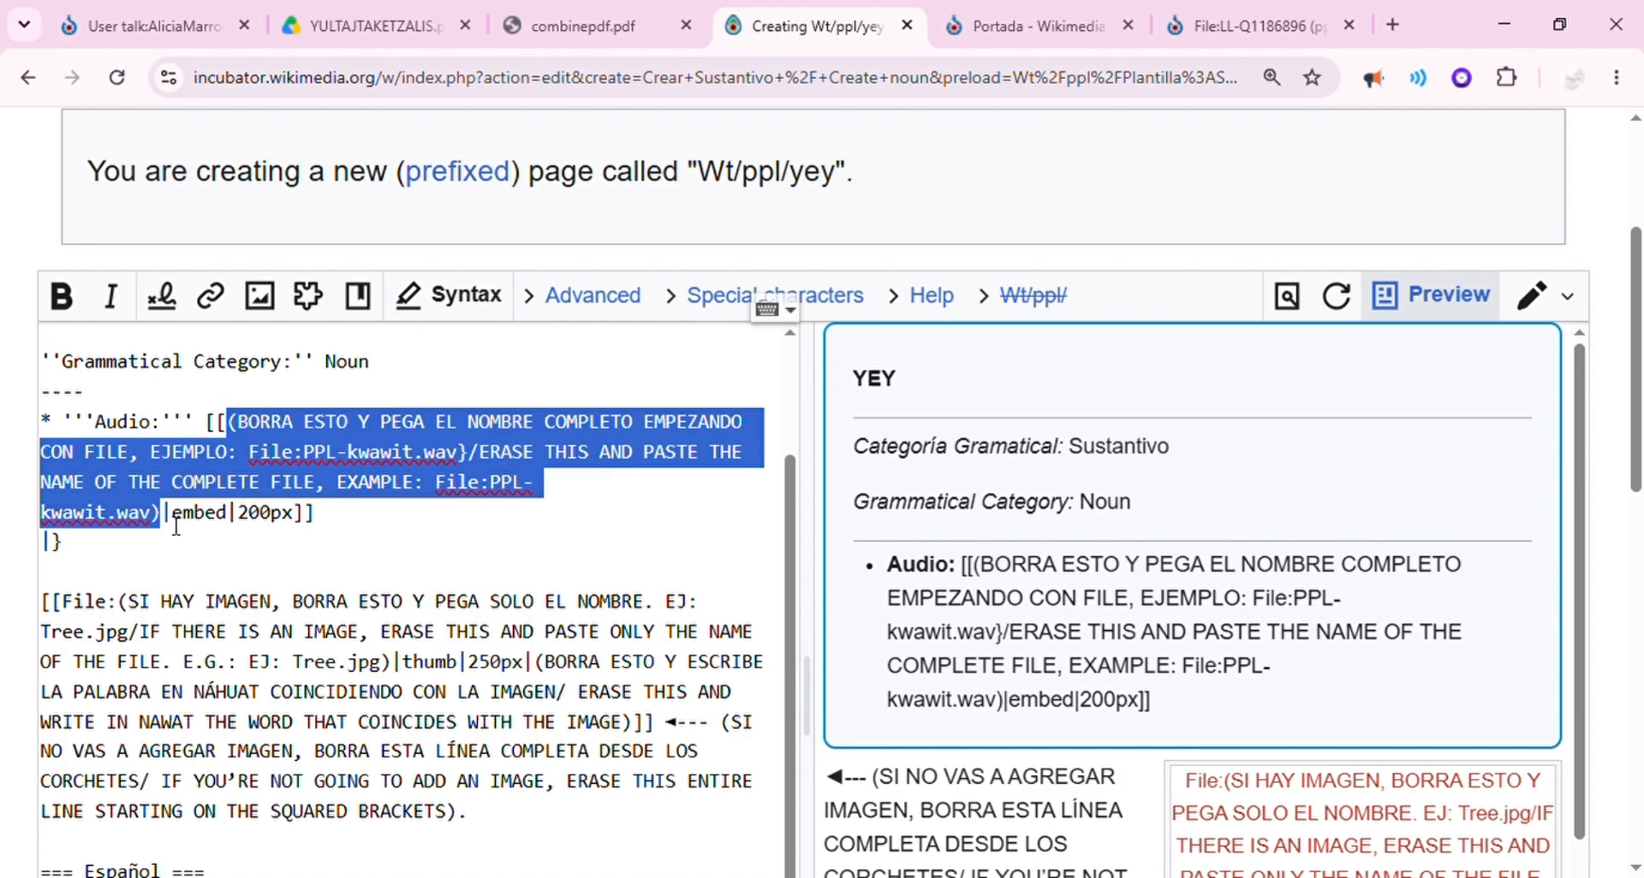
key(ctrl+v)
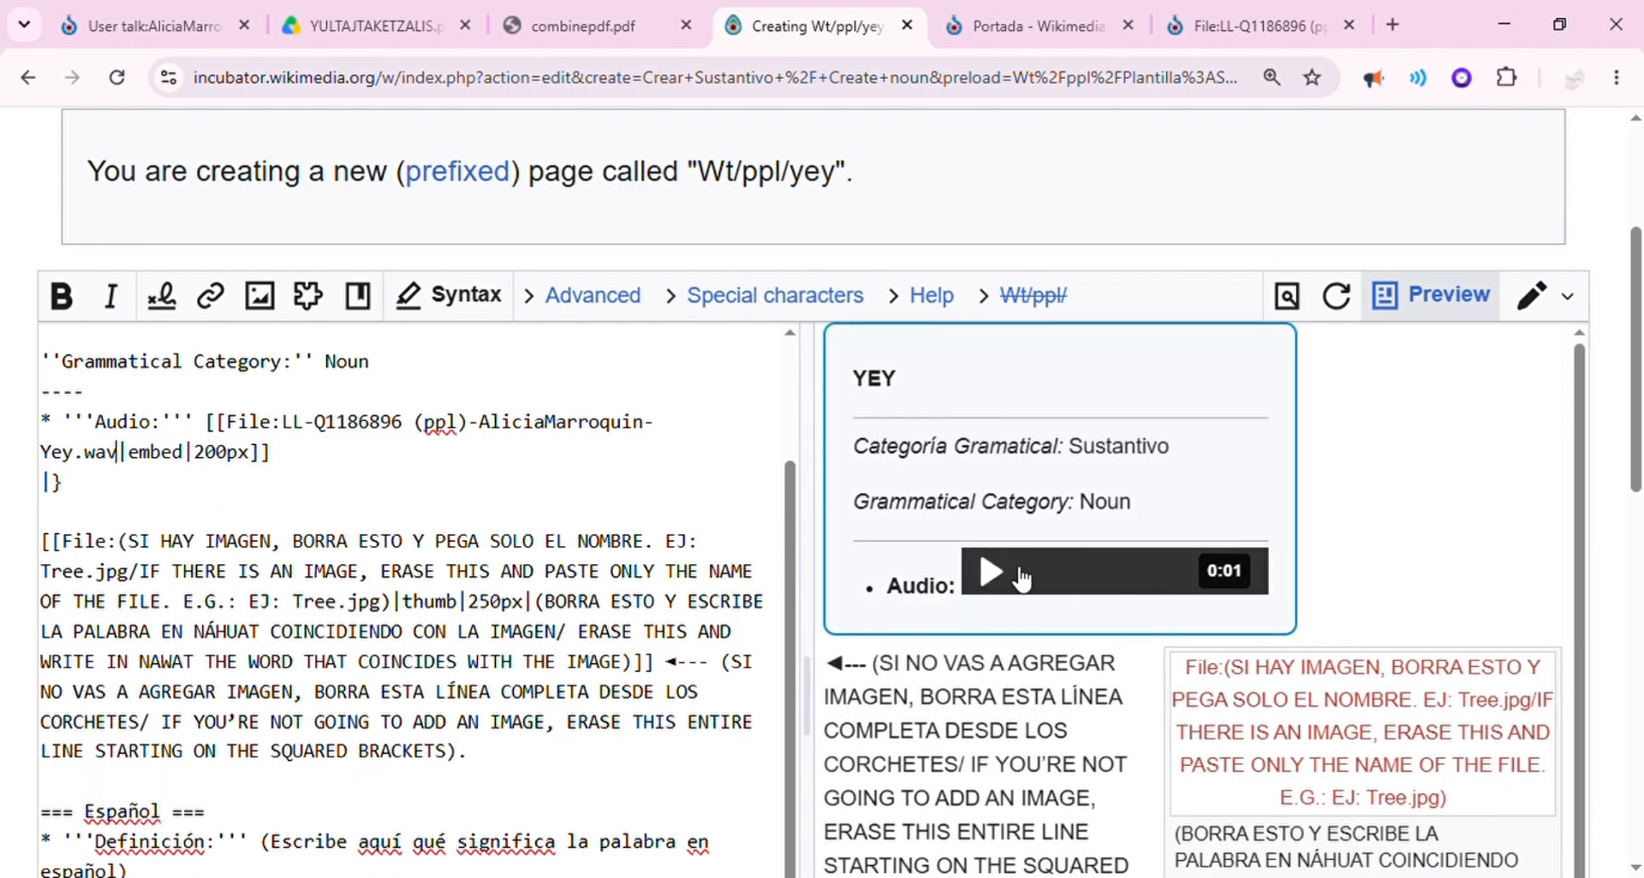
click(992, 572)
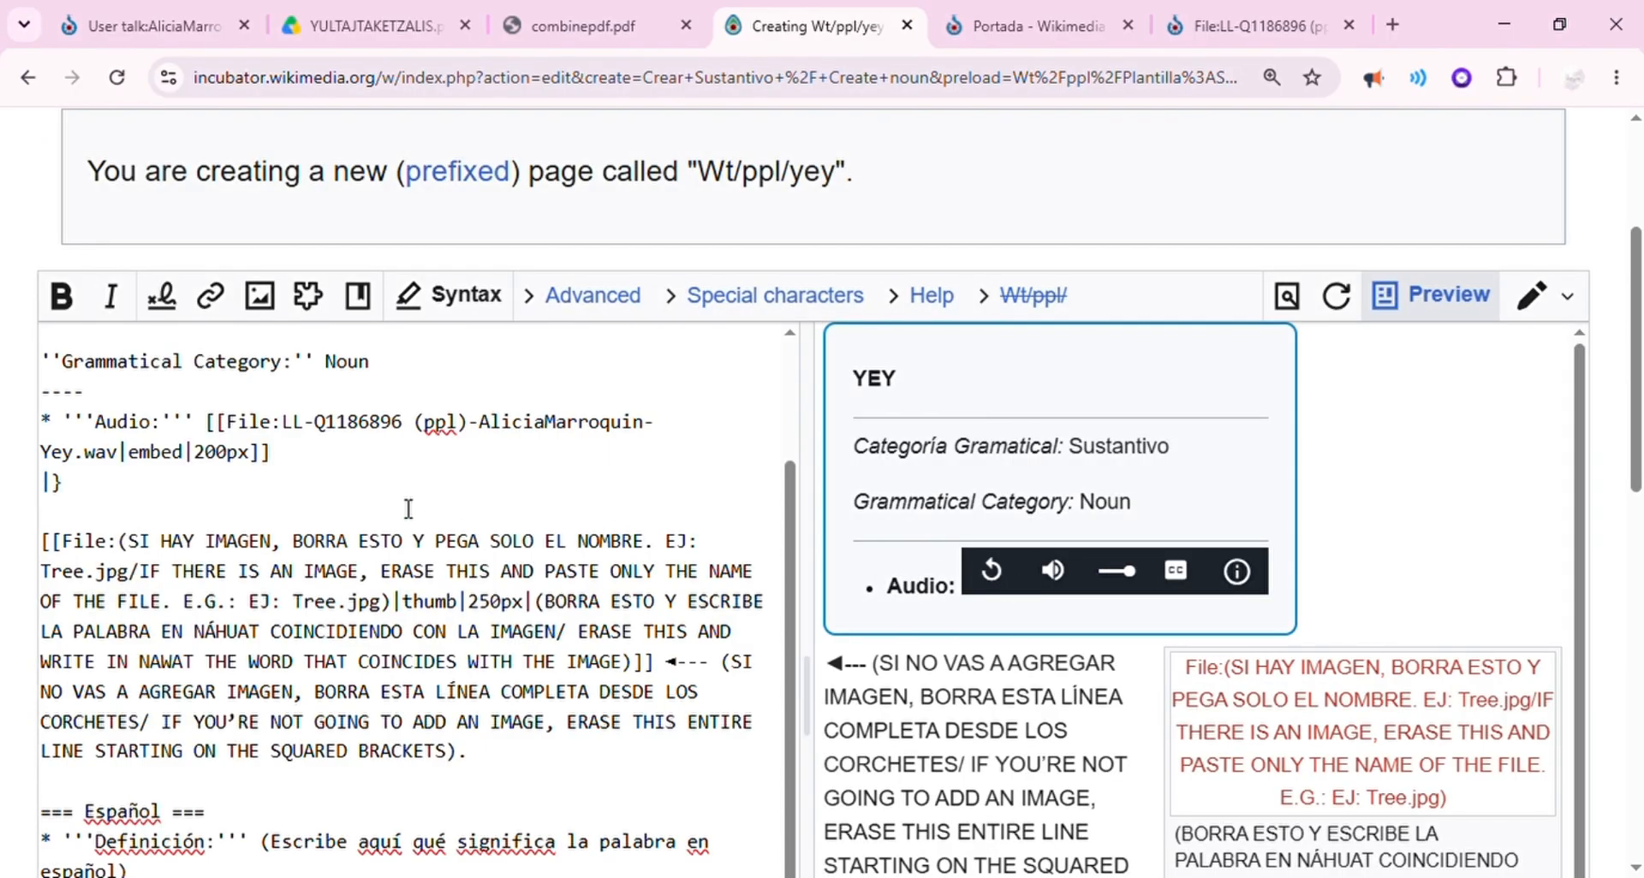
key(ctrl+z)
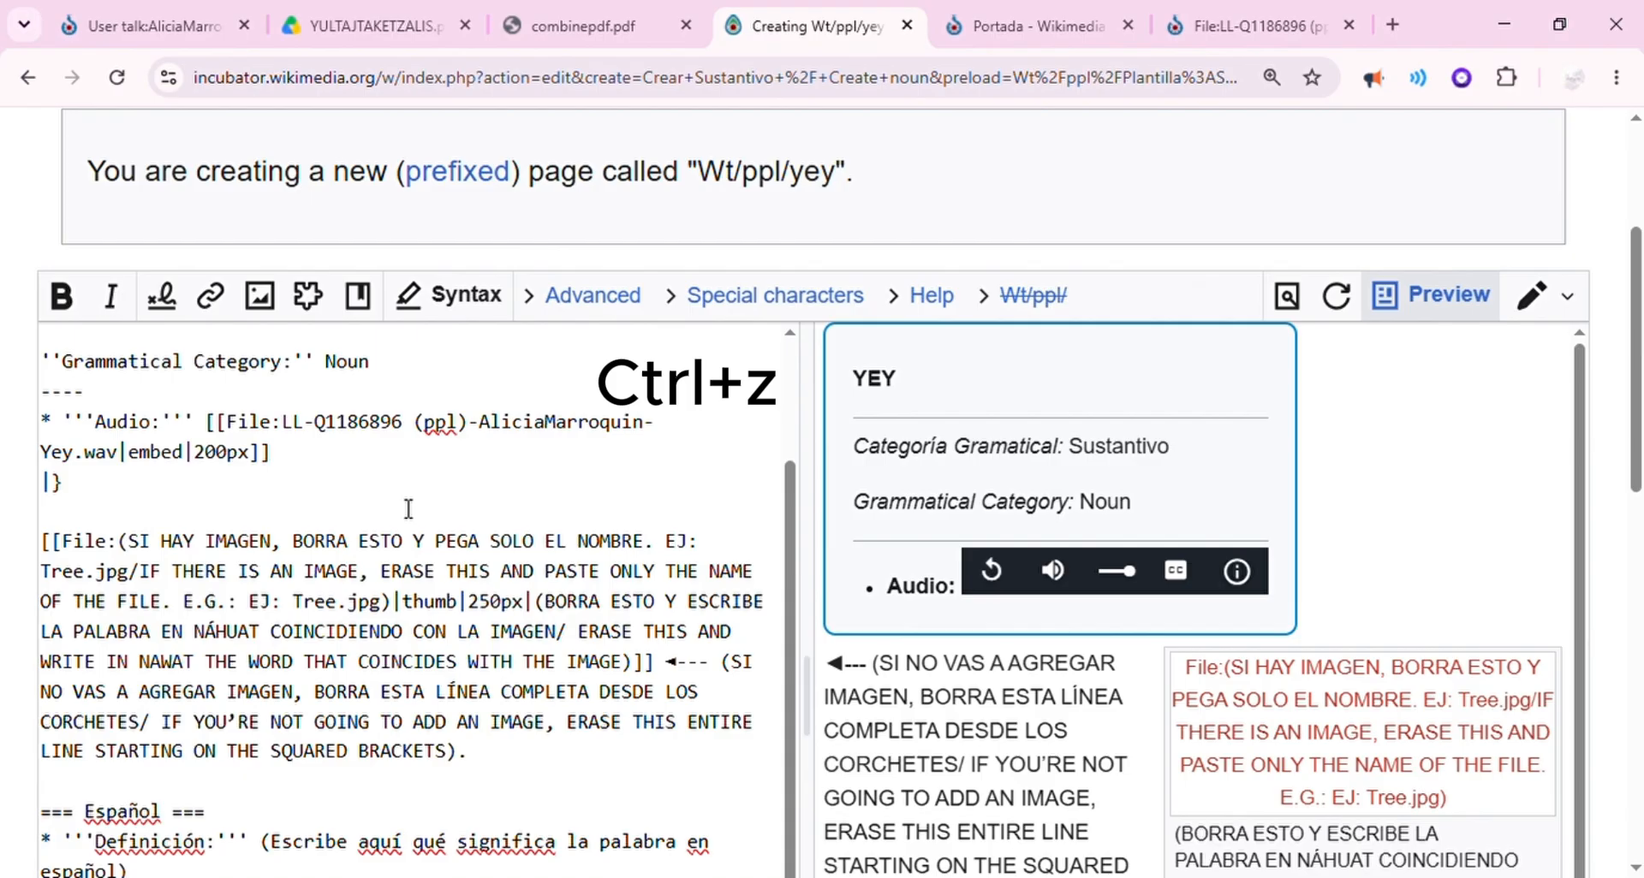
Undo the pasted audio file name and replace the audio placeholder with the wikitext link copied from the Yey.wav result in the Commons audio search
key(ctrl+z)
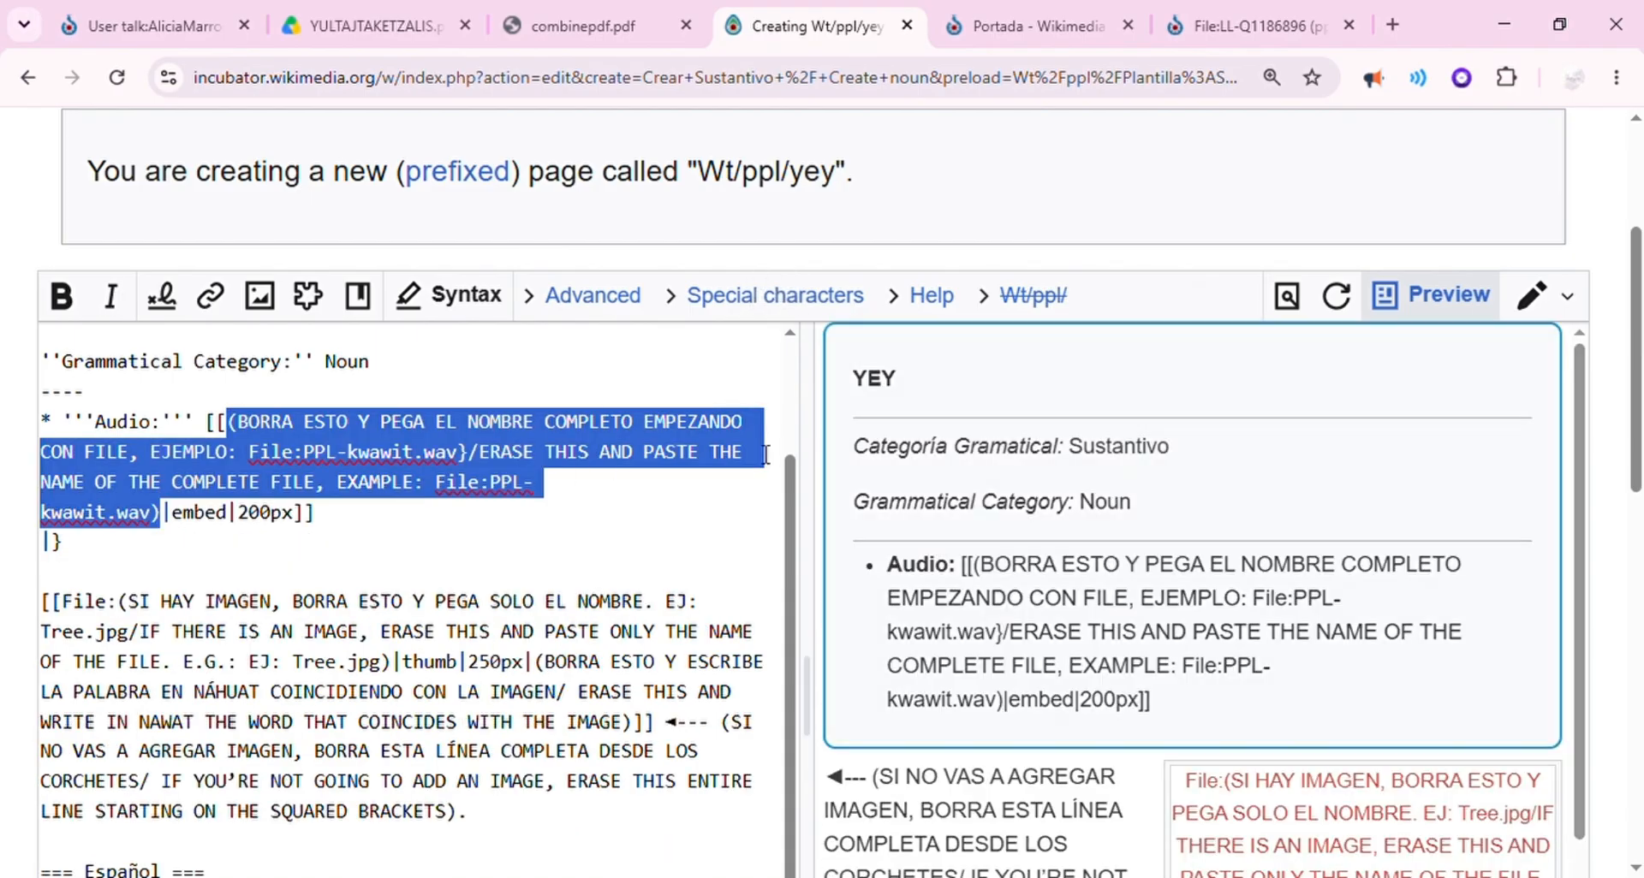
click(1205, 30)
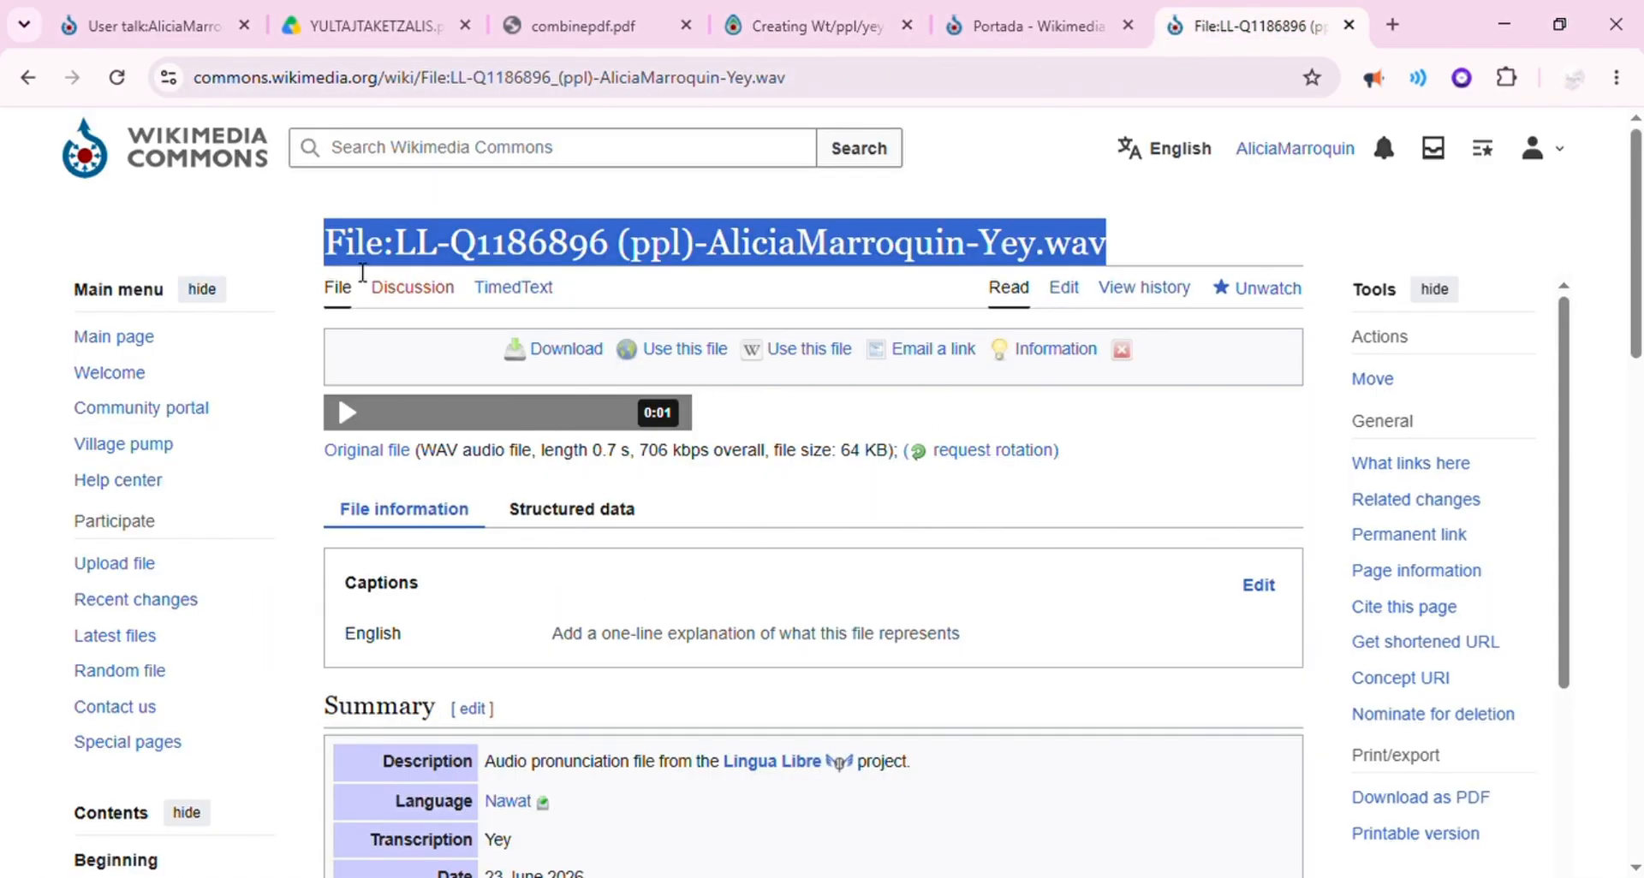
click(26, 77)
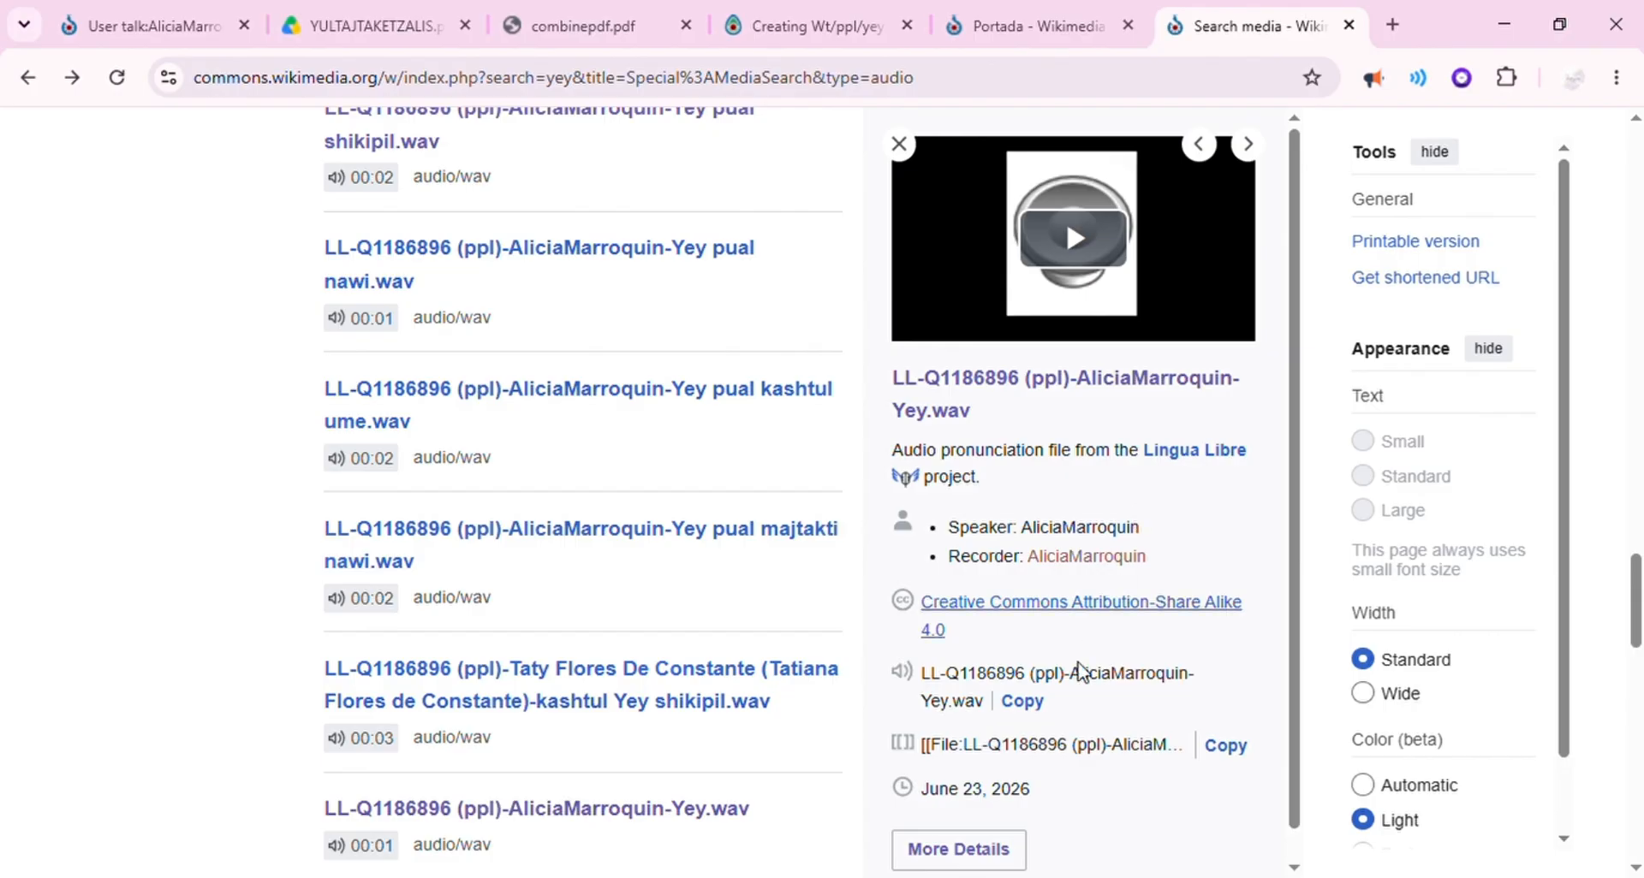
click(1234, 748)
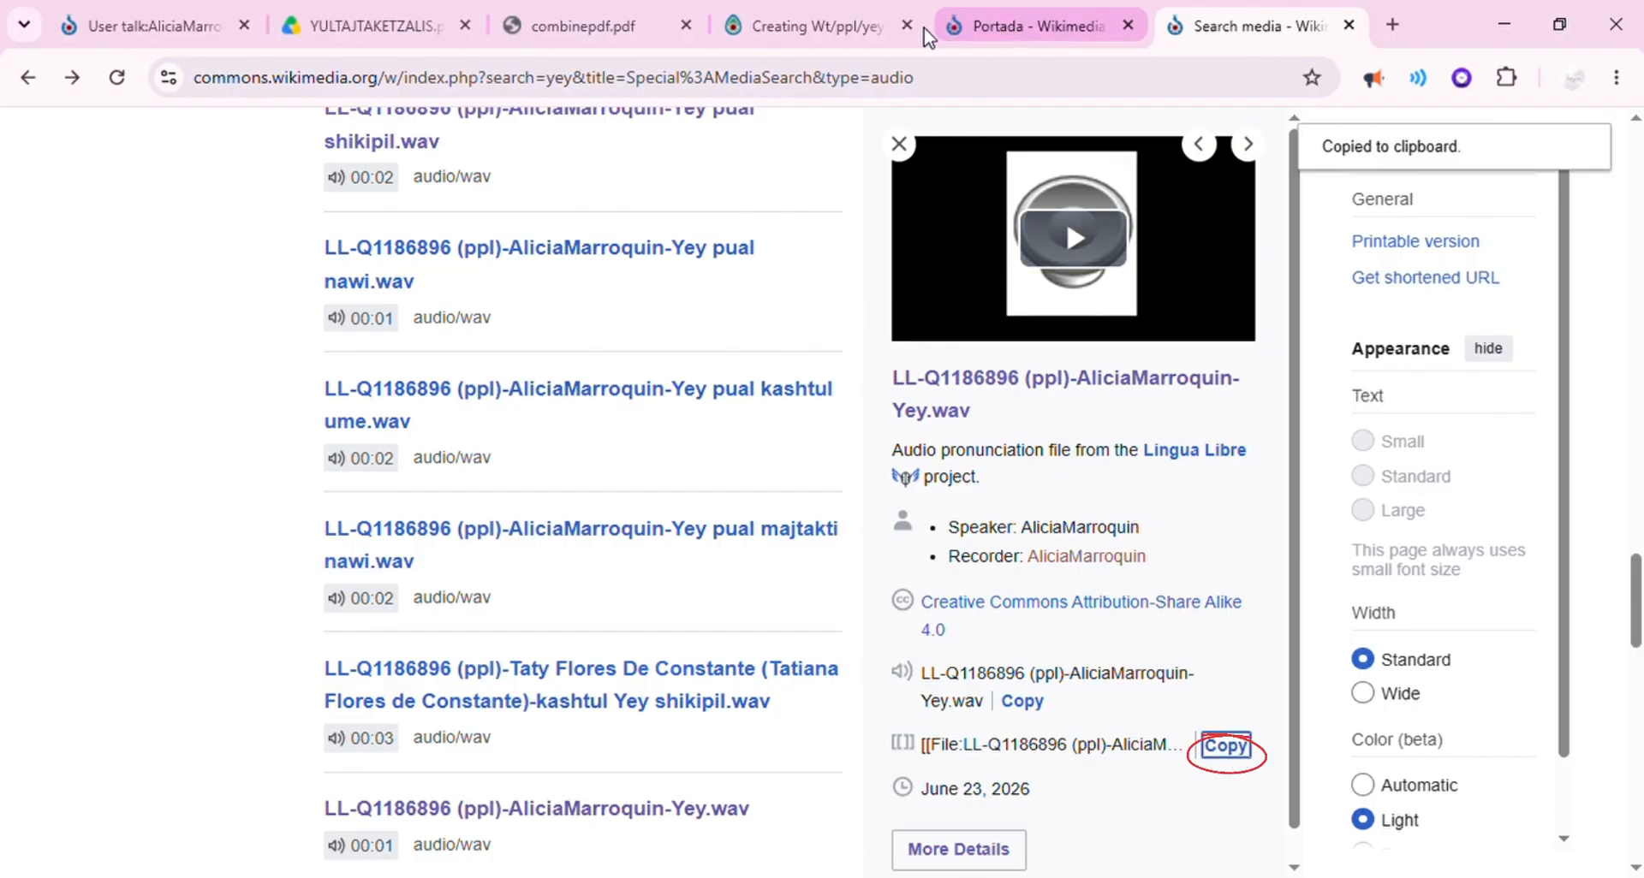
click(796, 31)
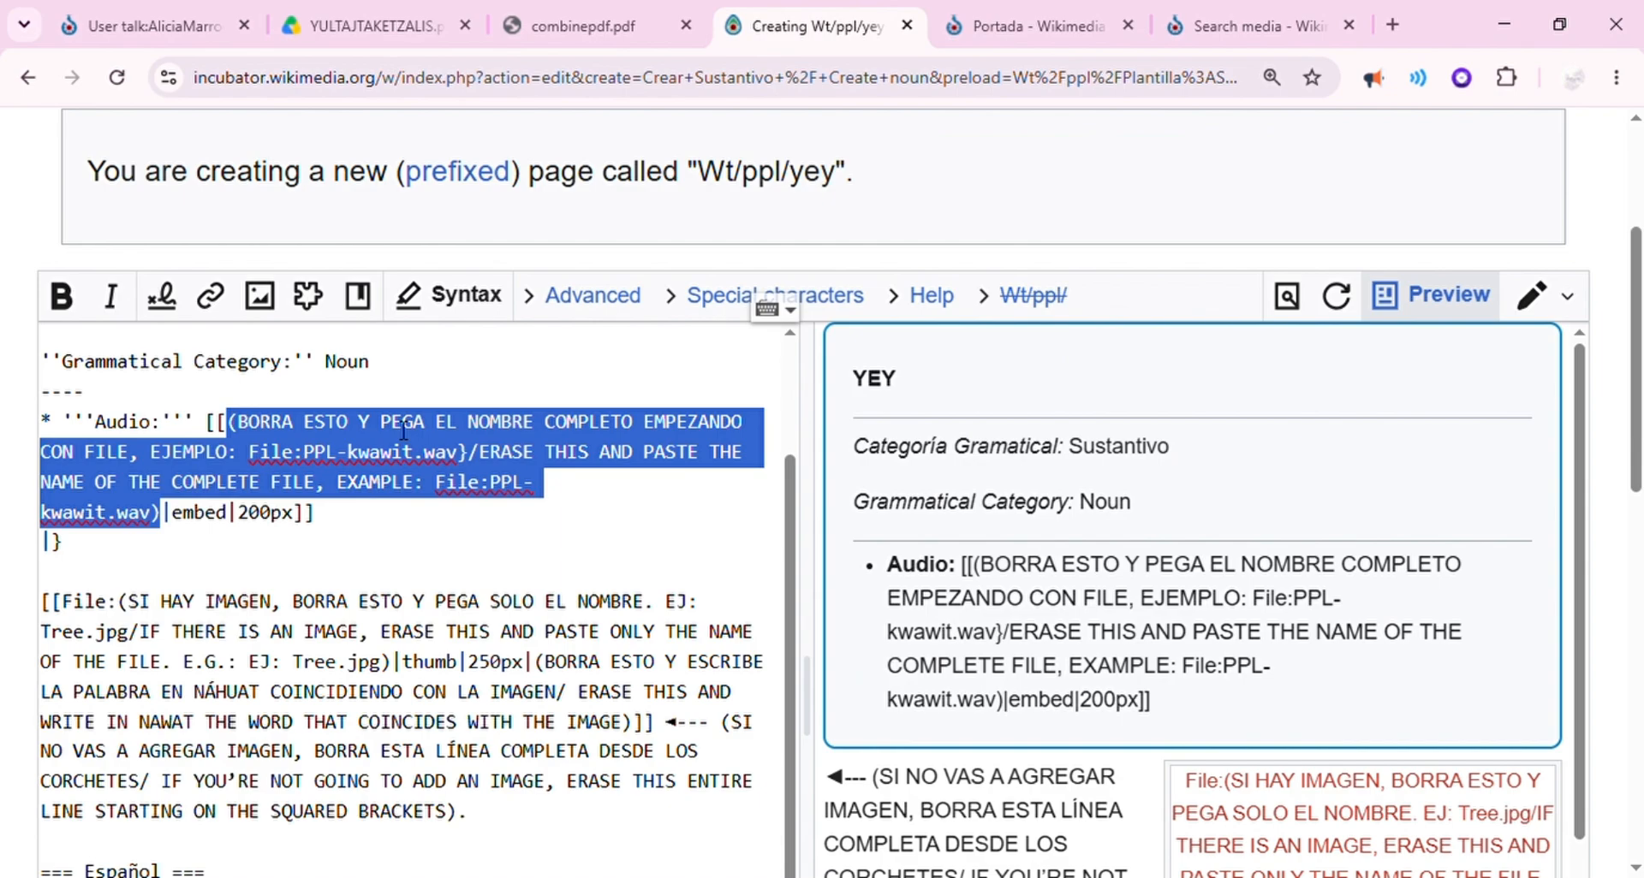
key(ctrl+v)
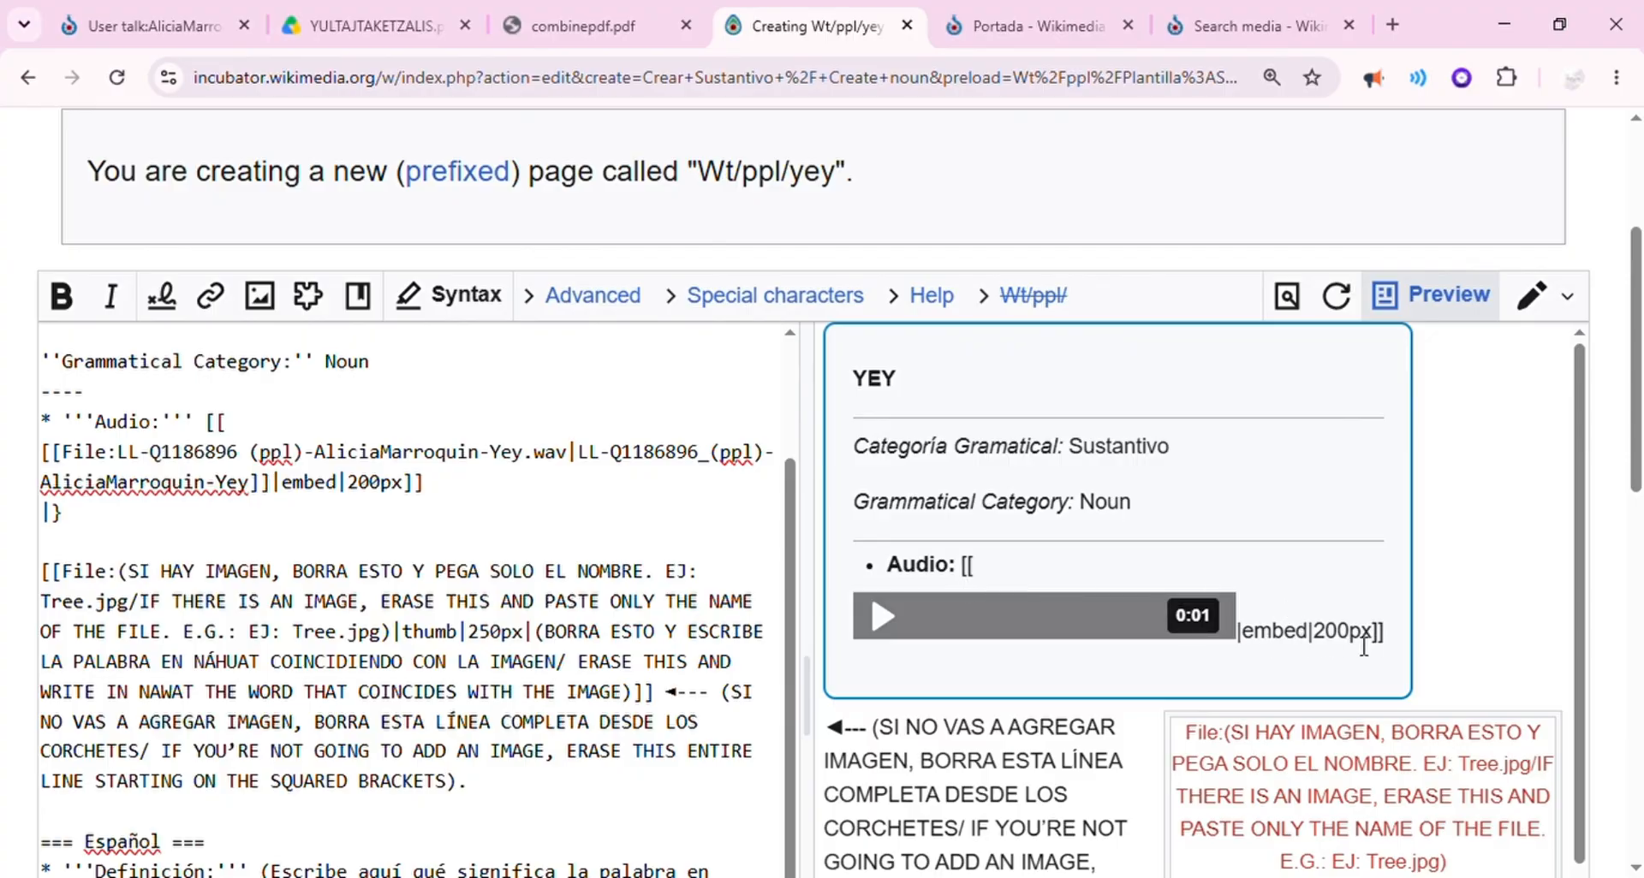
Remove the surplus opening brackets before the audio link and the closing brackets before |embed|200px, and play the audio in the preview
click(251, 433)
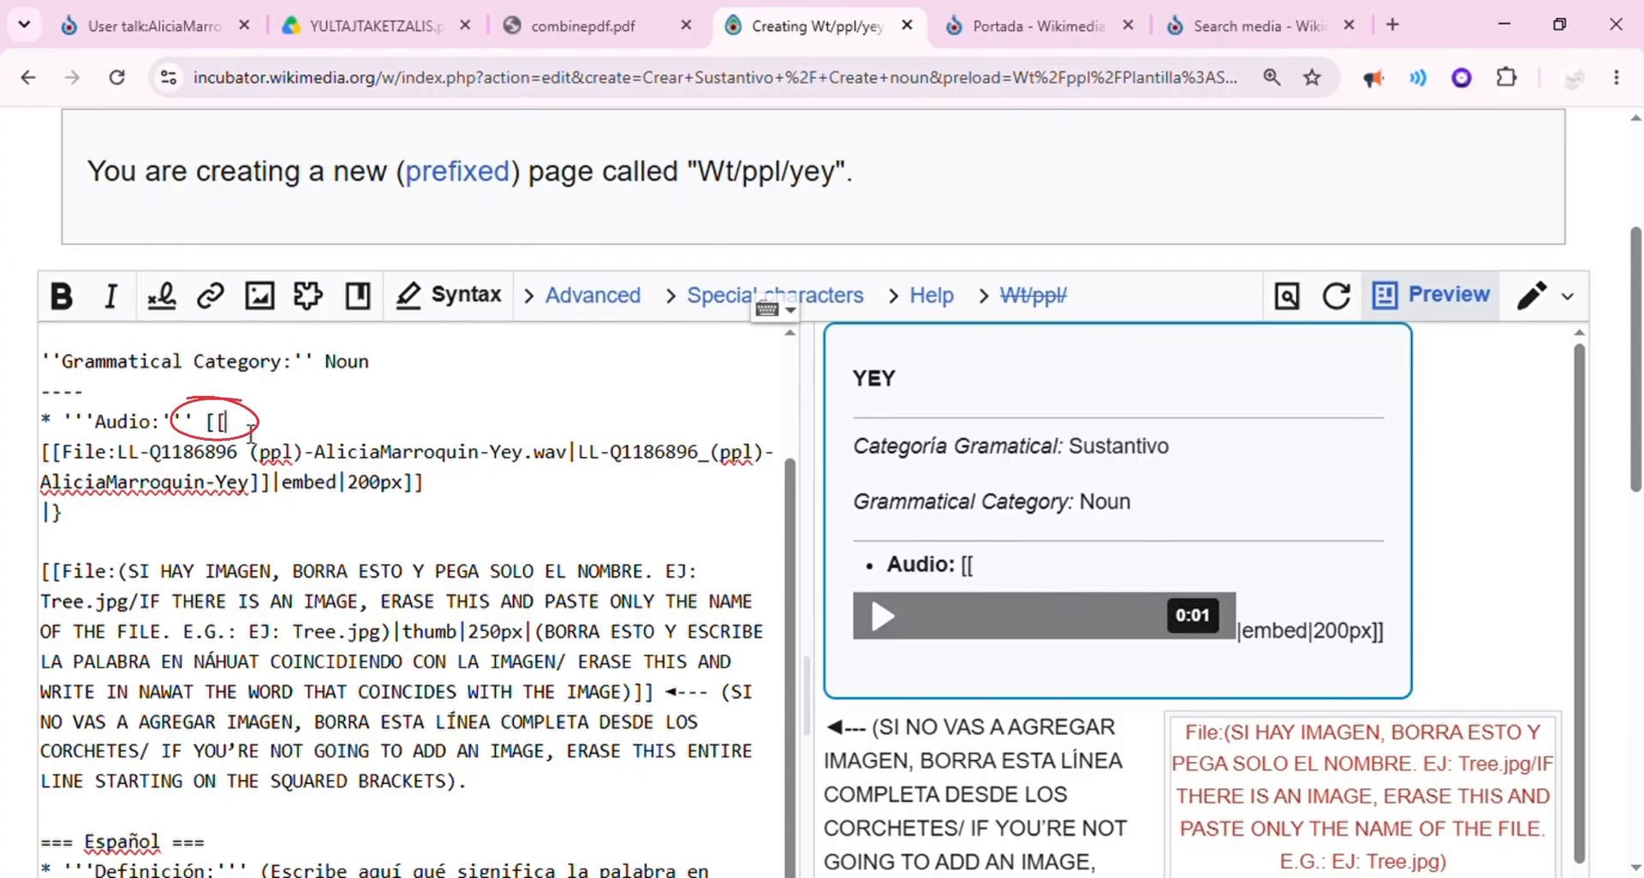
key(BackSpace)
key(BackSpace)
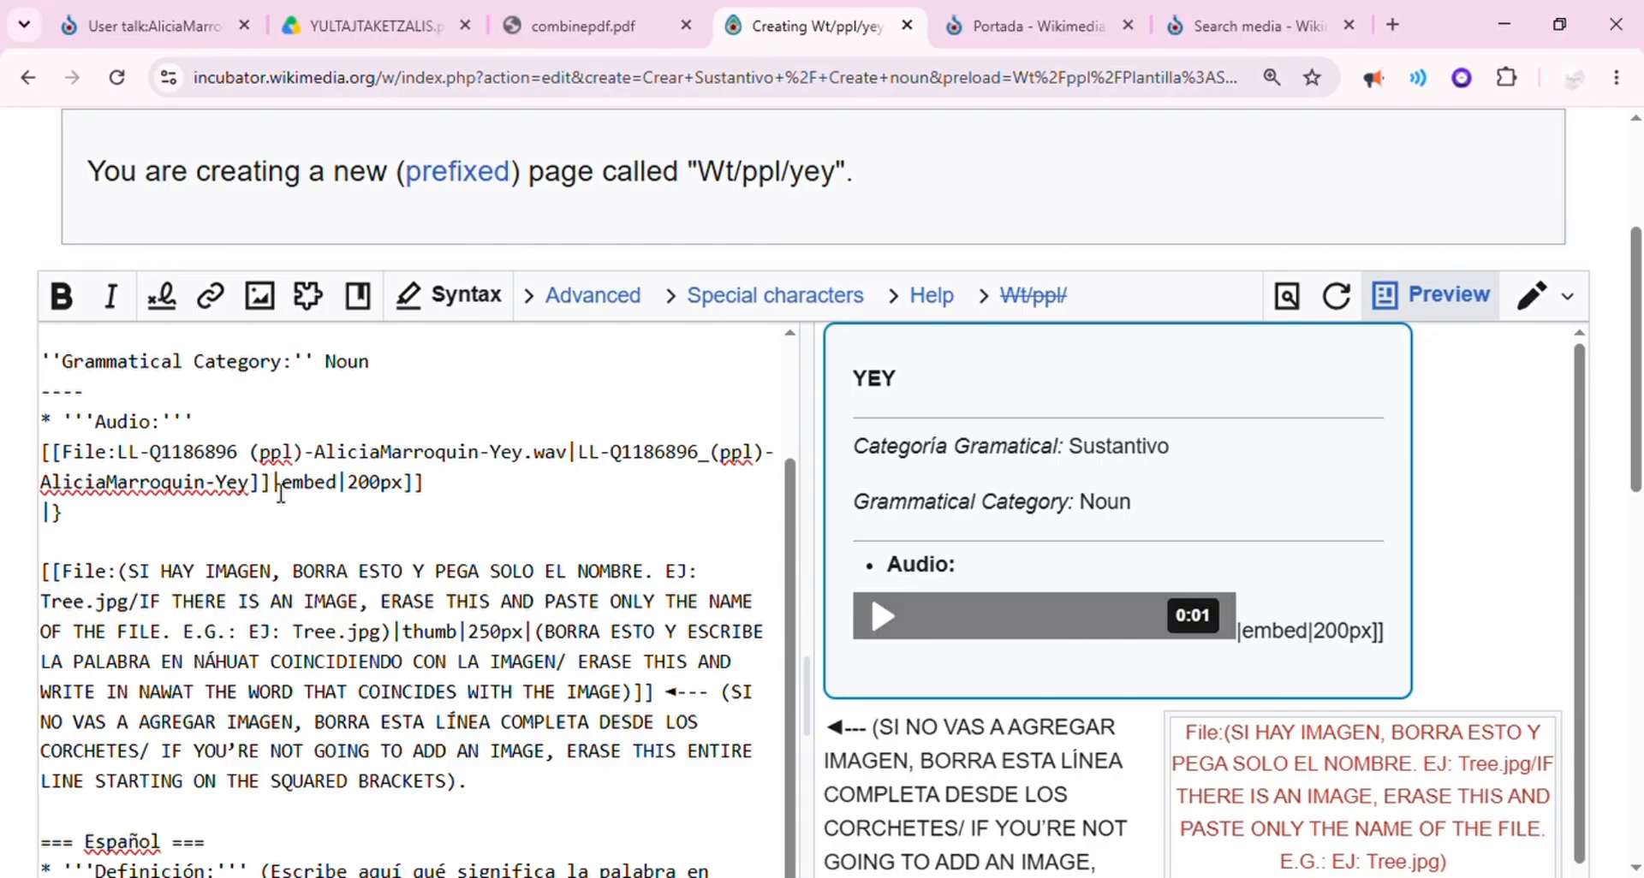
key(BackSpace)
key(BackSpace)
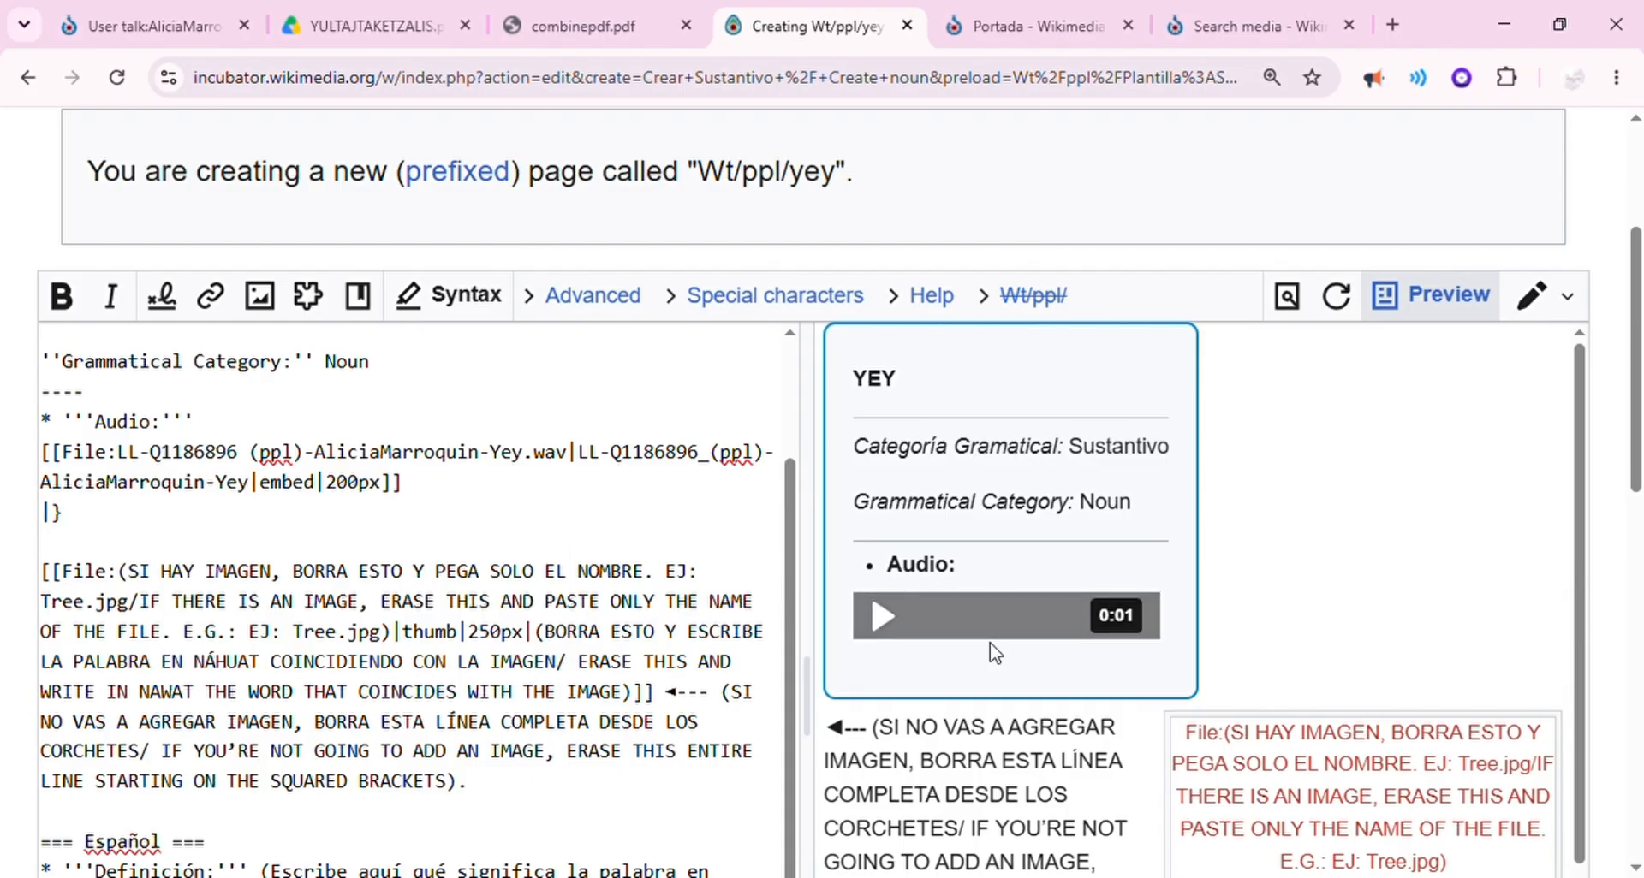
click(888, 625)
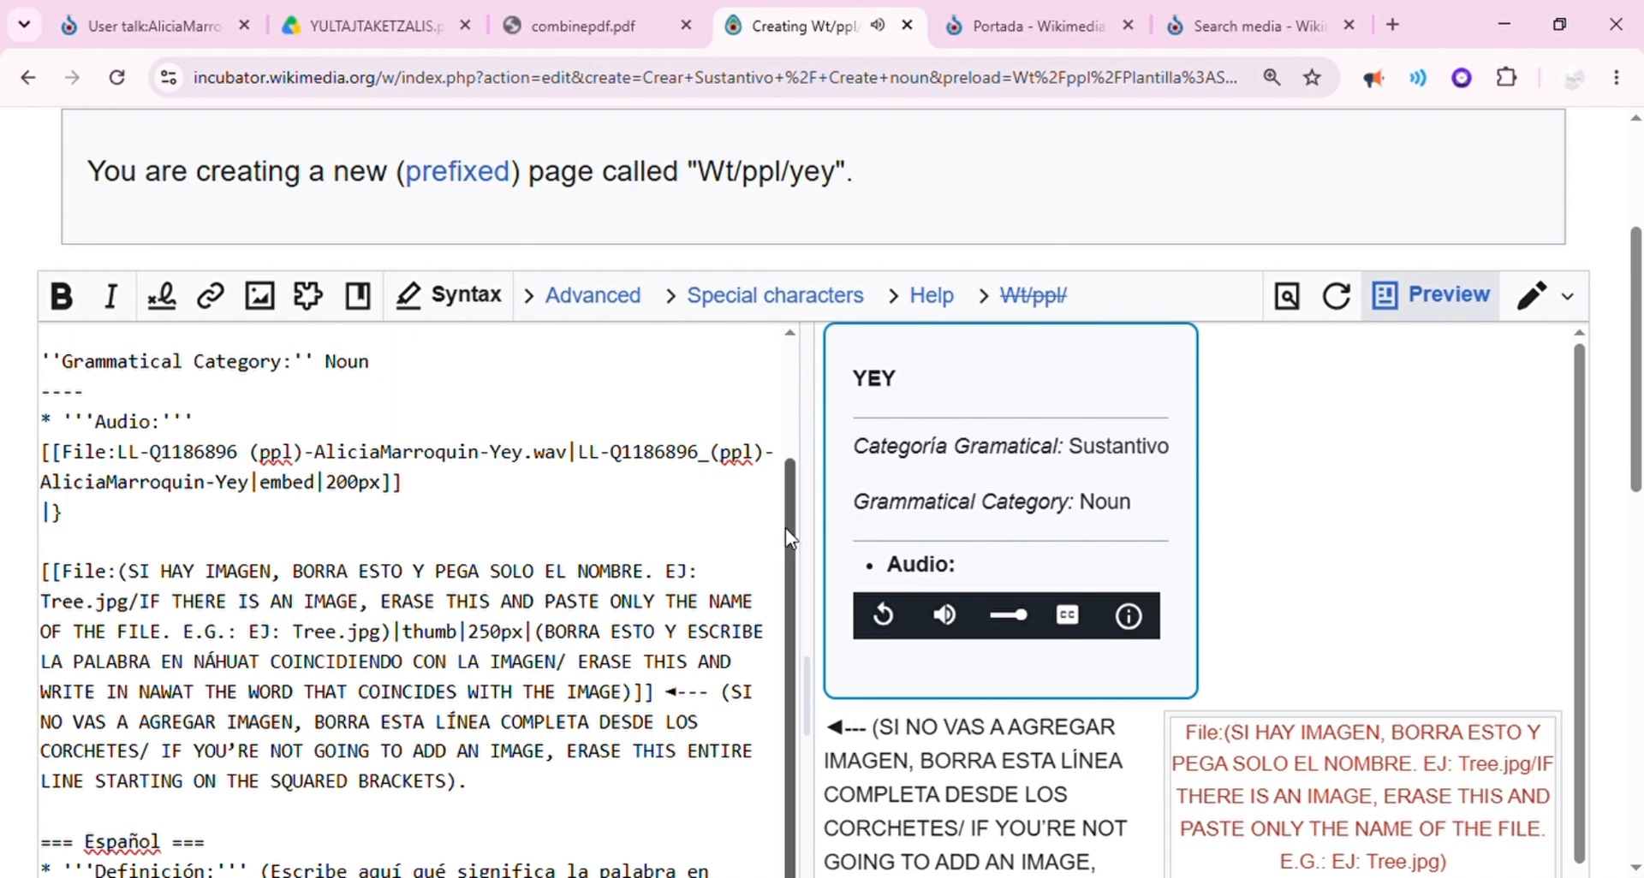
Search Wikimedia Commons images for 3, open the details of Symbol 3.svg, and copy its wikitext link
drag(786, 535, 796, 631)
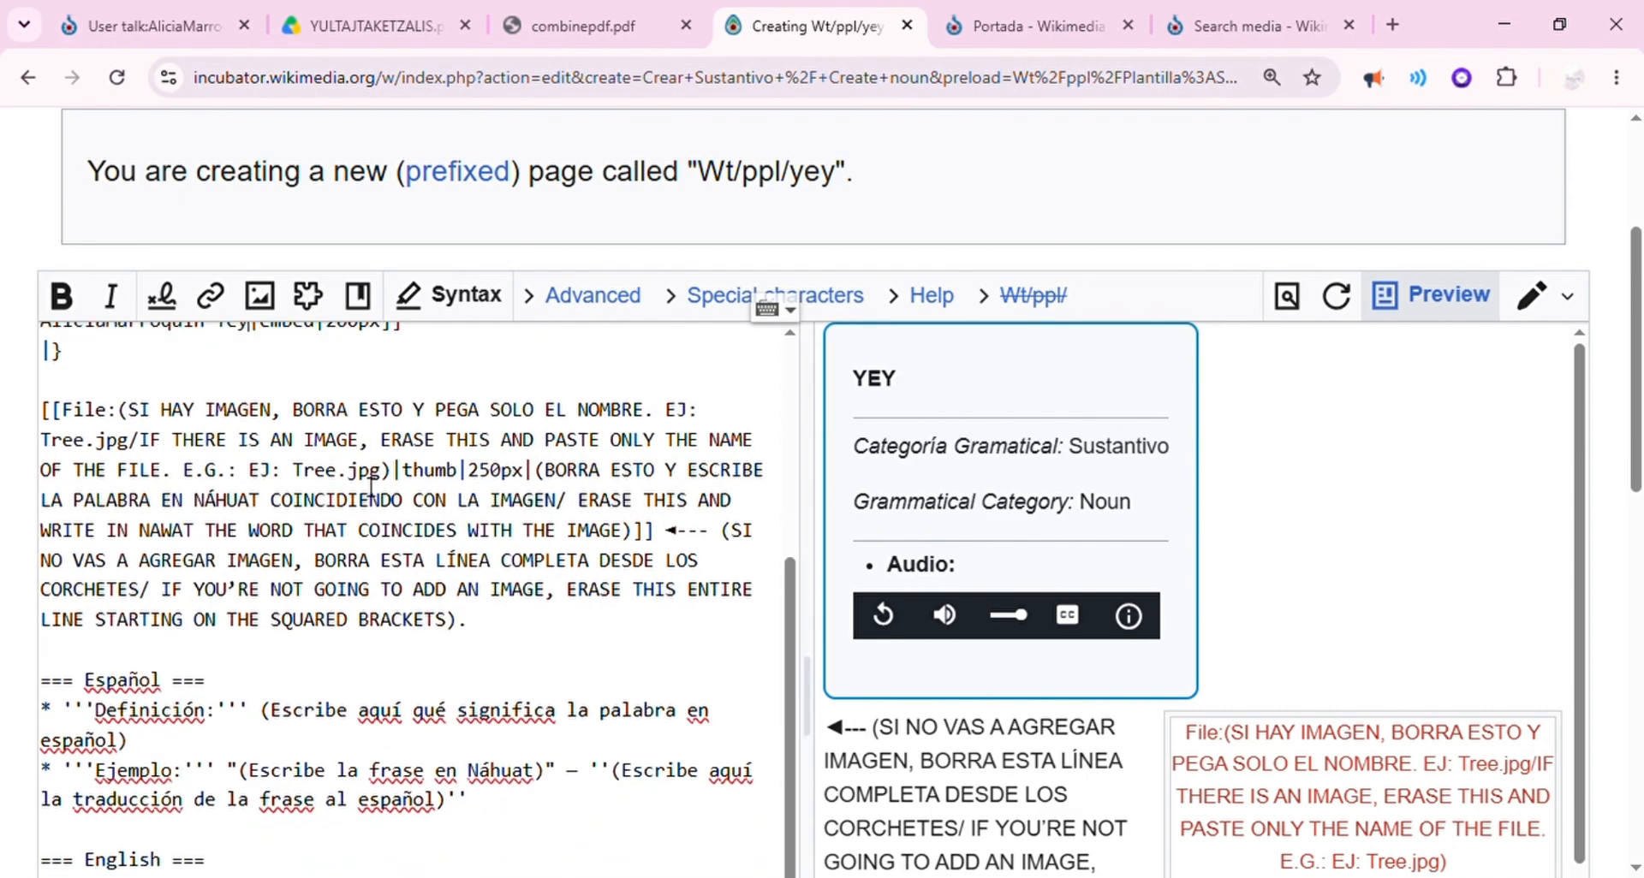
click(1081, 36)
click(529, 163)
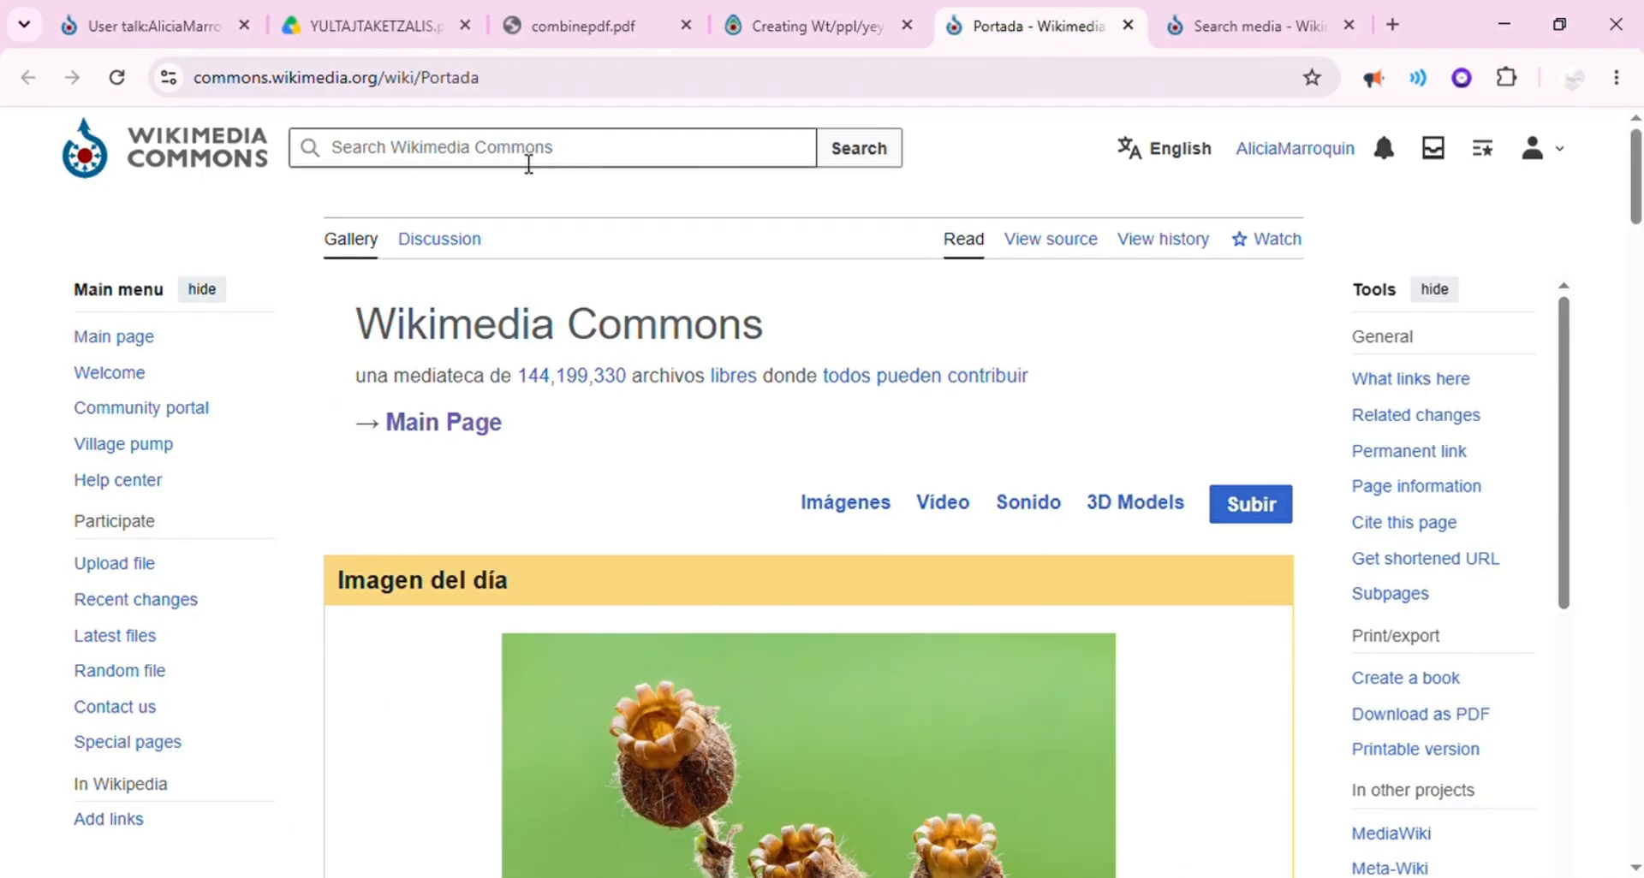
text(3)
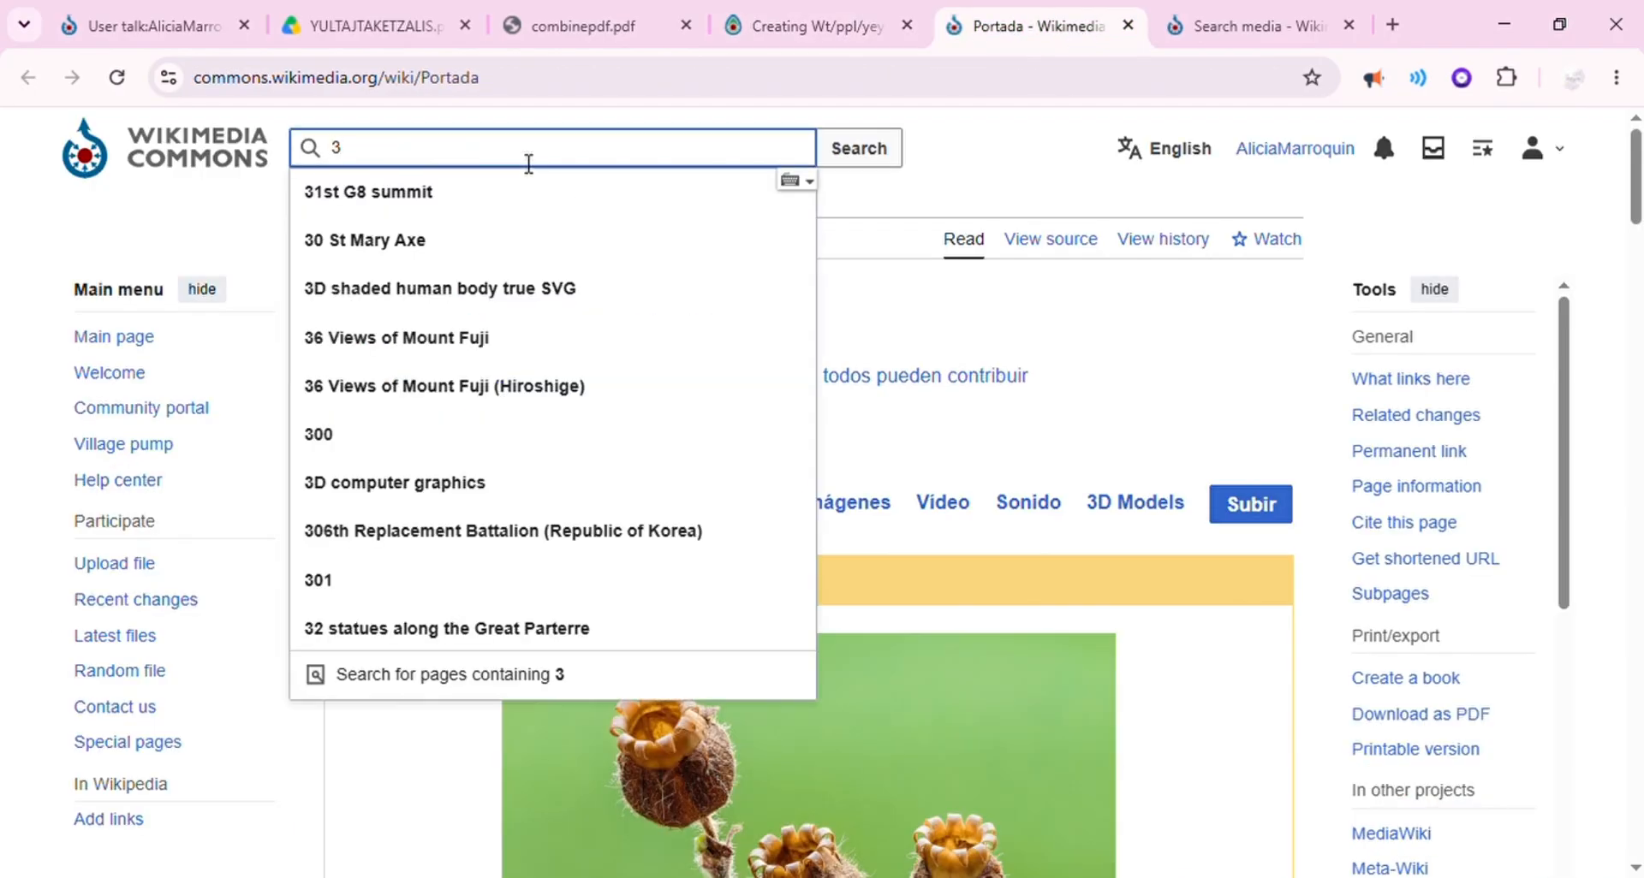
key(Return)
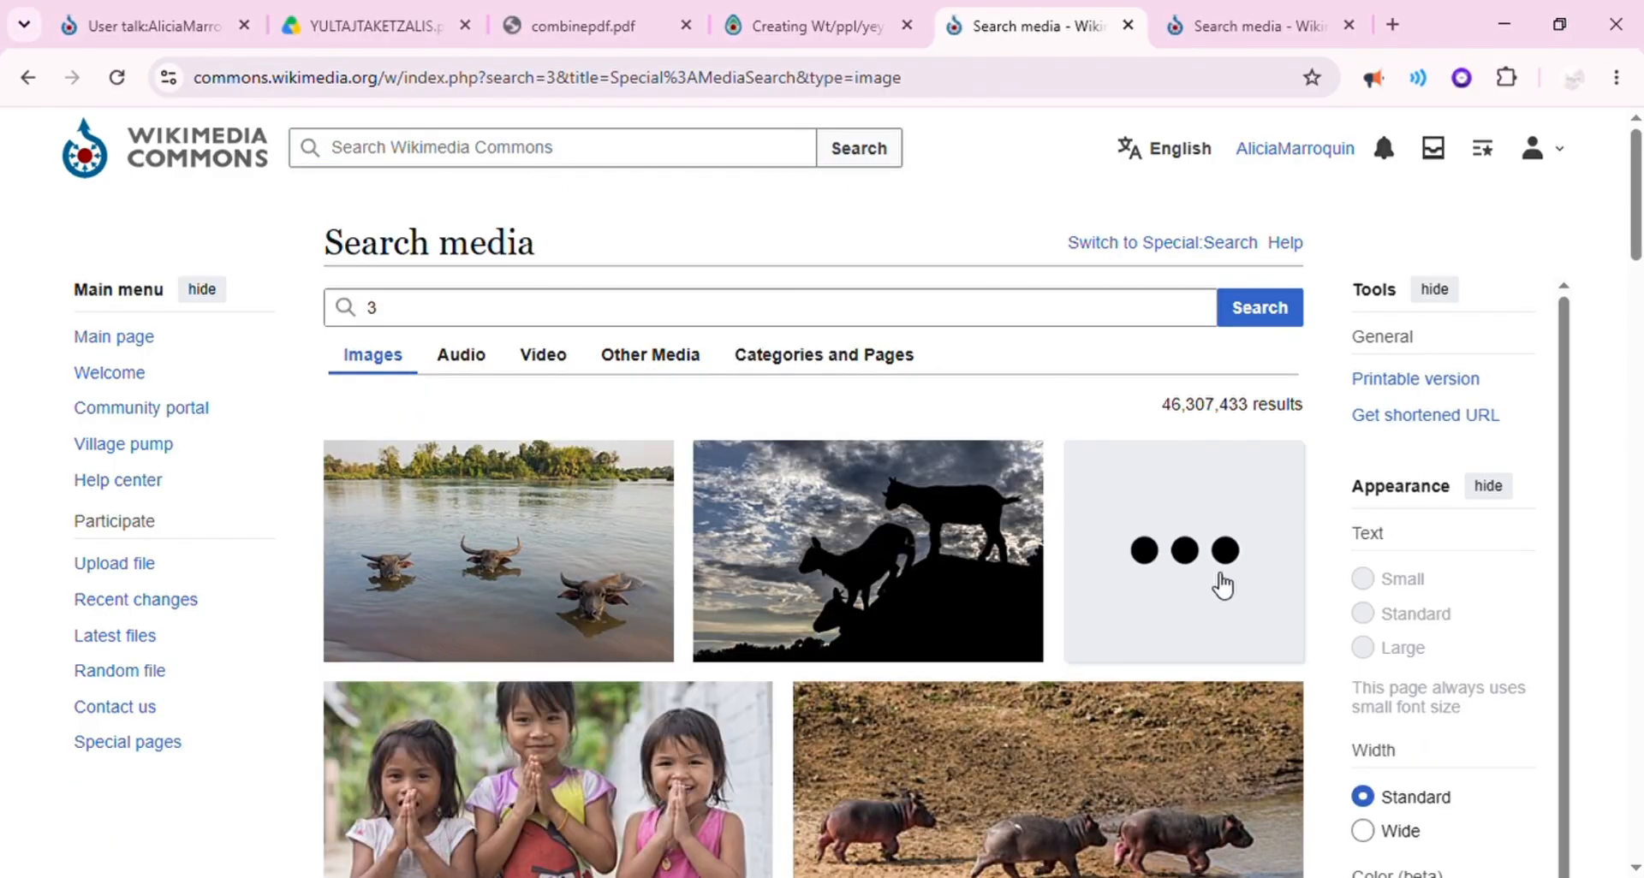
drag(1637, 244, 1642, 428)
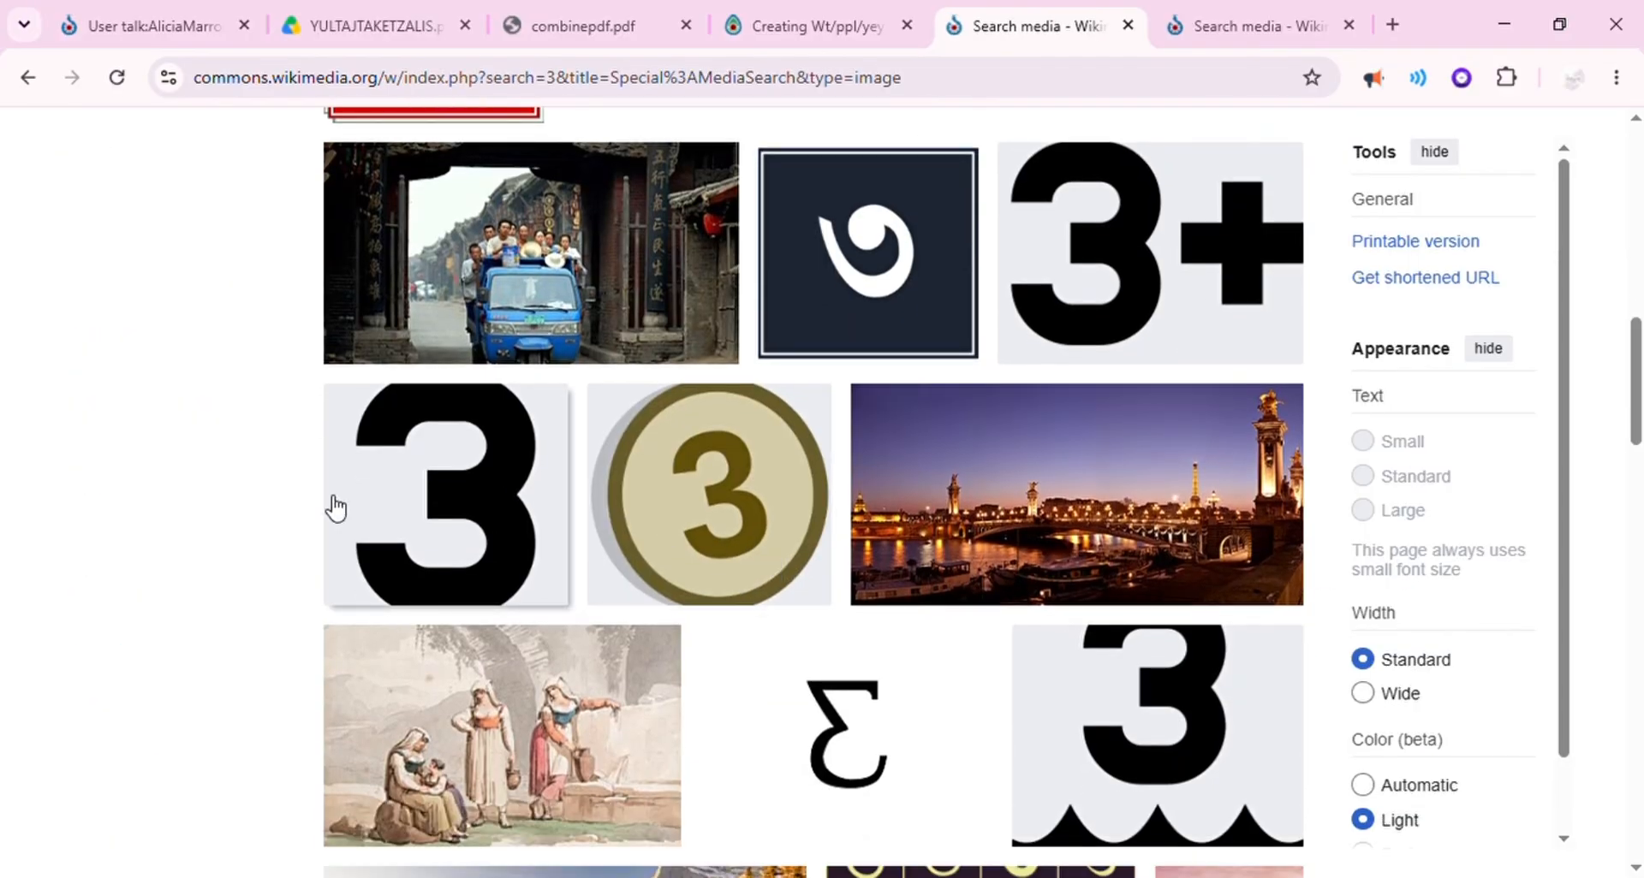
click(682, 514)
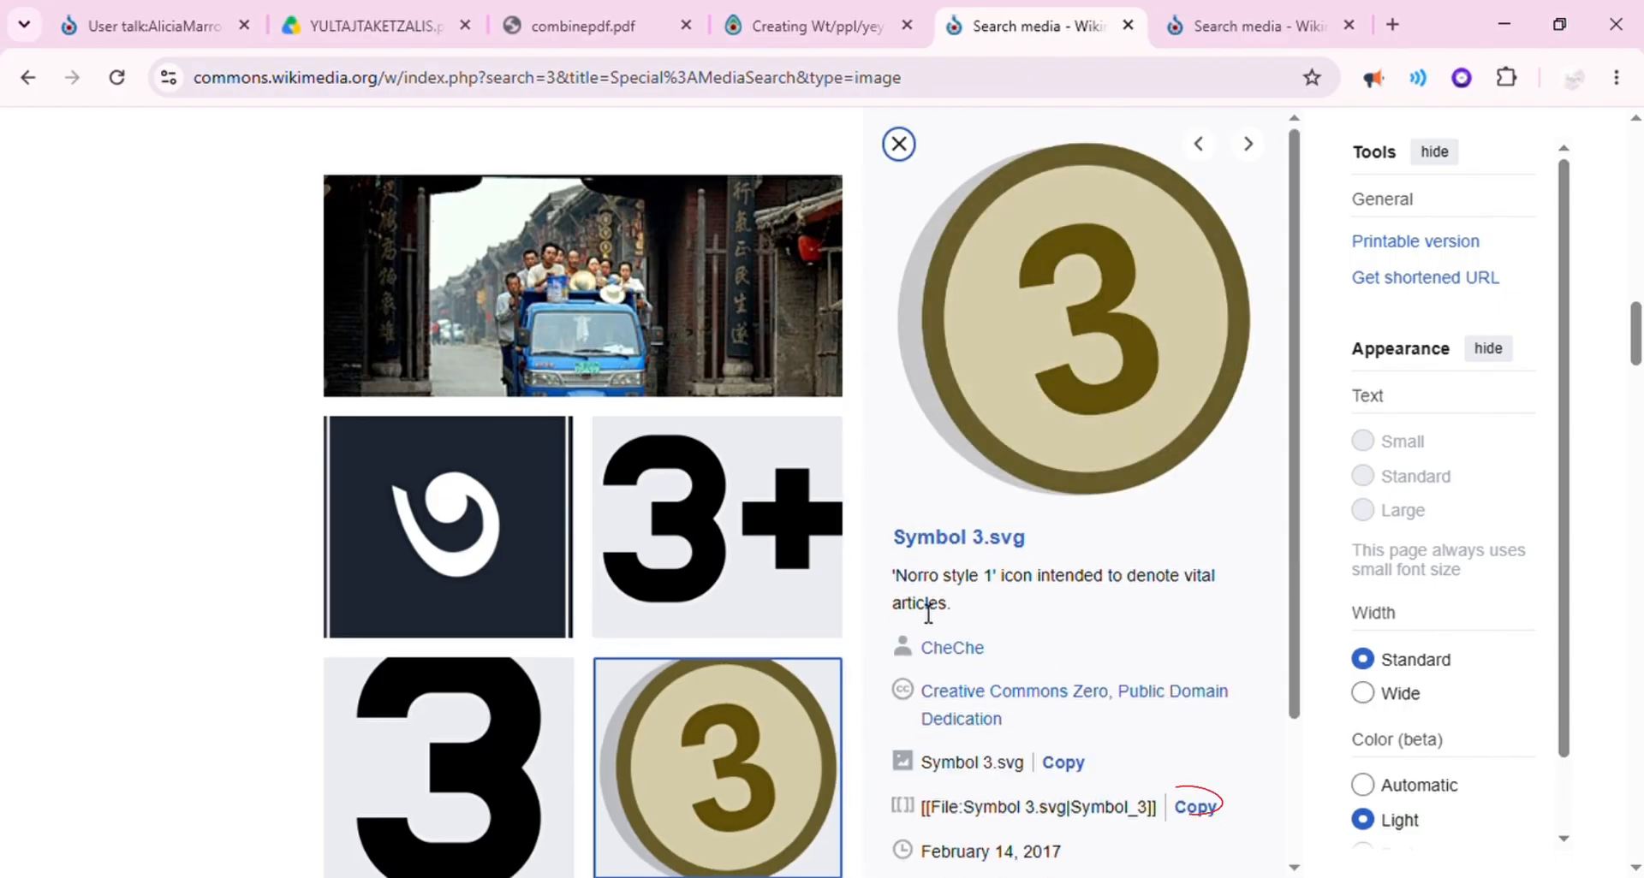
click(1199, 812)
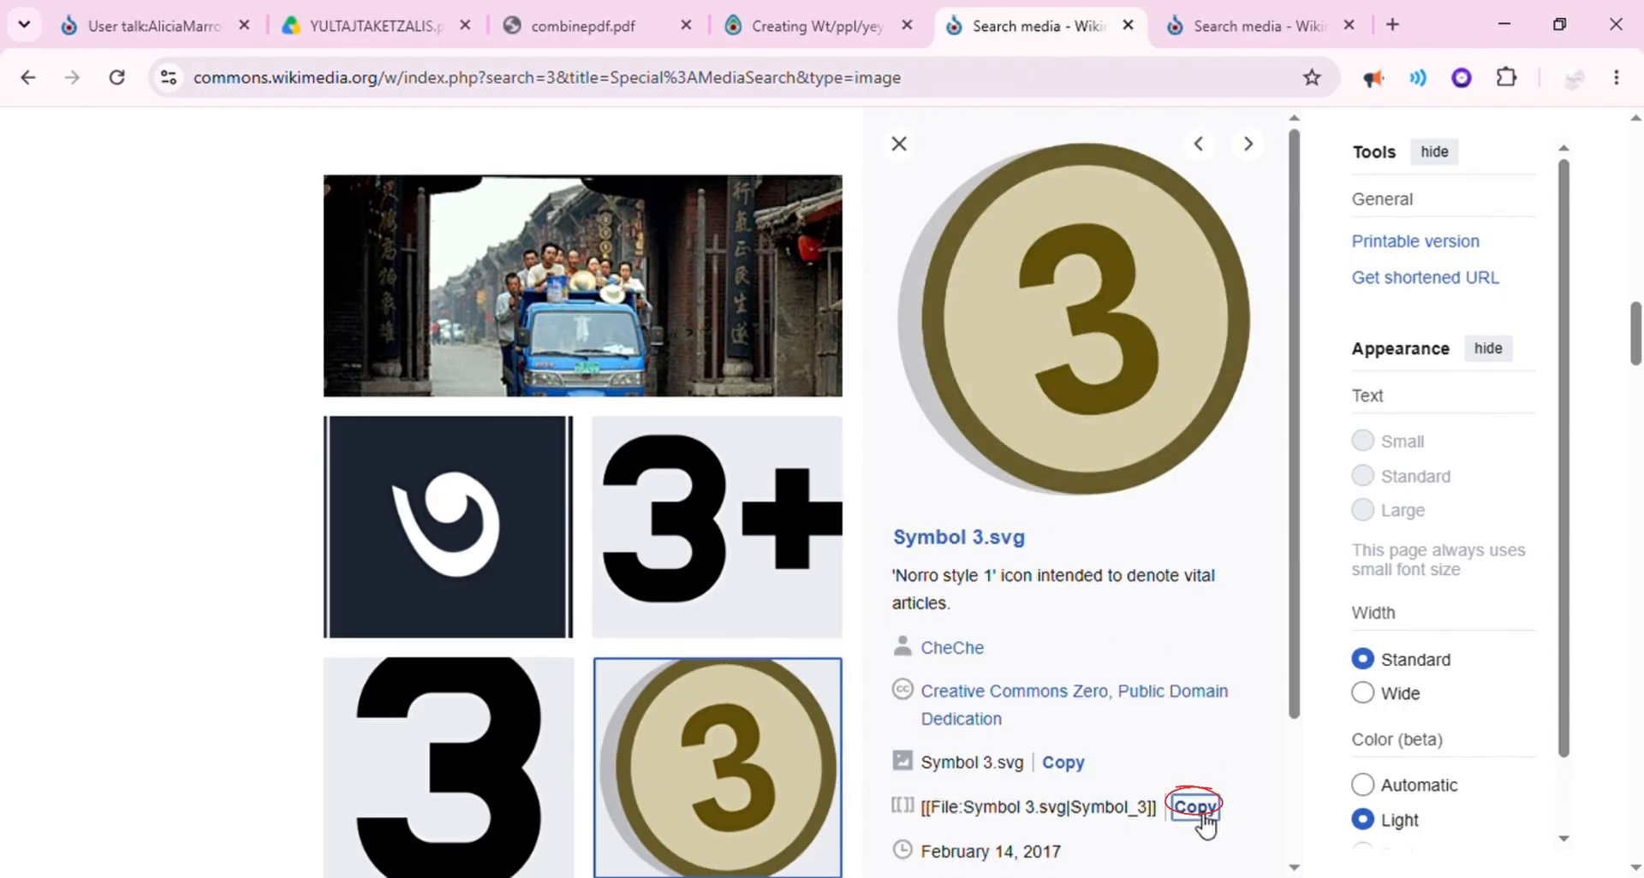
Try replacing the image file placeholder, brackets included, with the copied Symbol 3.svg wikitext link and removing the closing brackets before |thumb
click(813, 28)
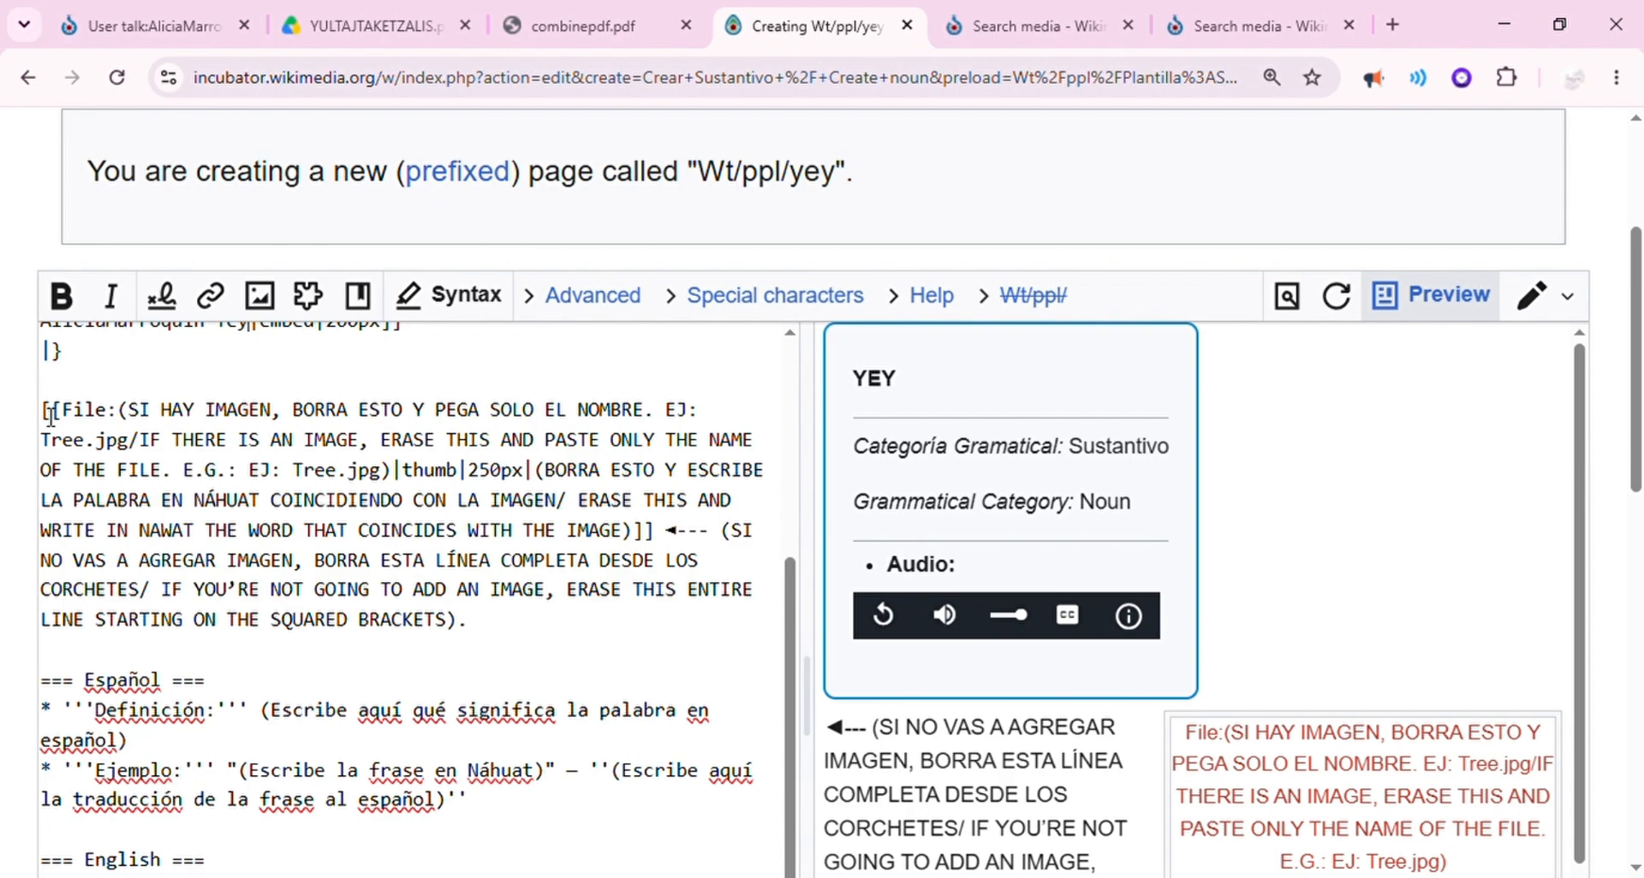
drag(42, 411, 399, 483)
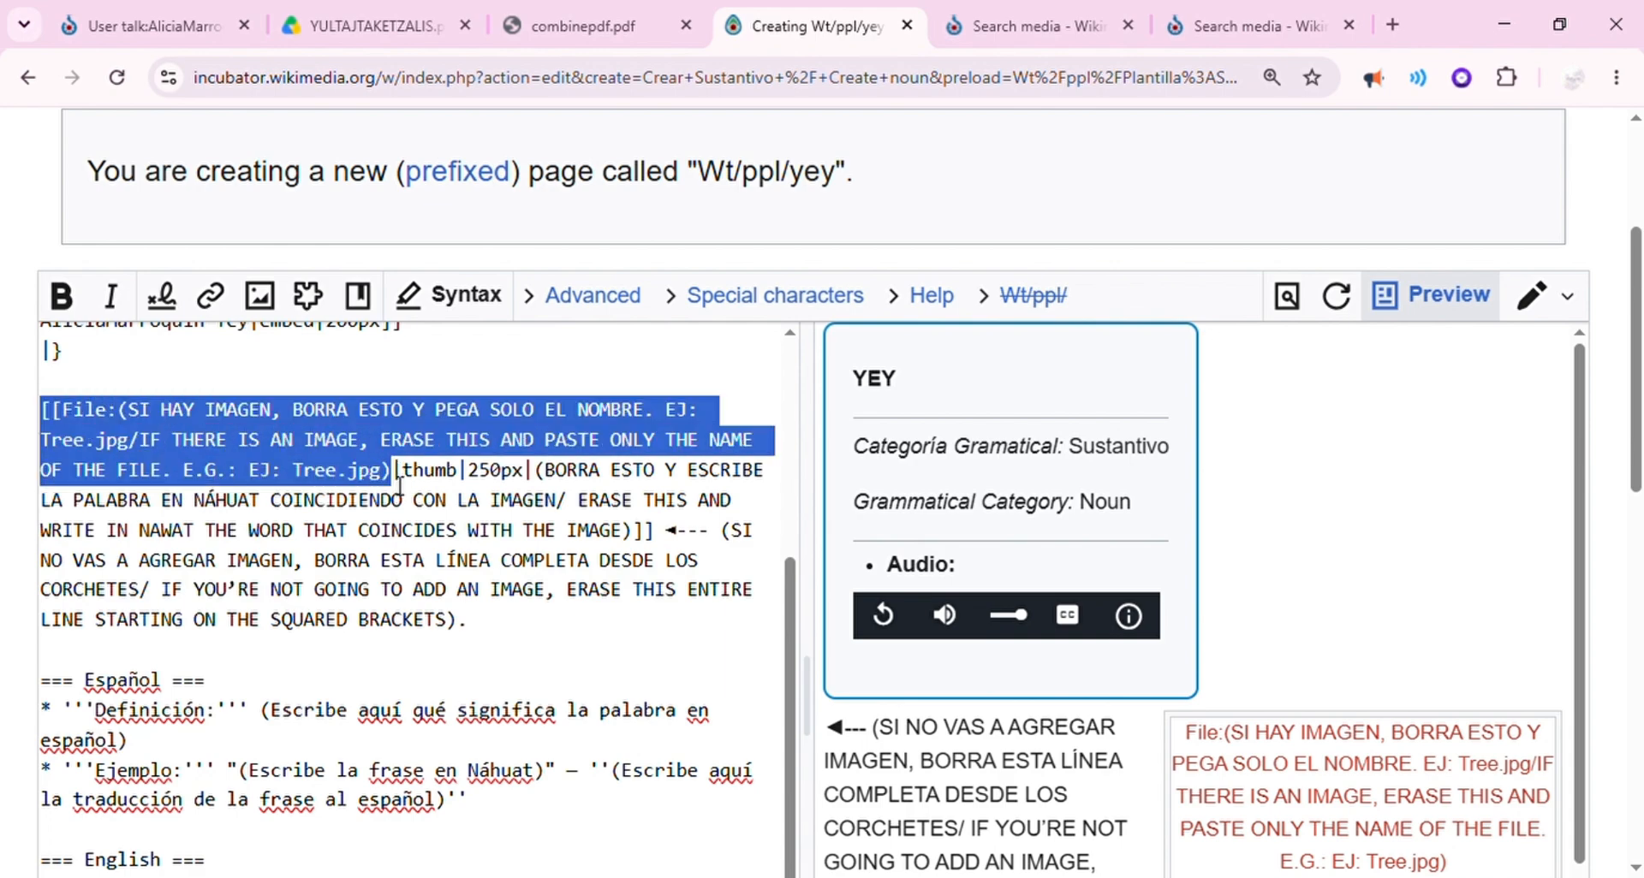
key(ctrl+v)
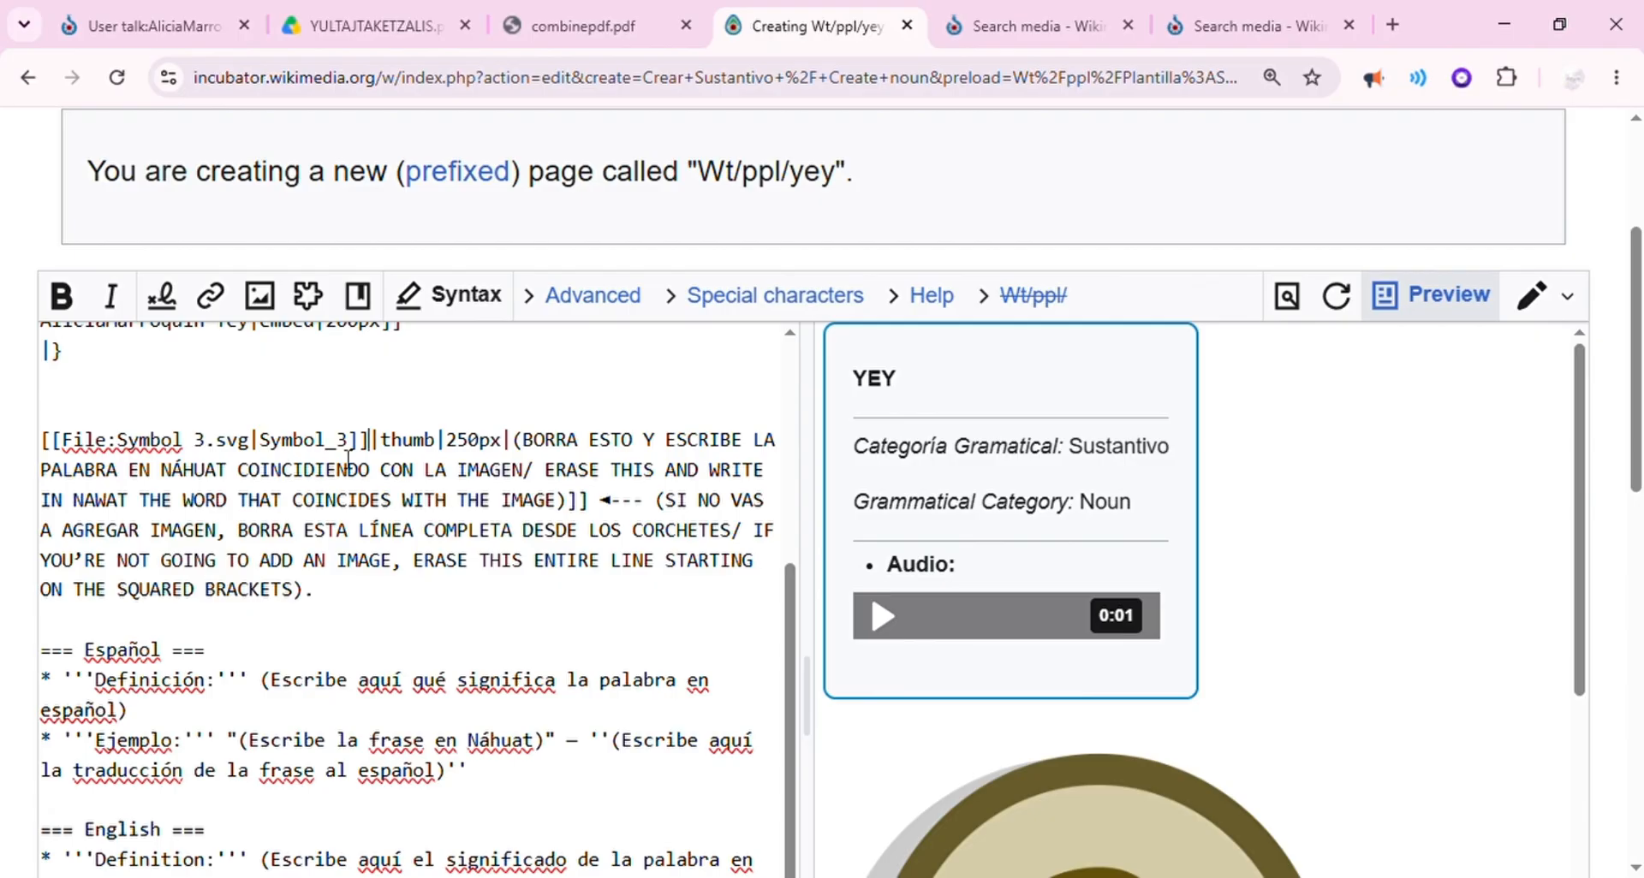
click(504, 440)
key(BackSpace)
key(BackSpace)
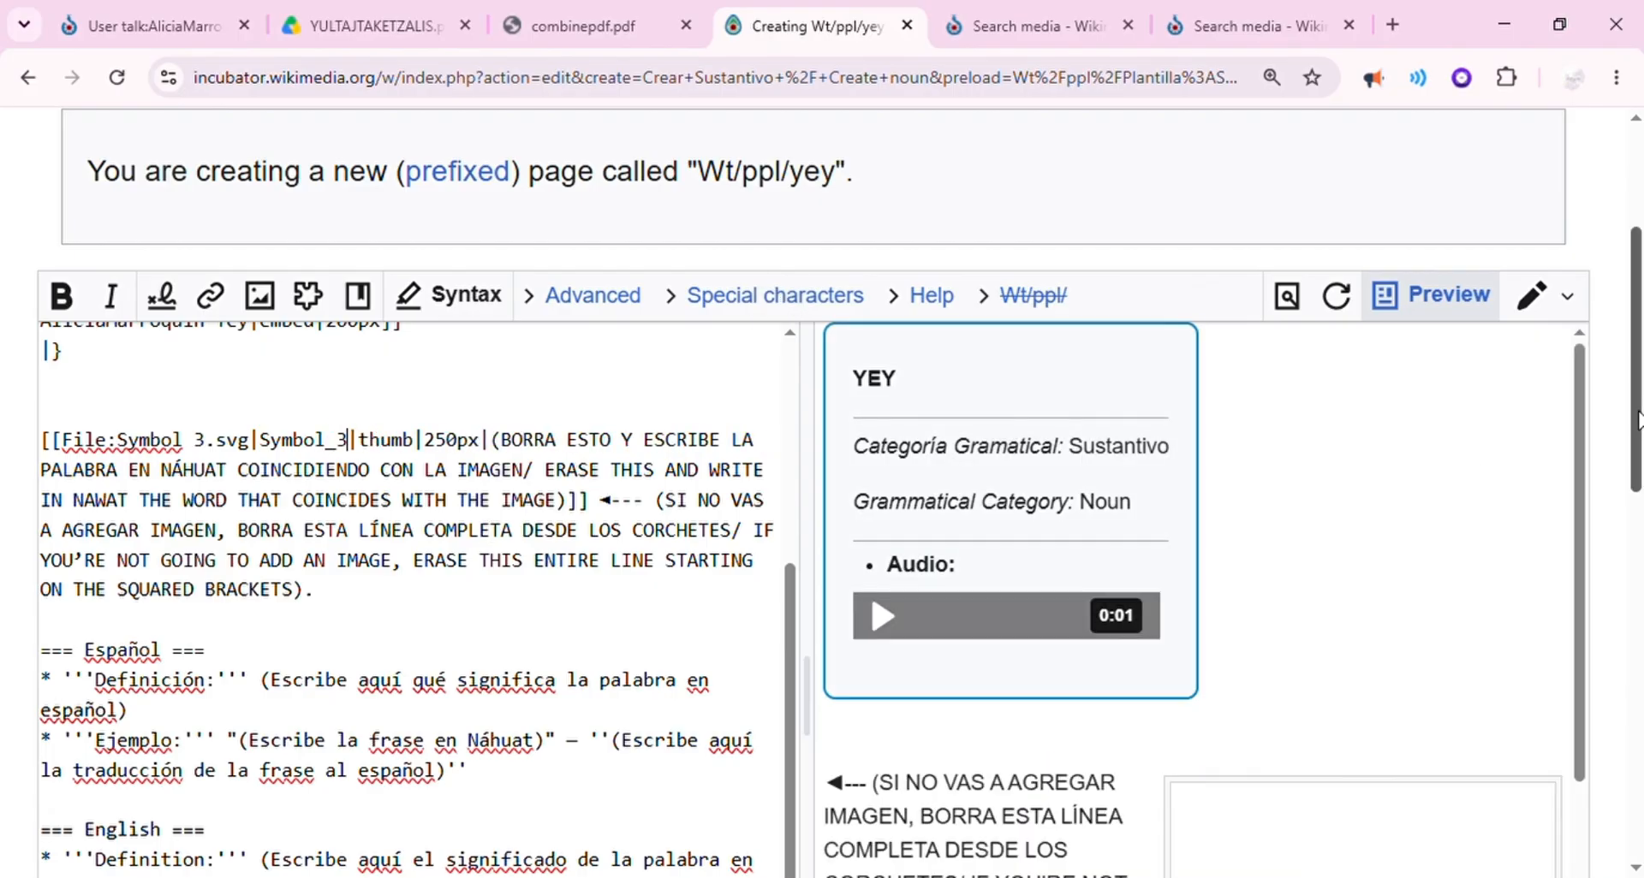
Undo the image link edits back to the original image file placeholder
drag(1636, 420, 1637, 458)
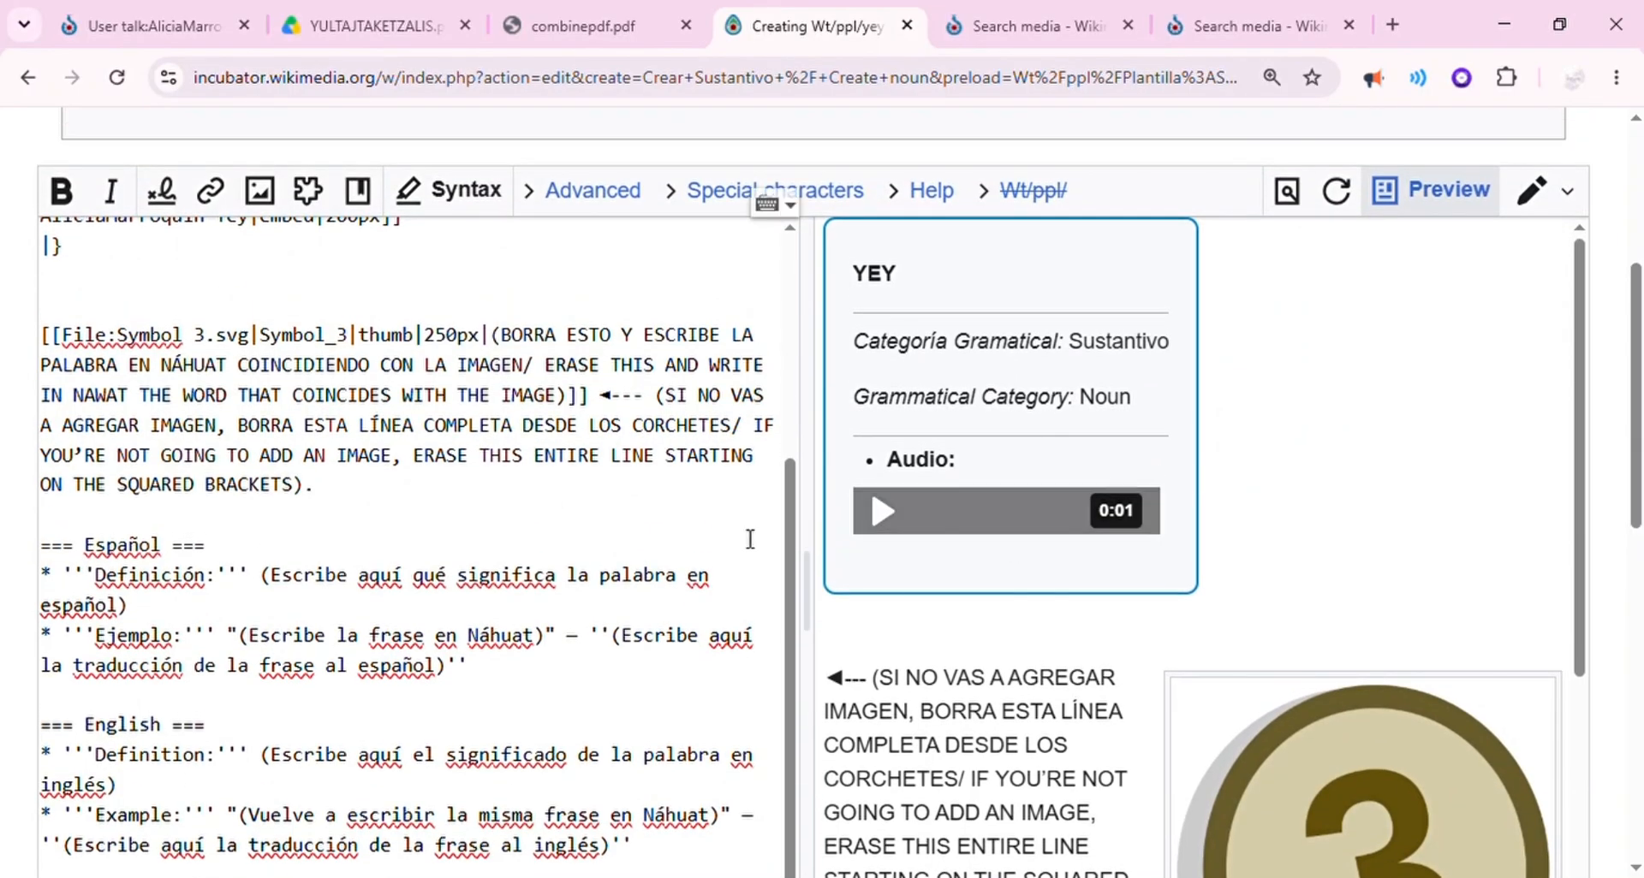
text(]])
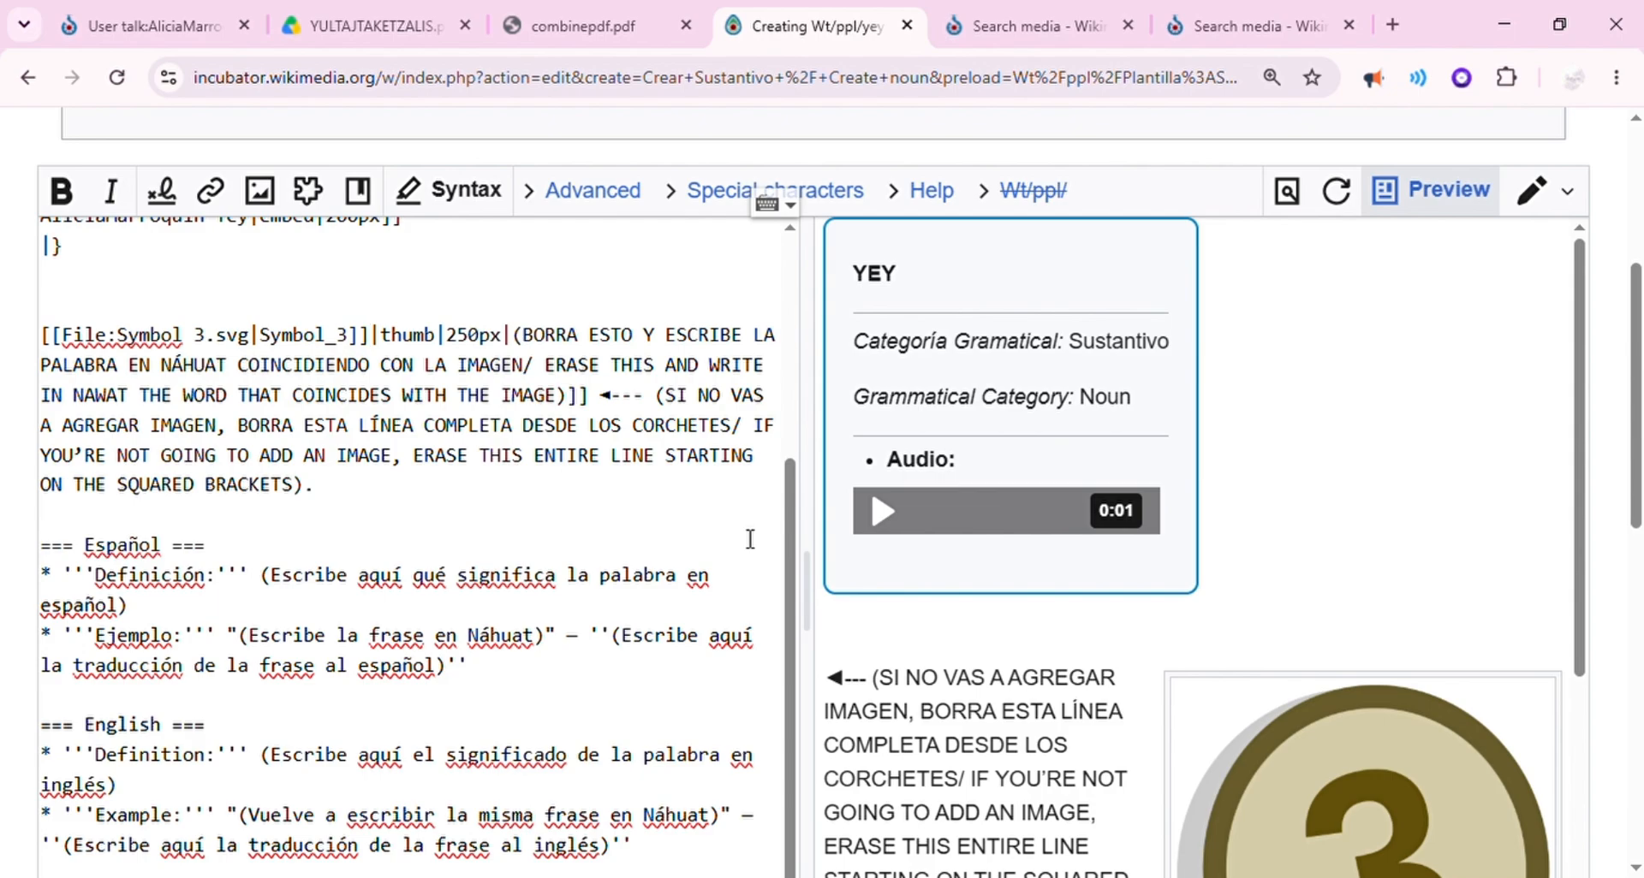
key(ctrl+z)
key(ctrl+z)
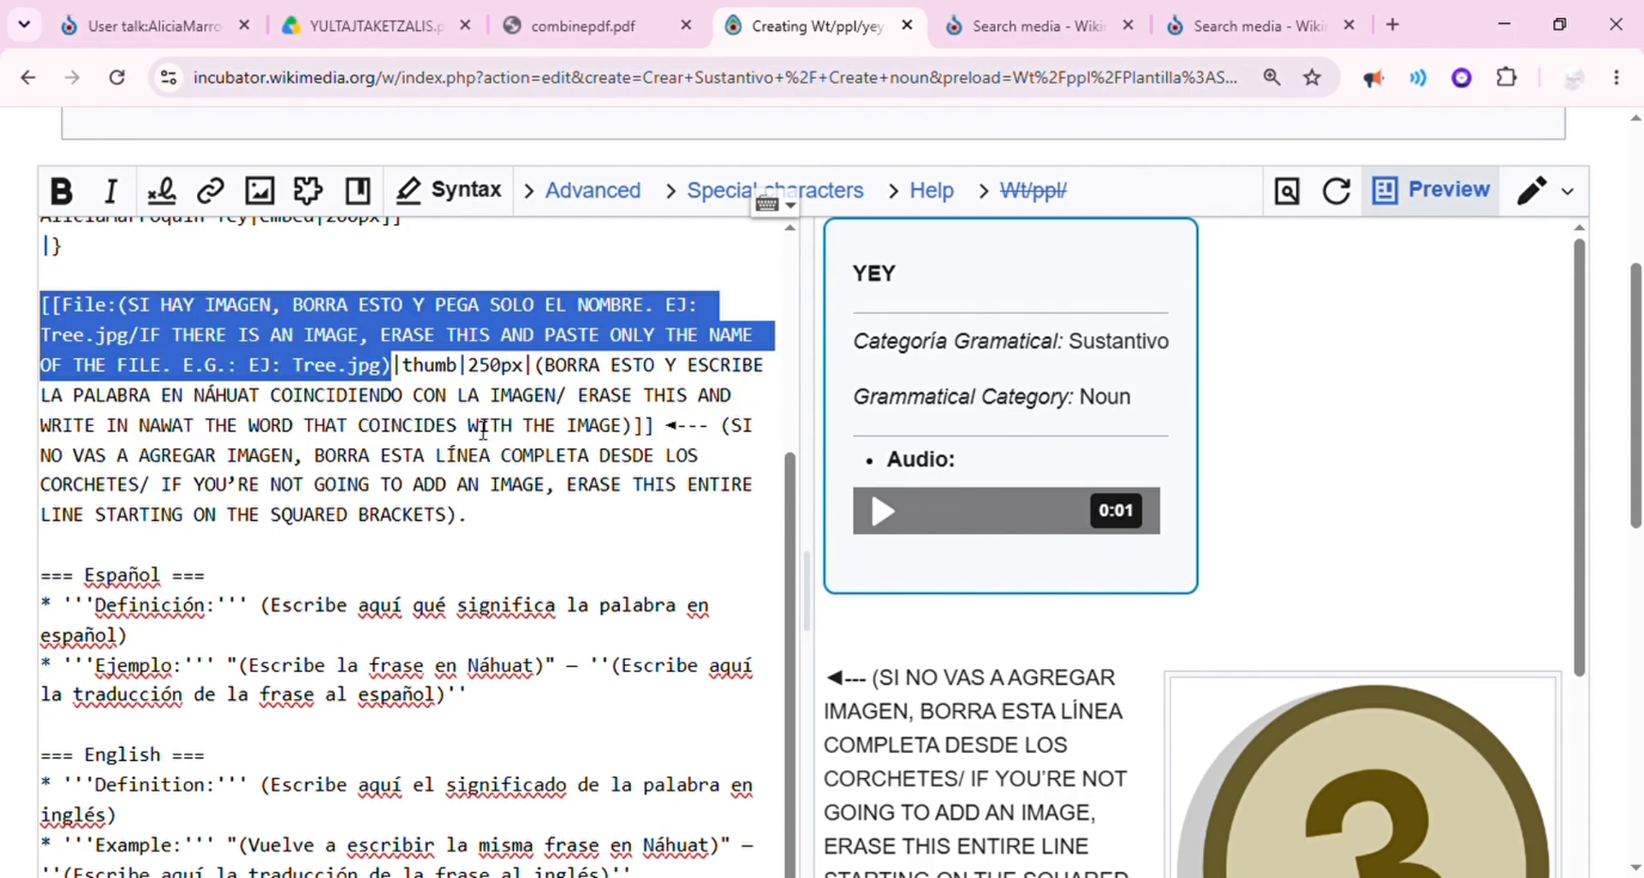
Copy the full title File:Symbol 3.svg from its Commons file page and replace the image file placeholder with it, keeping the opening brackets
click(1070, 29)
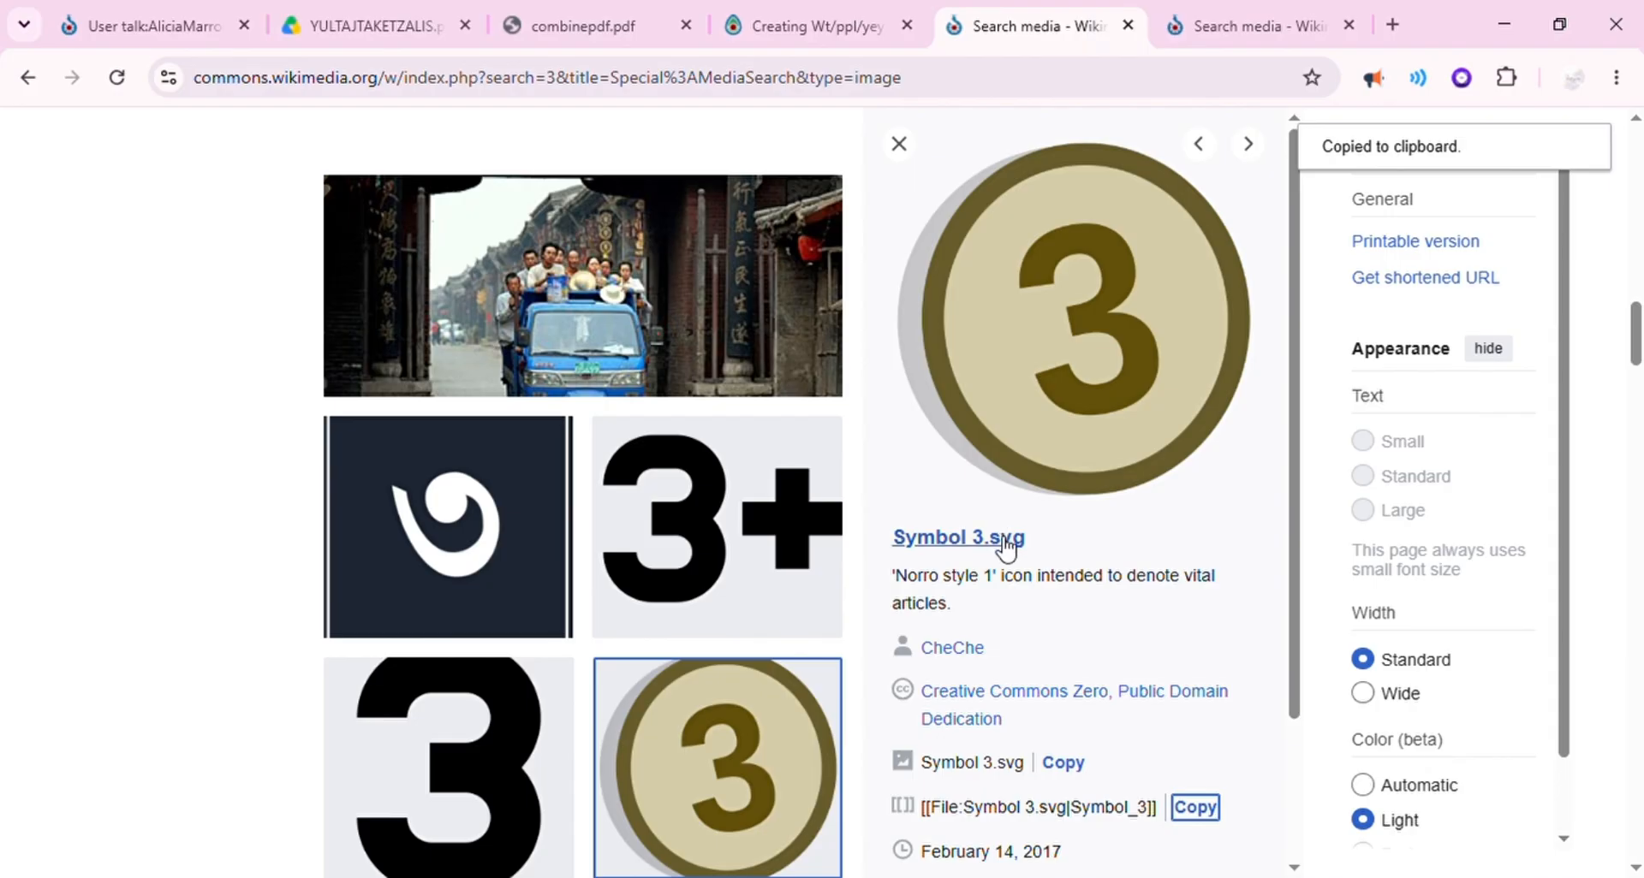
click(940, 554)
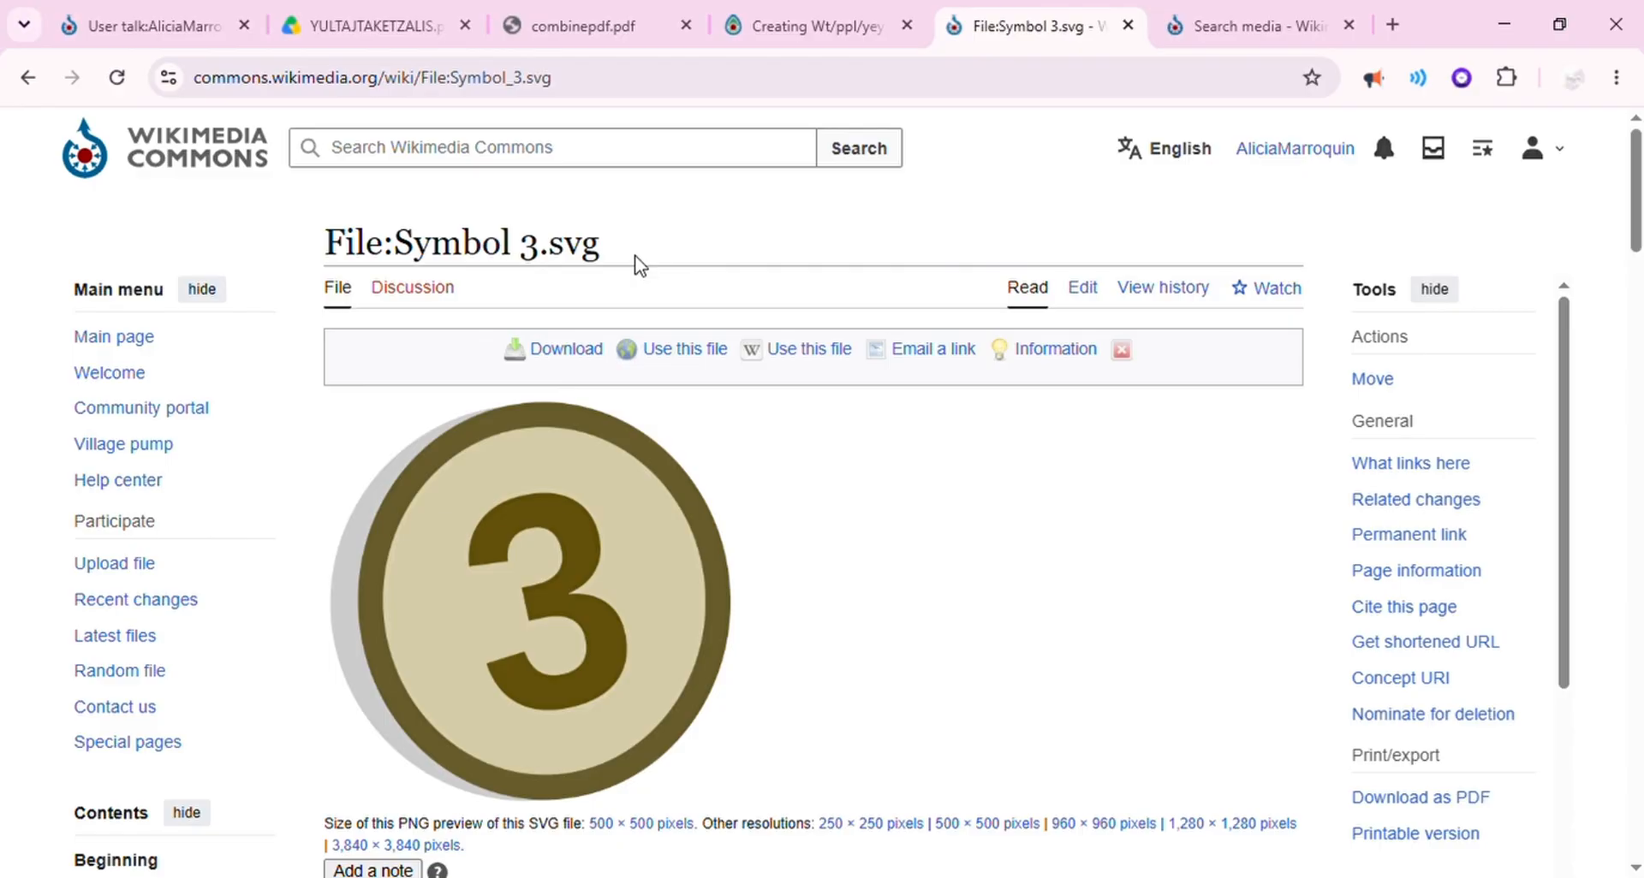
drag(638, 265, 340, 255)
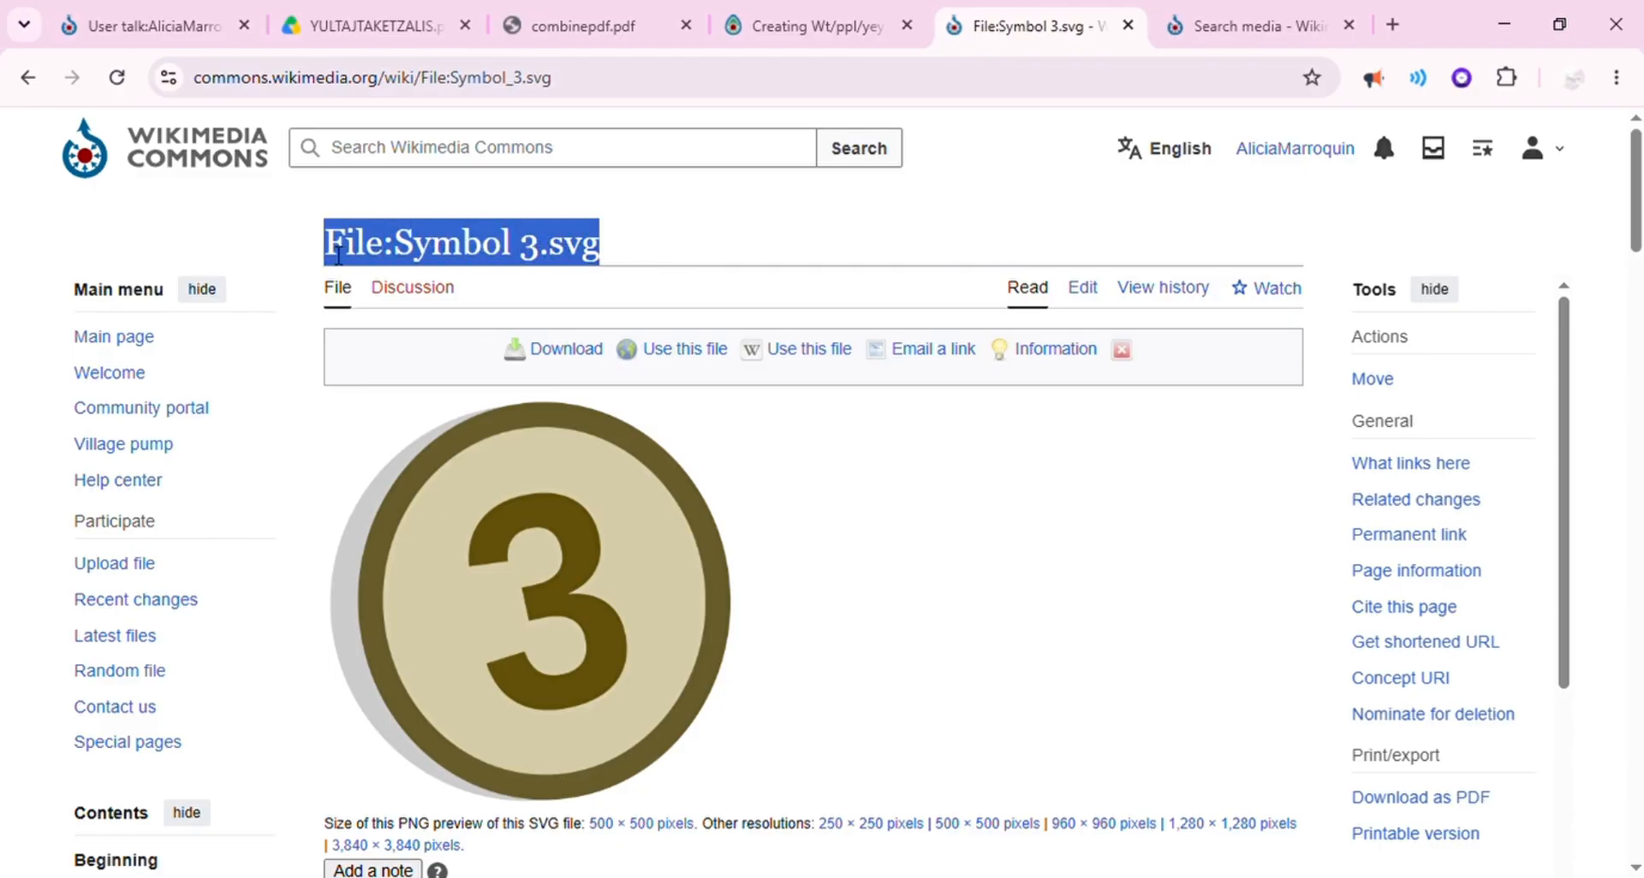
click(855, 12)
drag(391, 365, 79, 317)
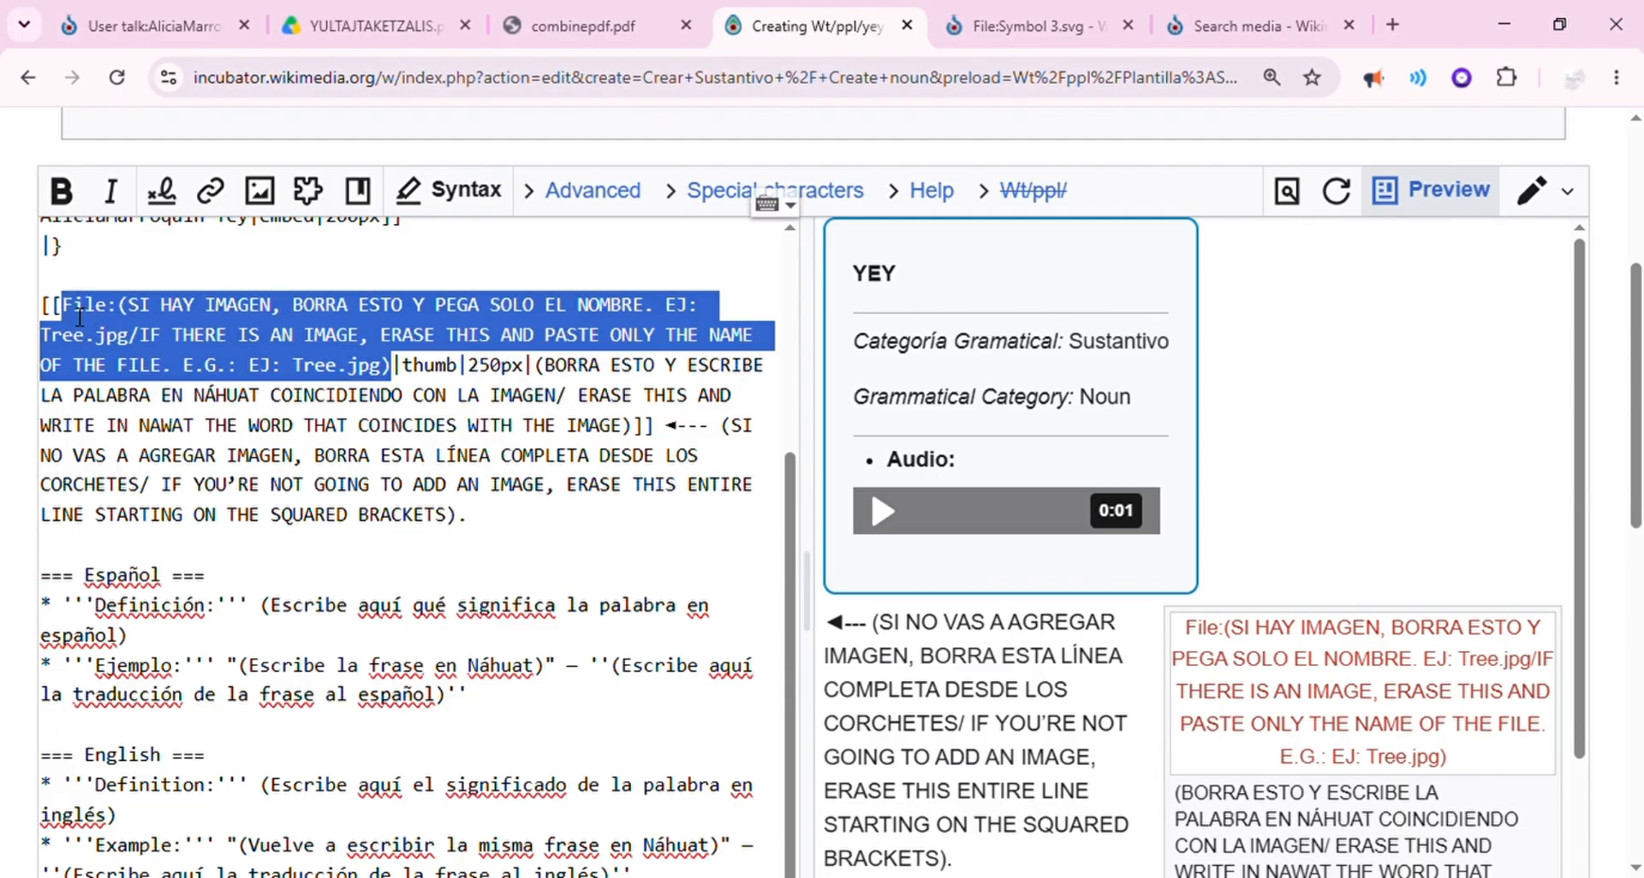
key(ctrl+v)
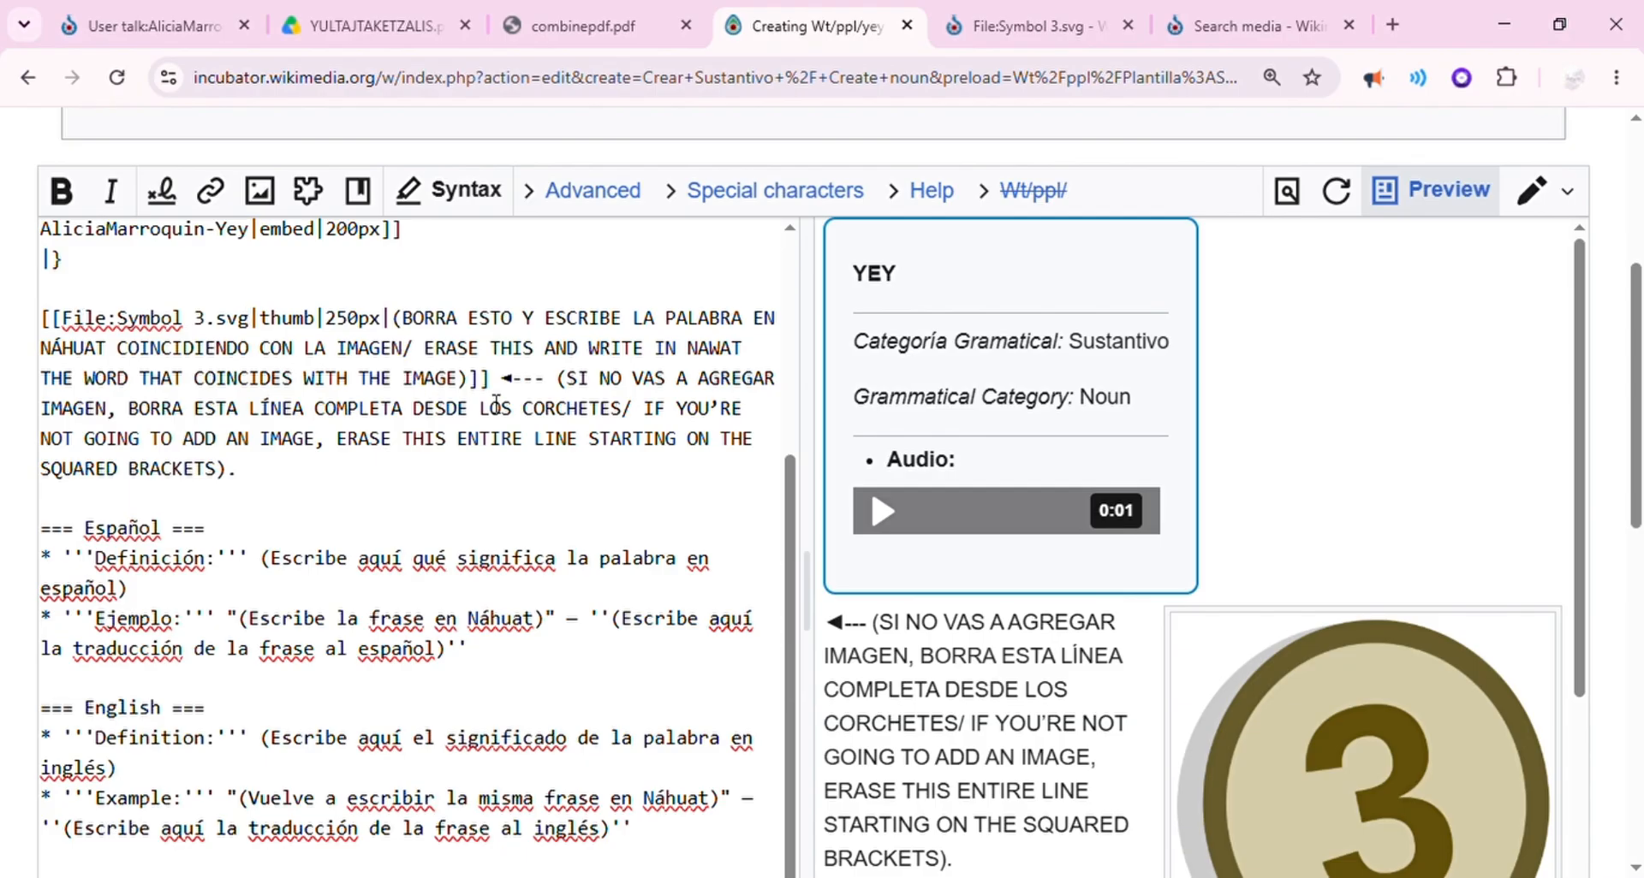
Replace the image caption placeholder with Yey and delete the arrow and instruction text following the image link
click(404, 326)
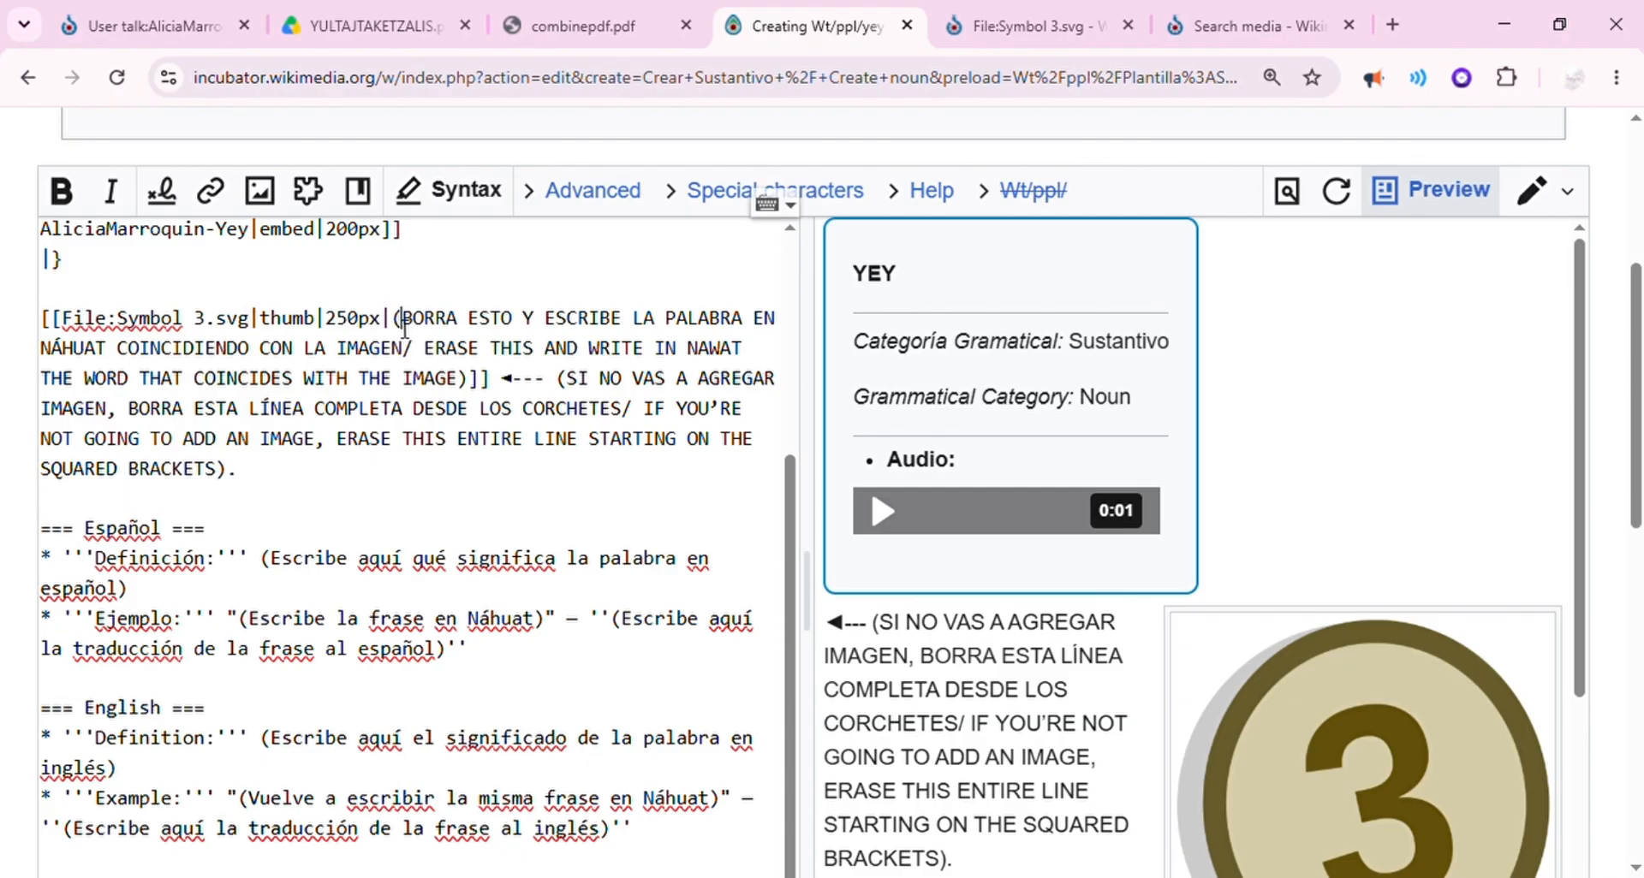
drag(404, 326, 475, 383)
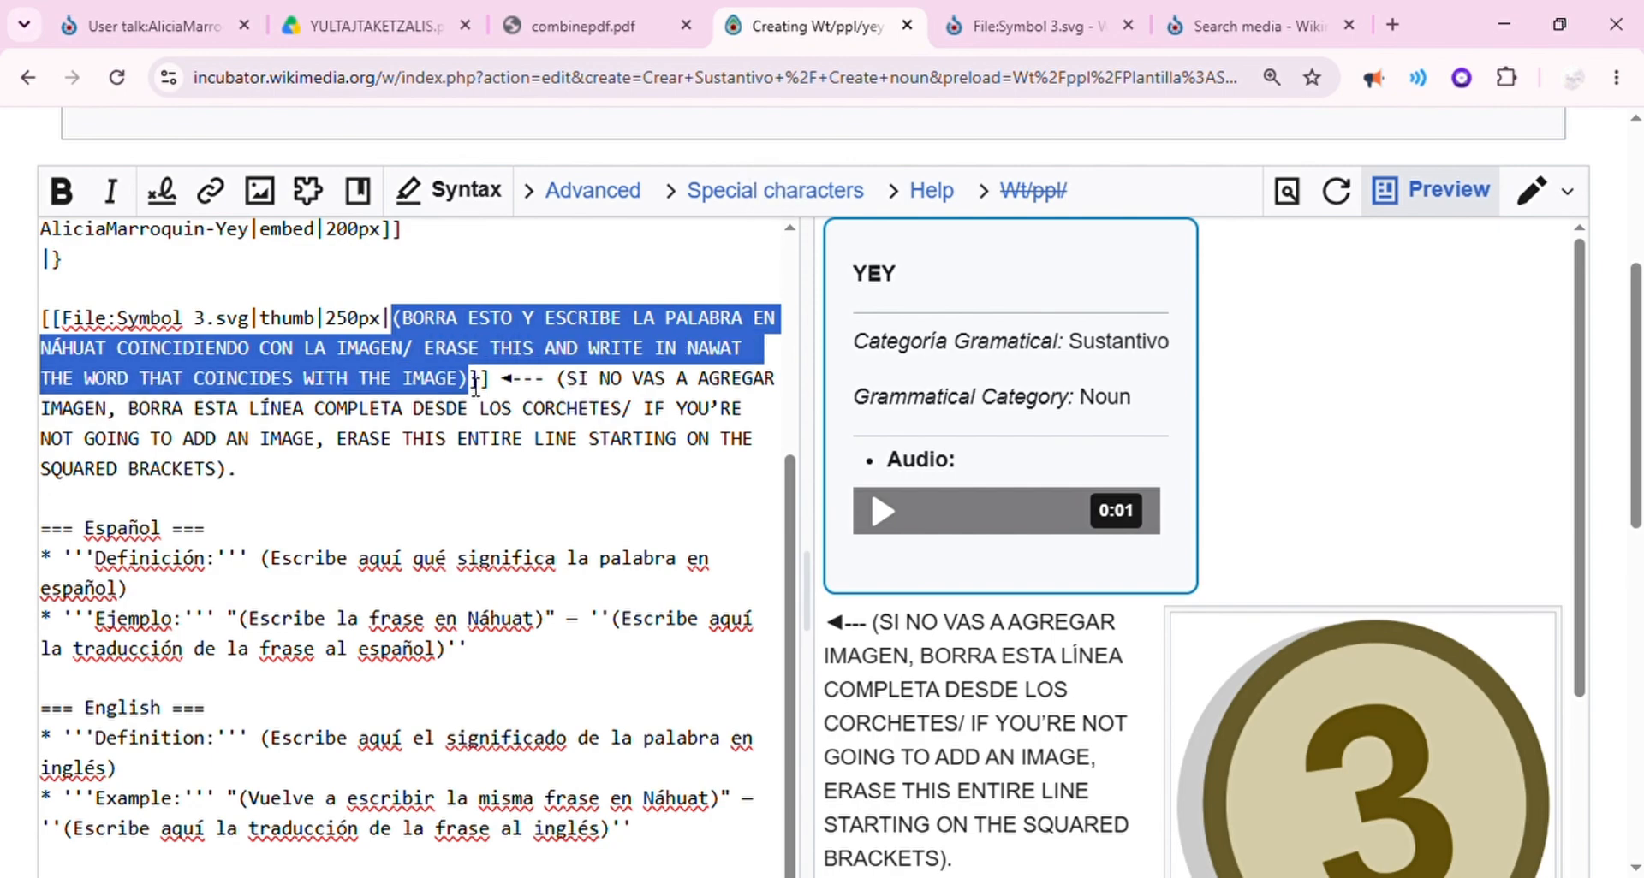
text(Yey)
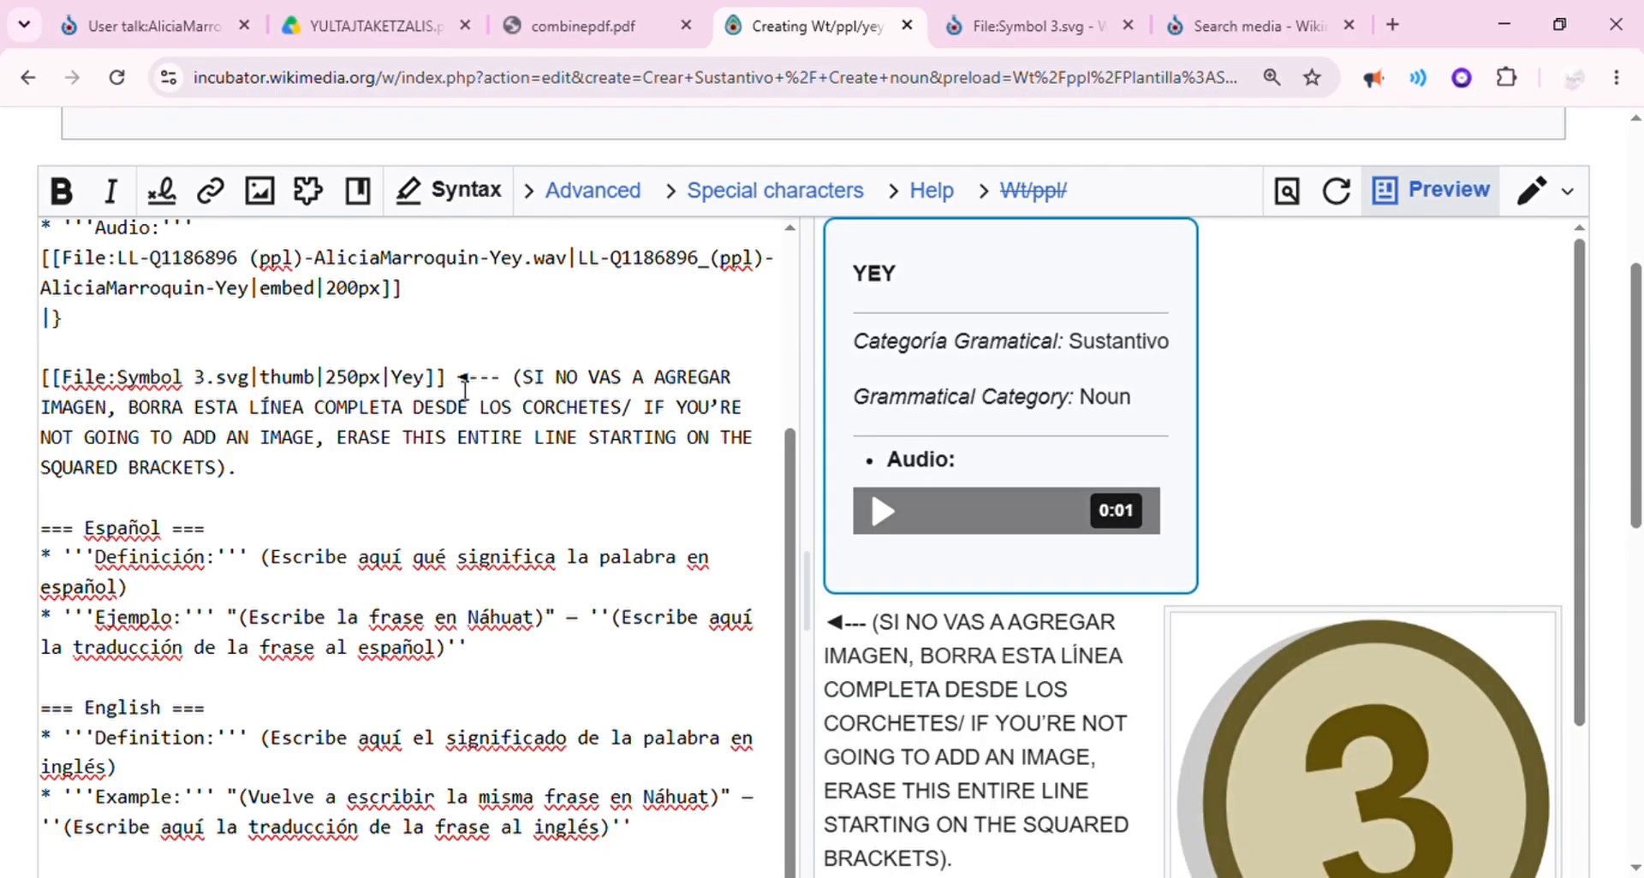
drag(465, 388, 512, 484)
key(BackSpace)
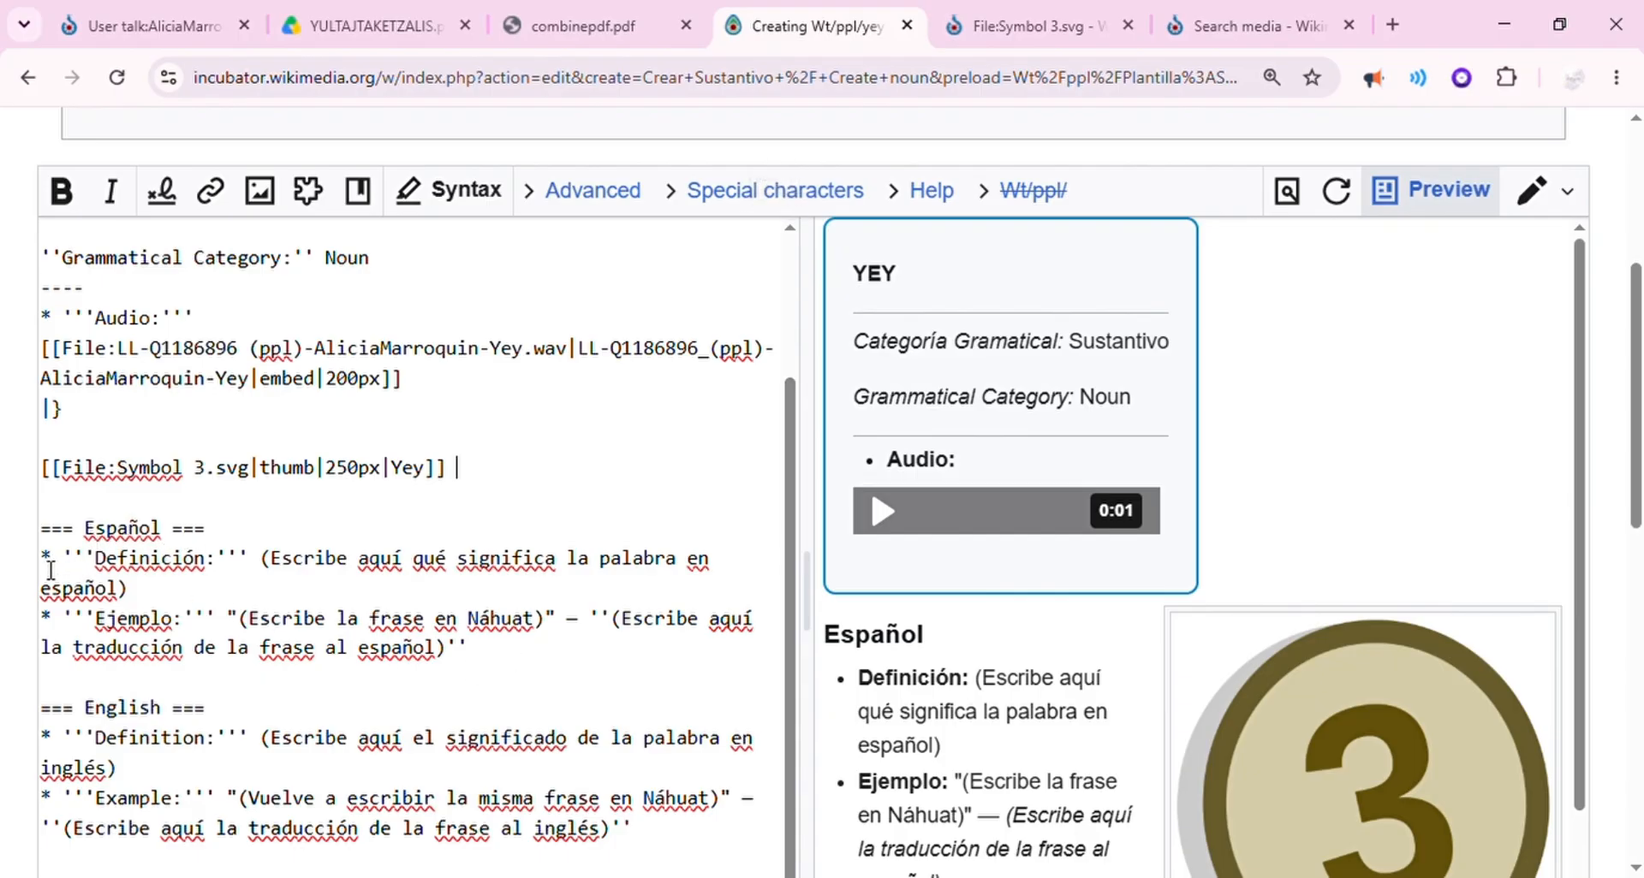
Replace the Spanish definition and example placeholder lines with "Tres" and "Ne yey: El tres." copied from the Yey entry in YULTAJTAKETZALIS.pdf
drag(51, 570, 470, 655)
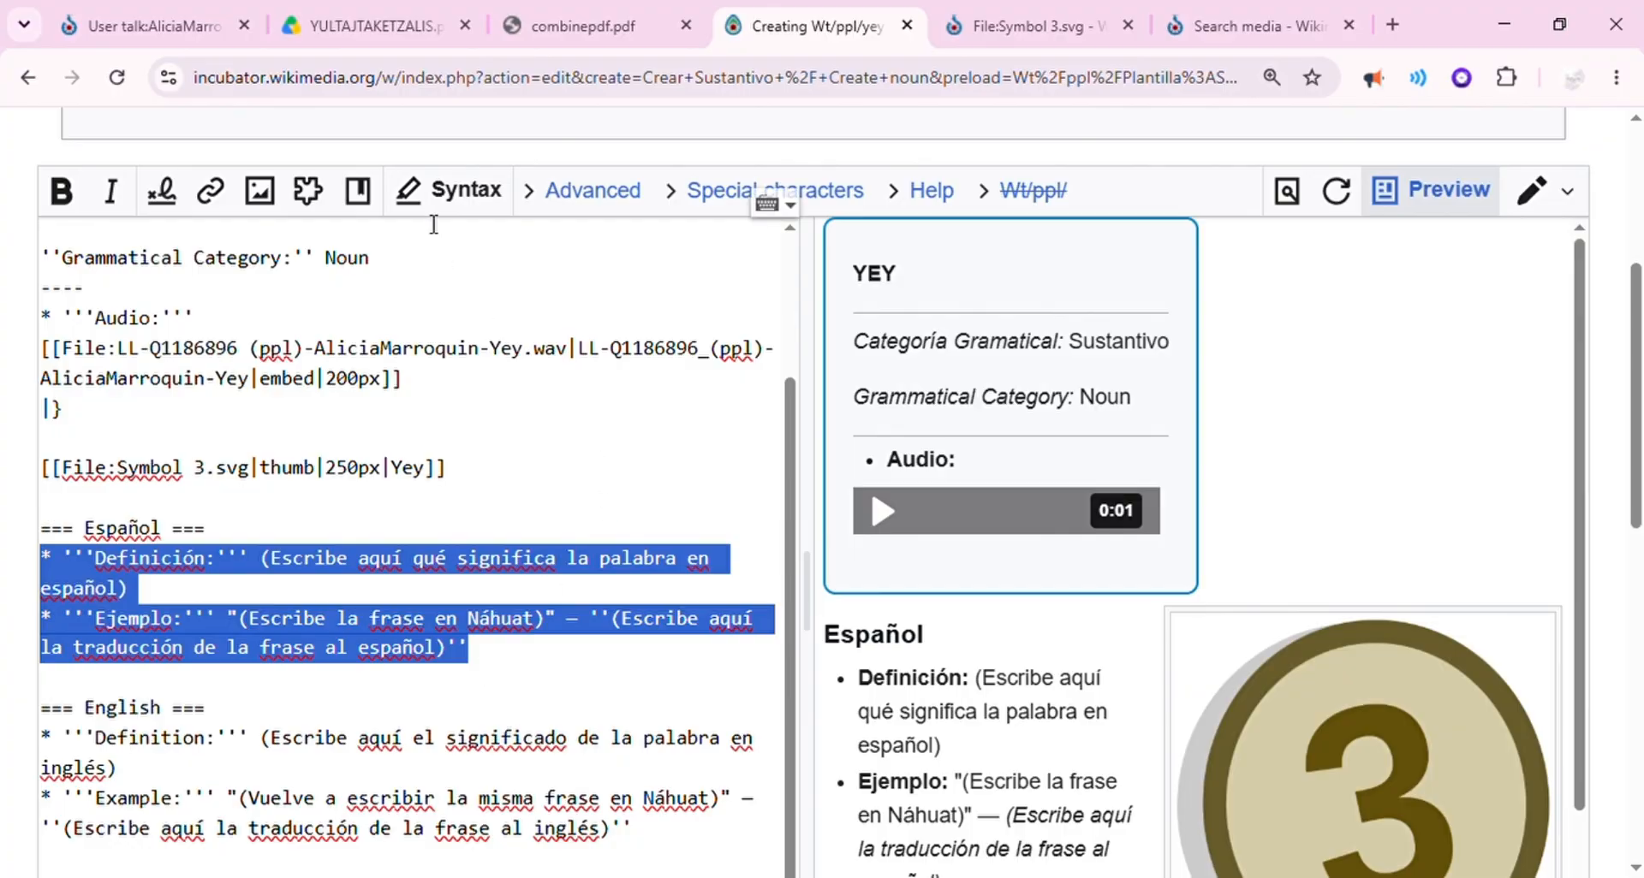
click(386, 33)
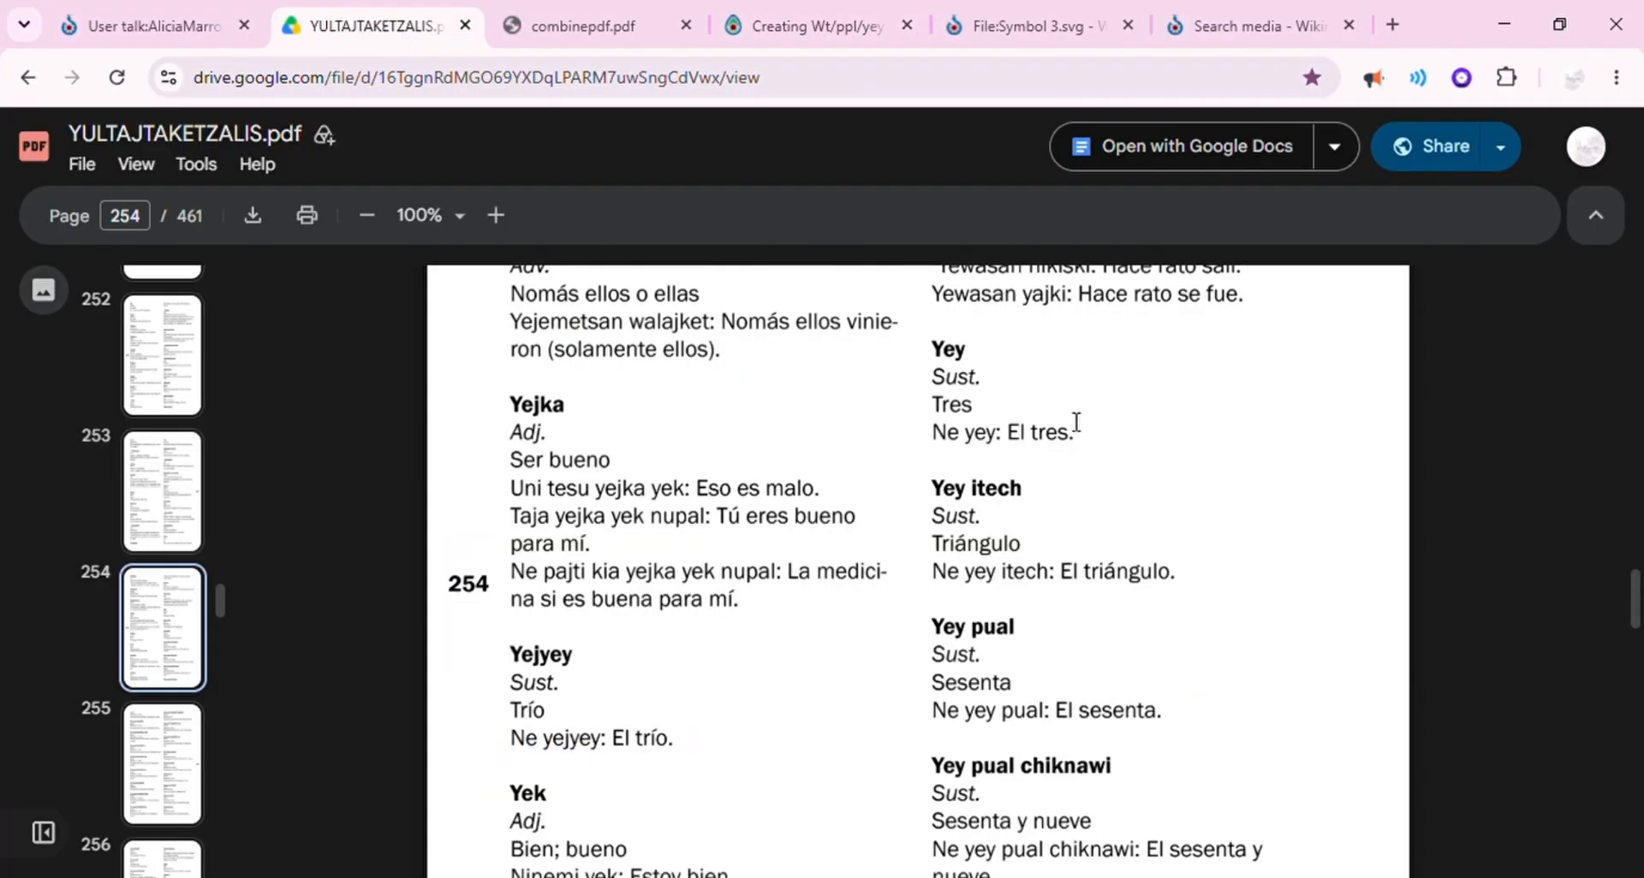
drag(1075, 434, 954, 417)
key(ctrl+c)
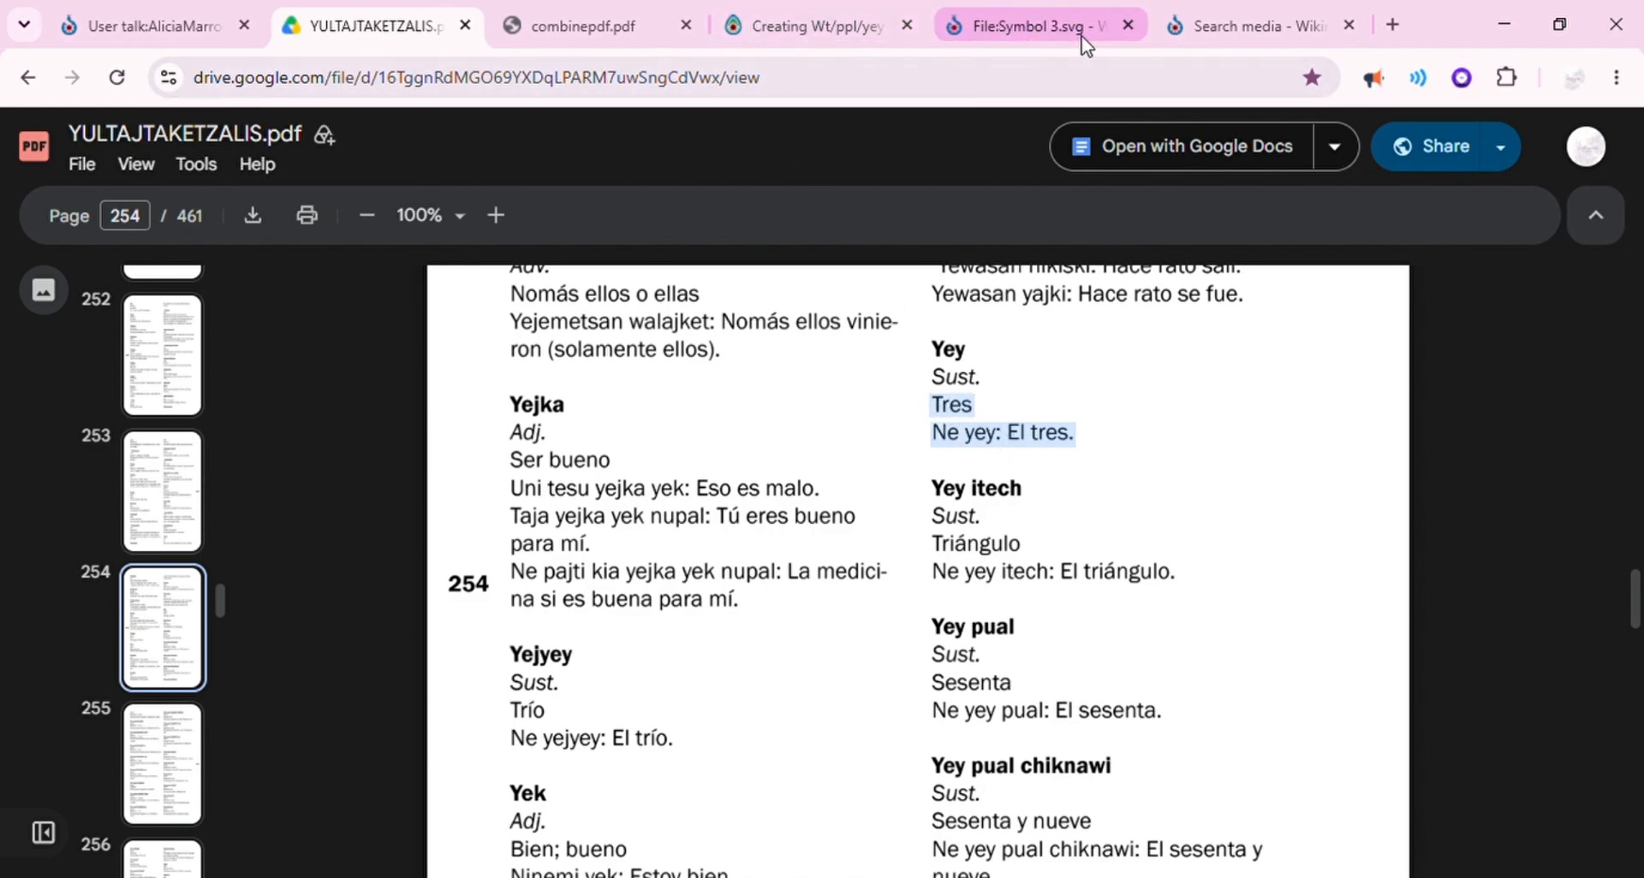
click(803, 32)
key(ctrl+v)
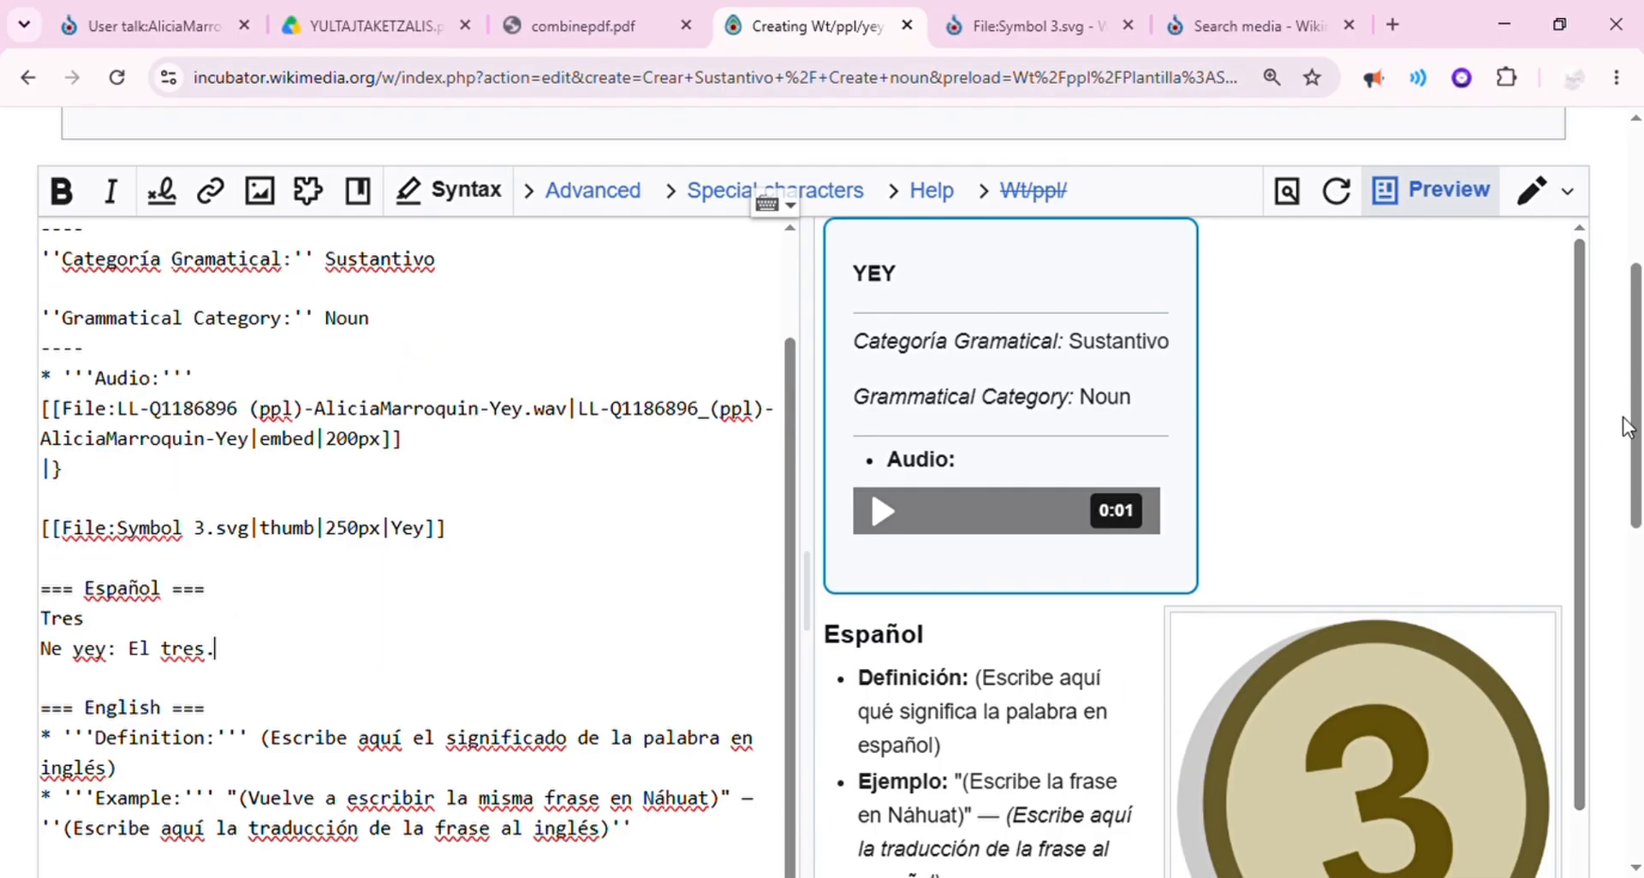
Insert a blank line between Tres and the example sentence in the Español section
scroll(1635, 420, down, 3)
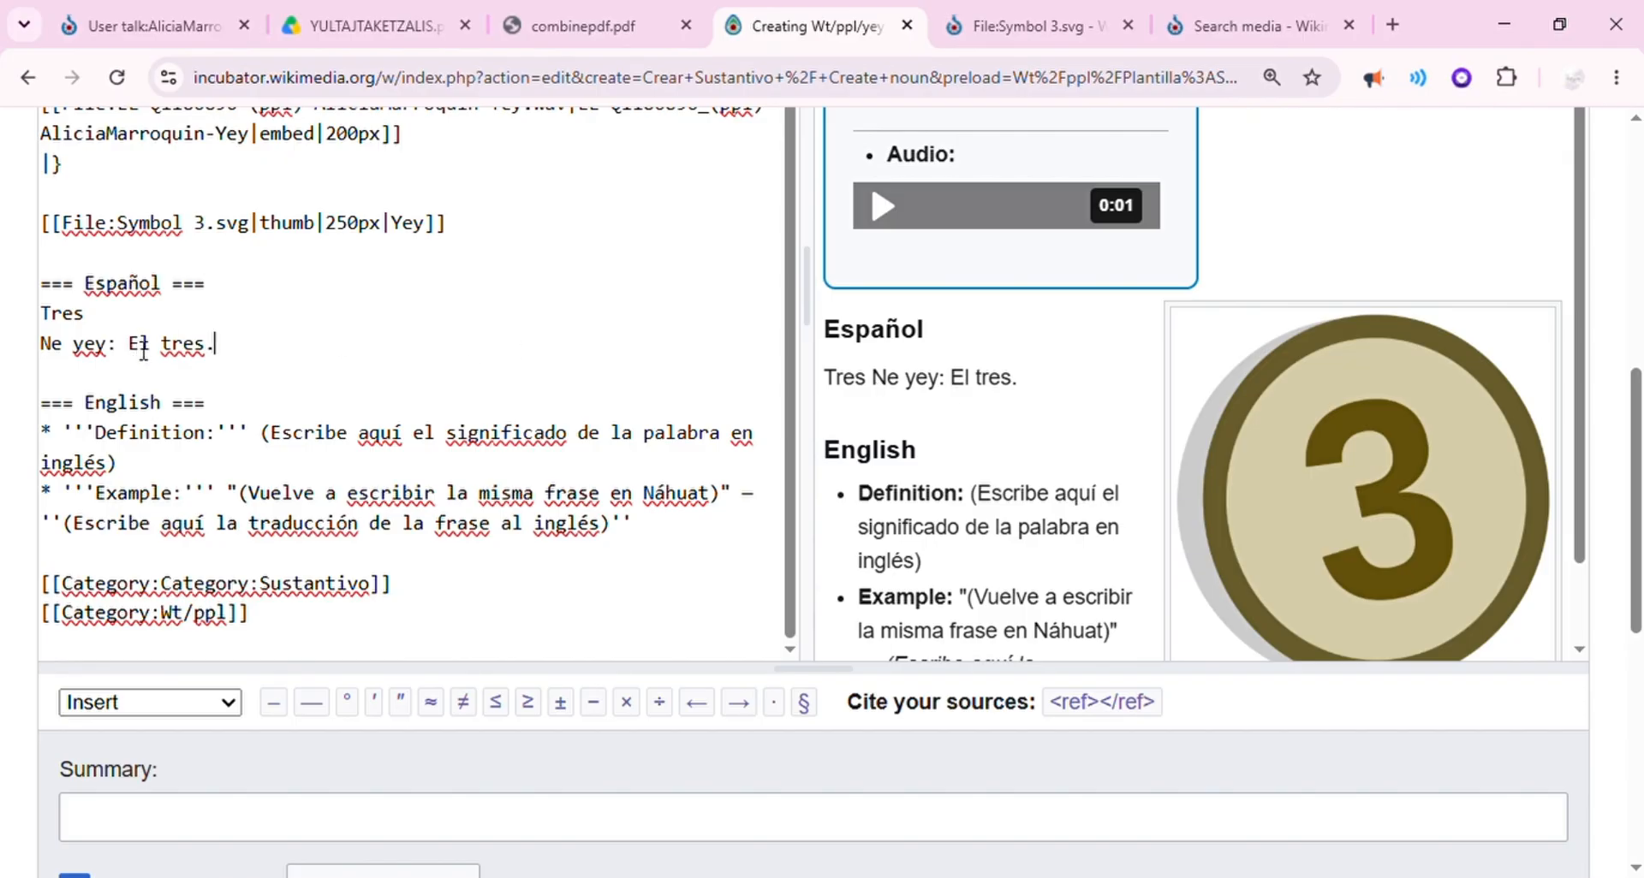
click(100, 328)
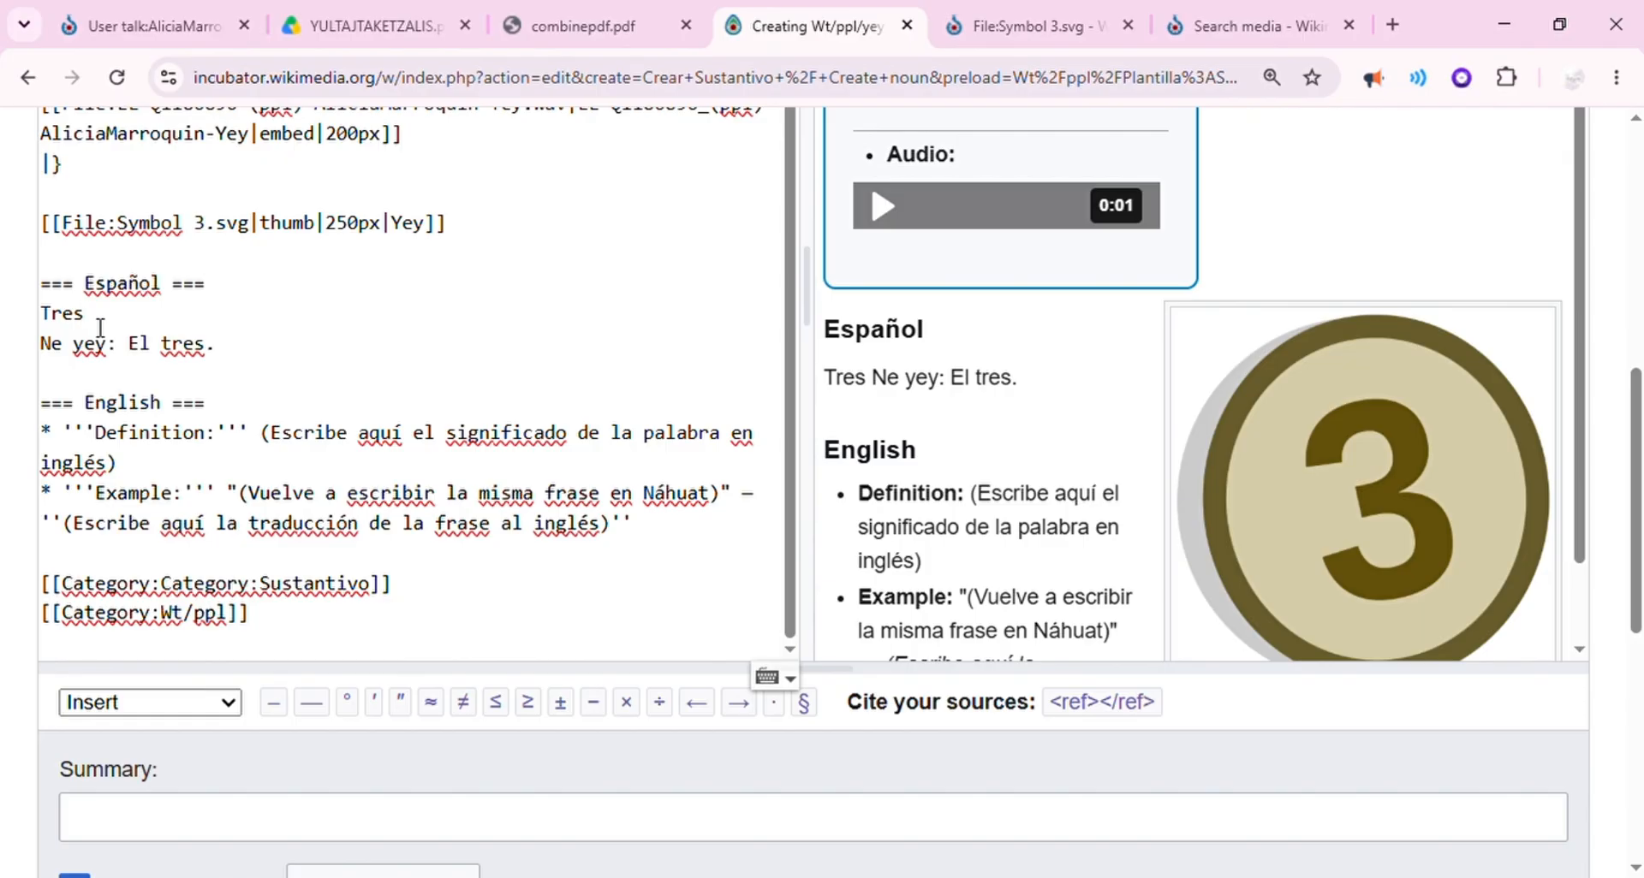
key(Return)
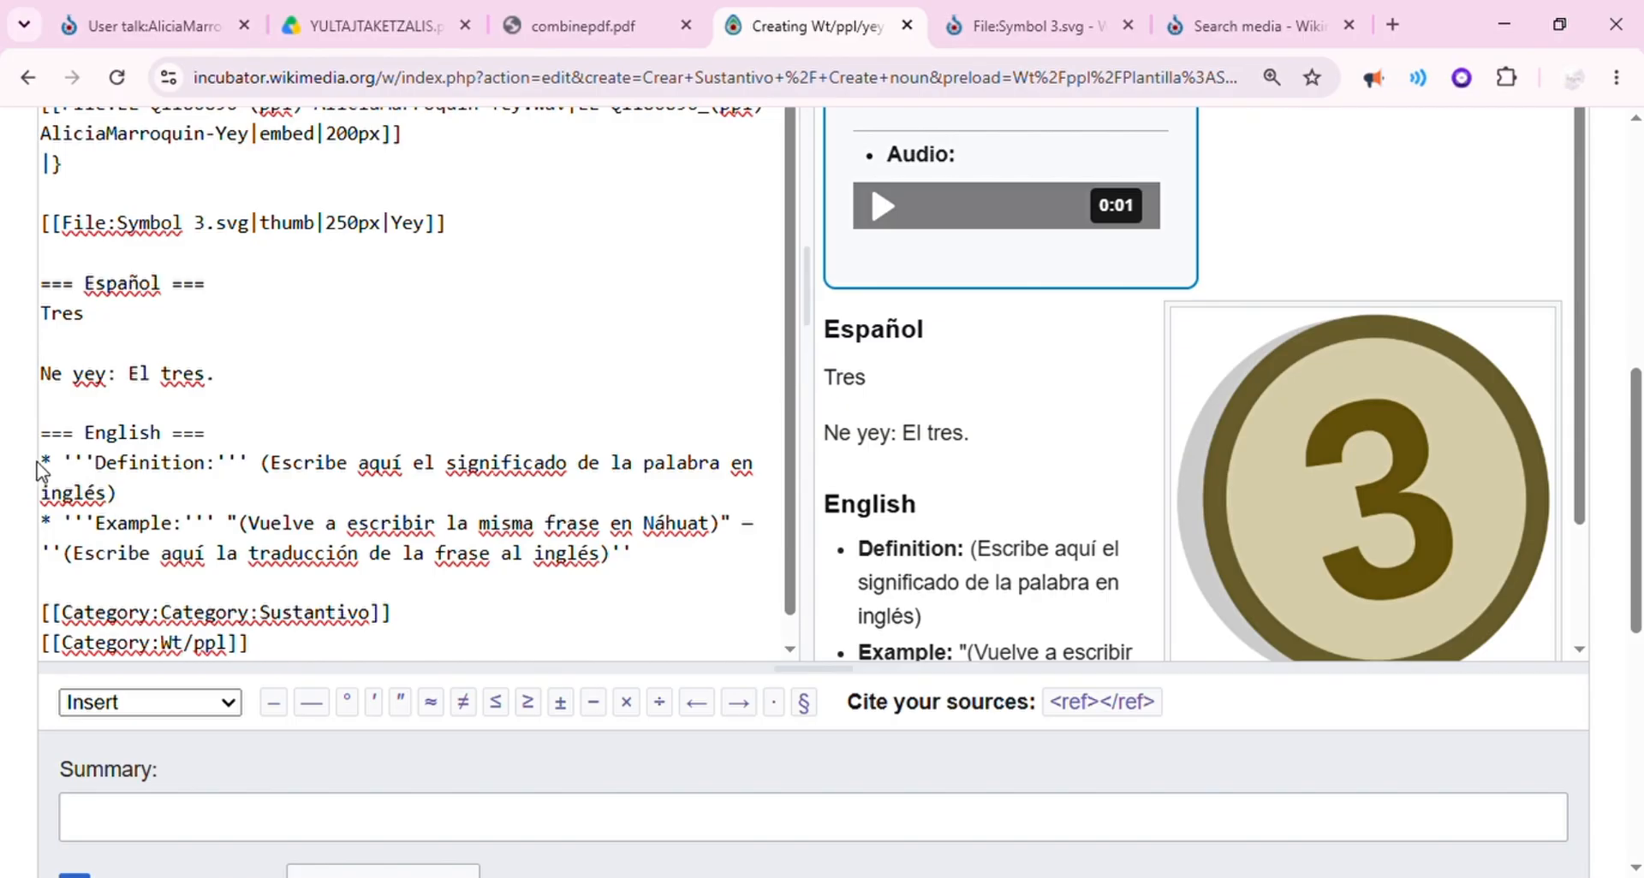
Replace the English definition and example placeholder lines with "Ne yey: The three." copied from the Yey entry in combinepdf.pdf
drag(43, 471, 704, 567)
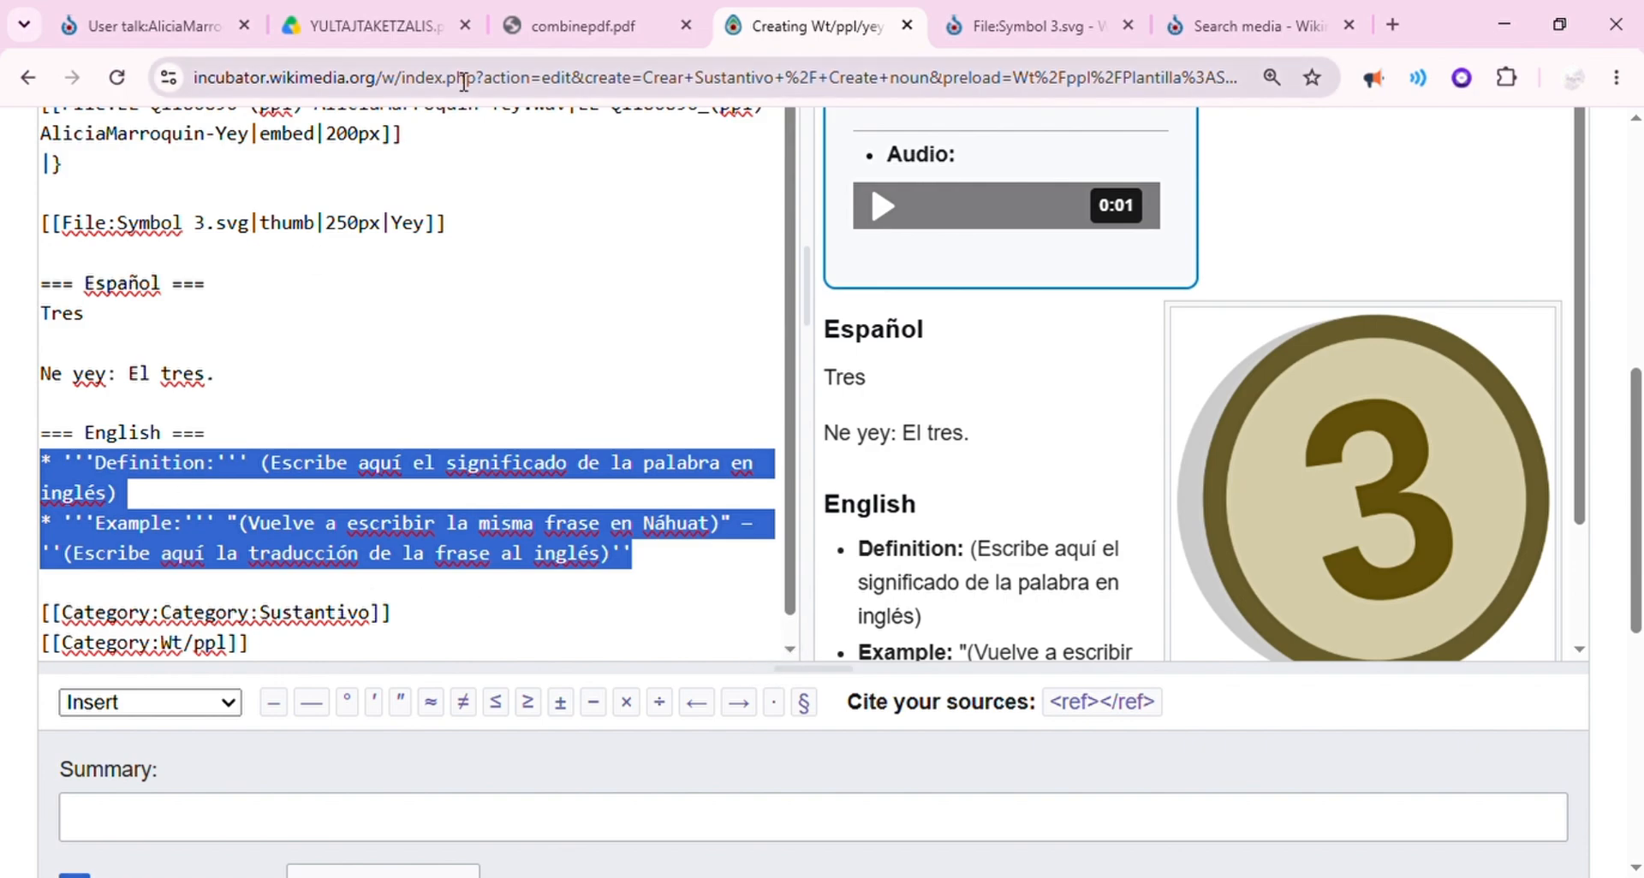
click(597, 30)
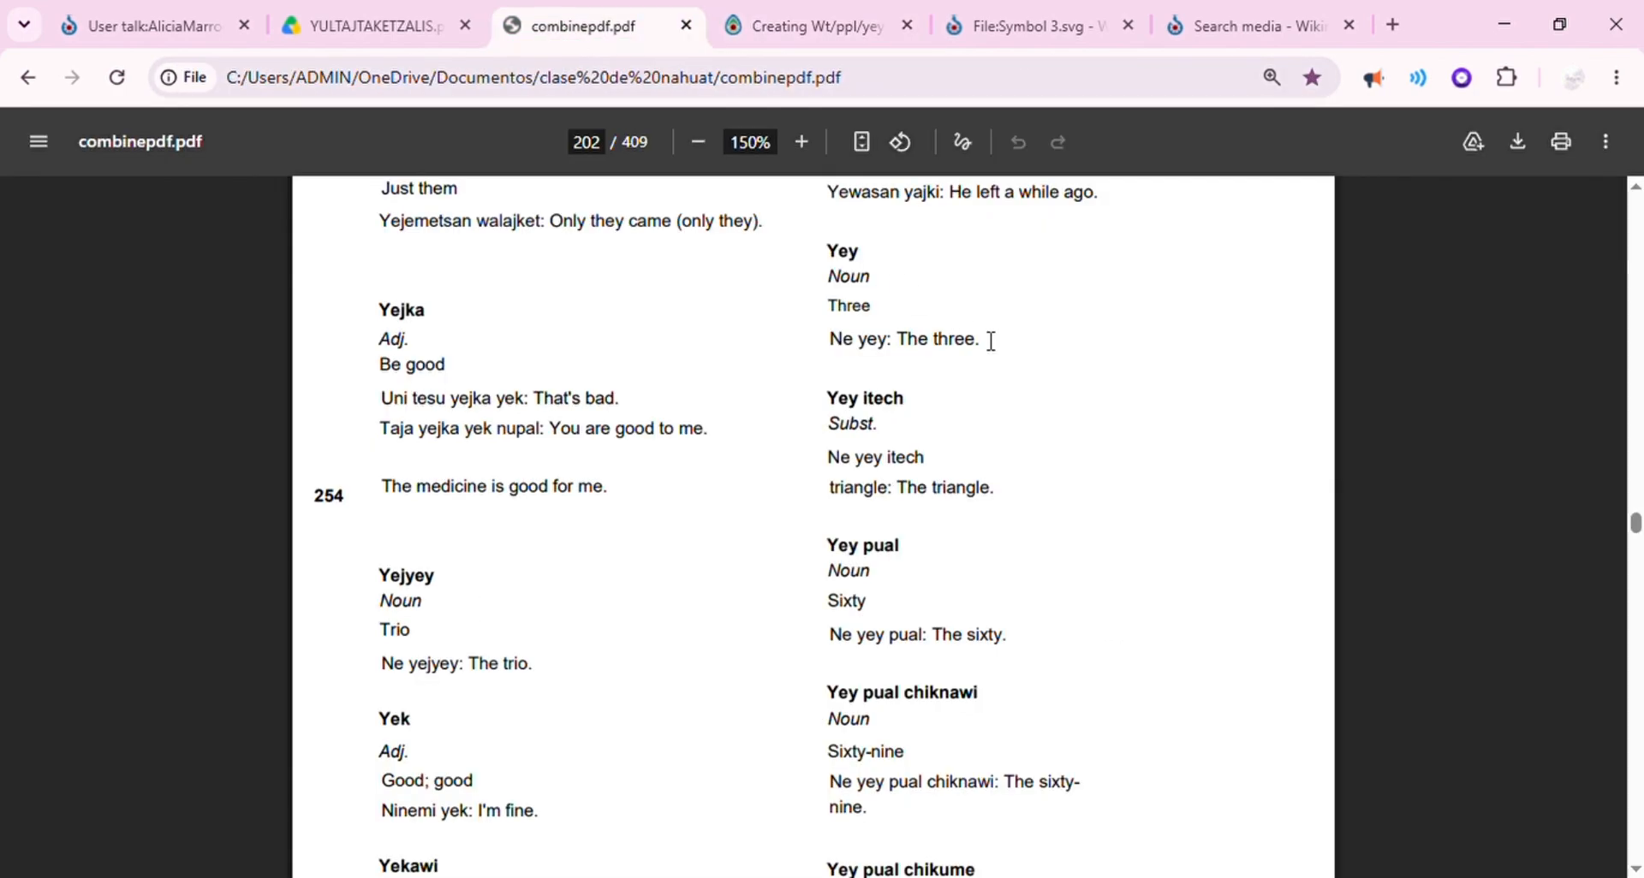
drag(983, 350, 841, 326)
click(842, 325)
drag(982, 342, 827, 340)
key(ctrl+c)
click(853, 29)
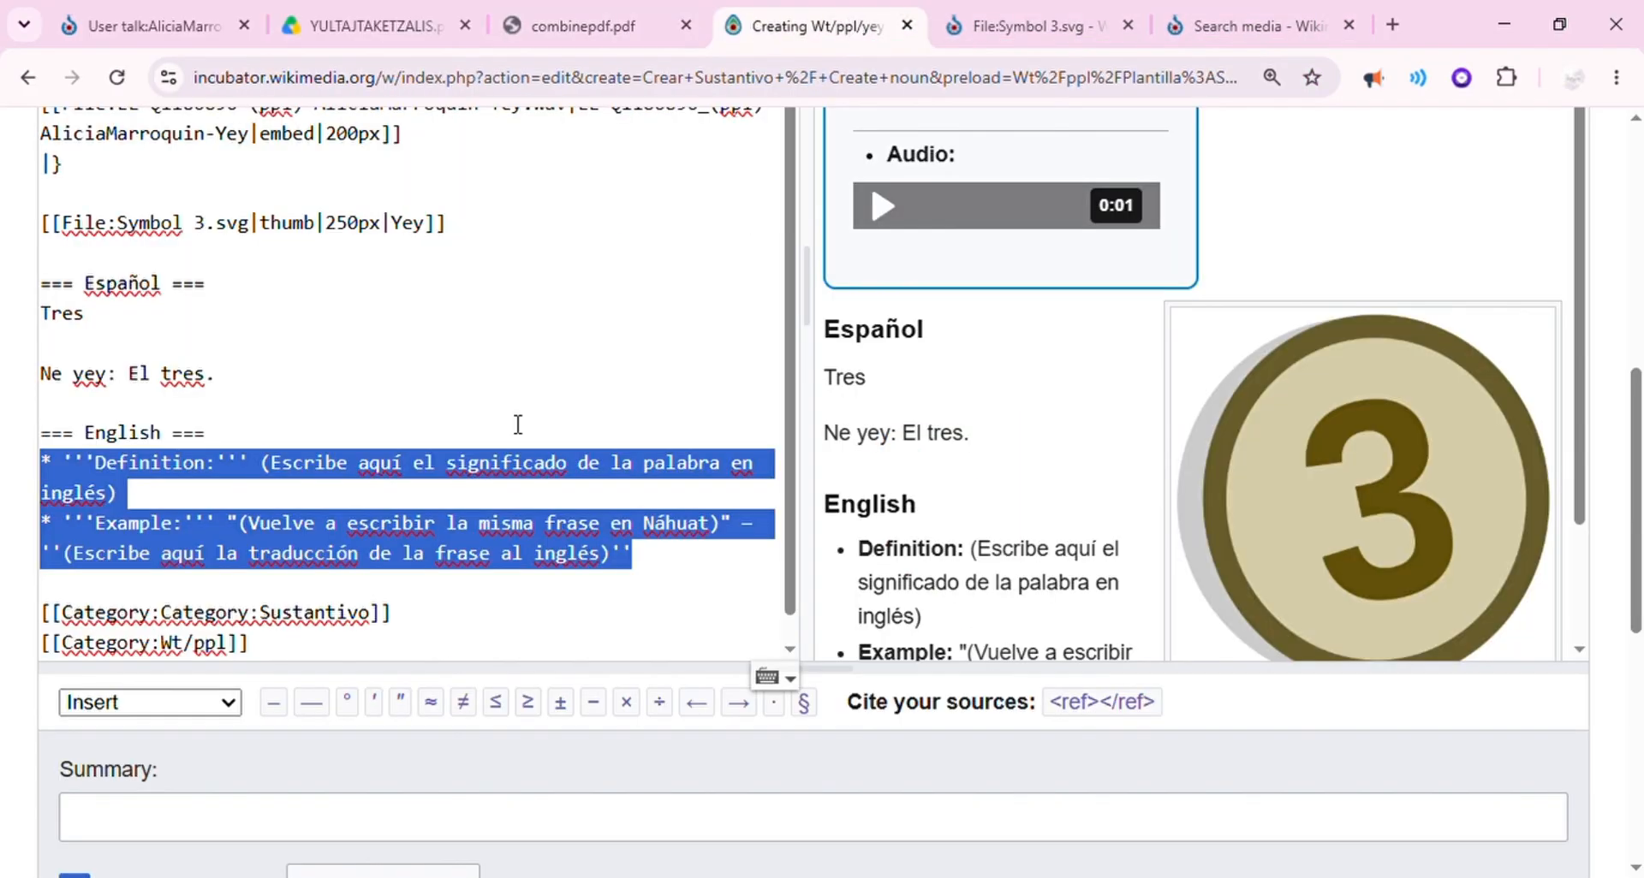
key(ctrl+v)
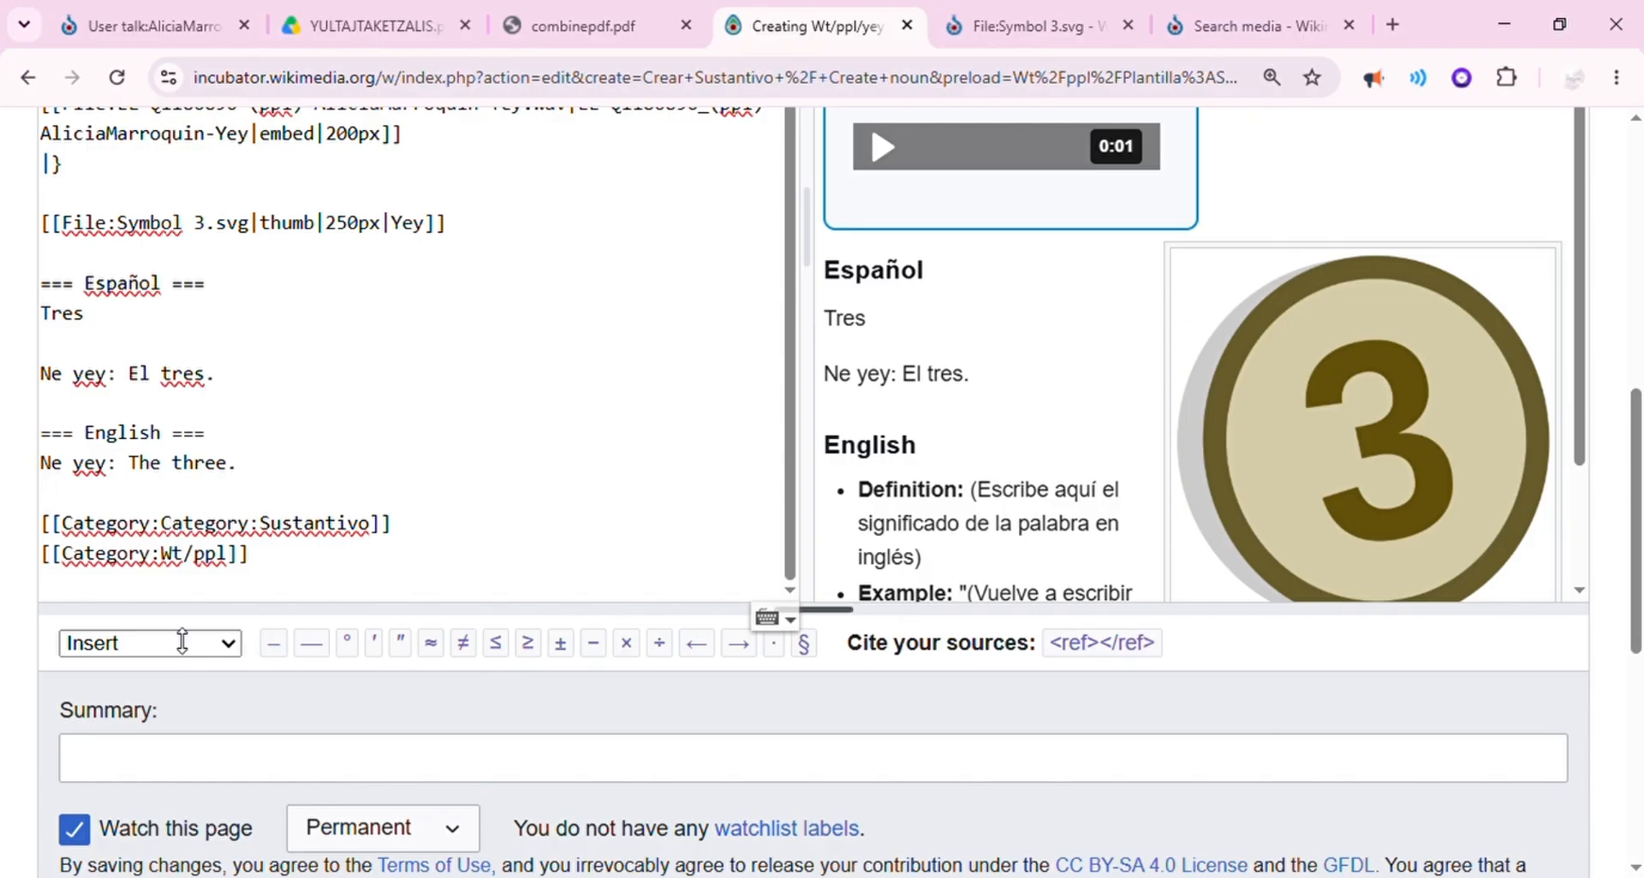
Add the definition Three from combinepdf.pdf under the English heading, separated from the example sentence by a blank line
key(ctrl+shift+Tab)
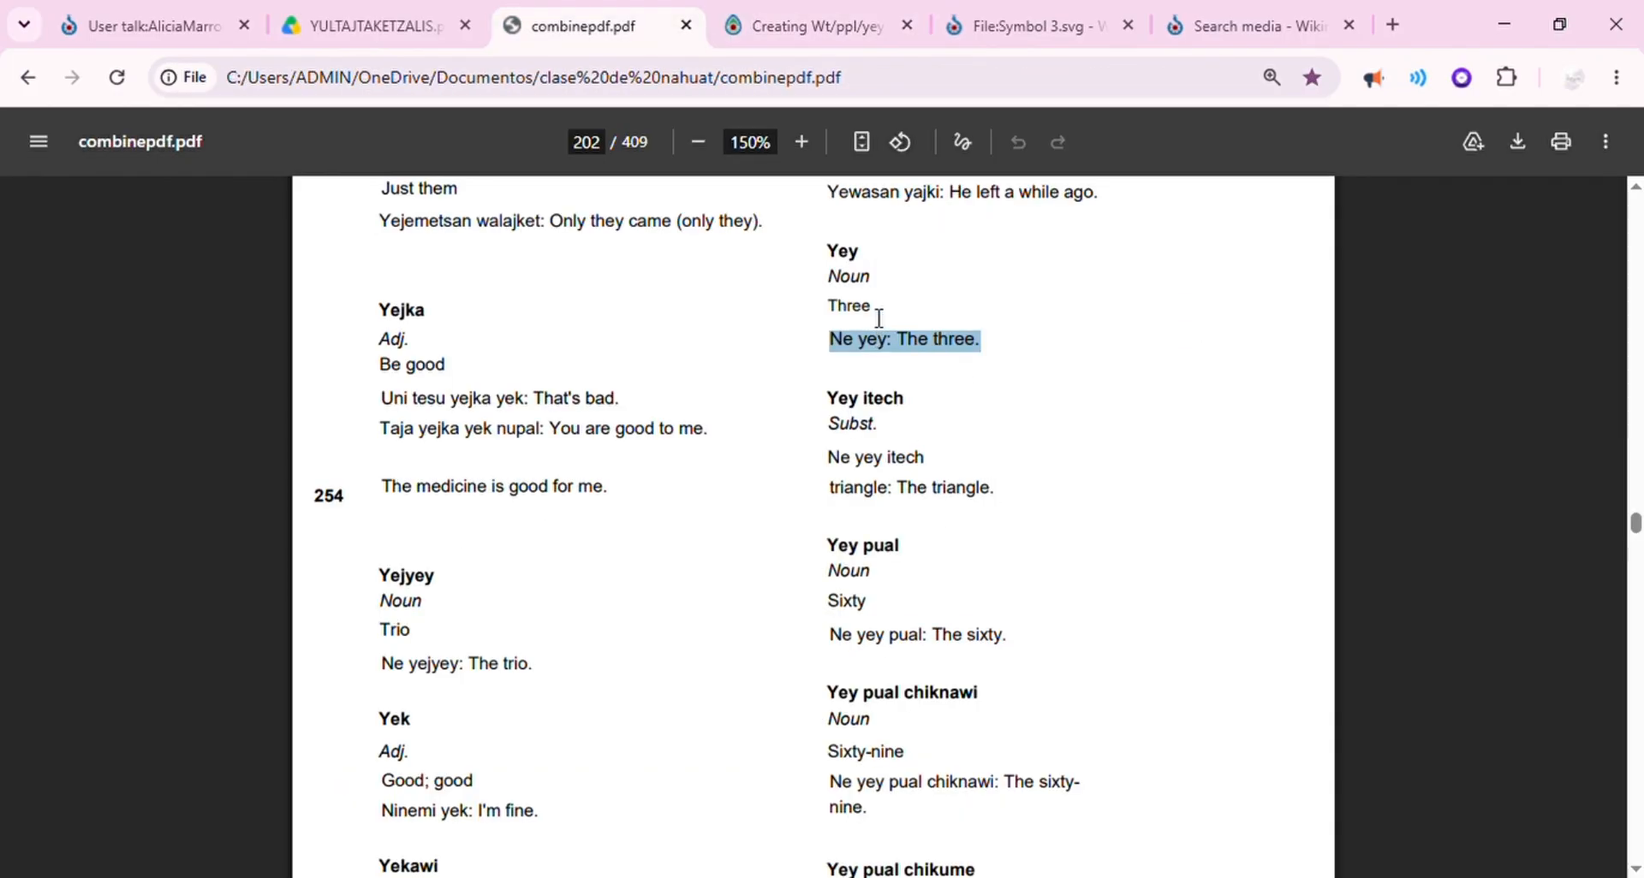
drag(887, 322, 839, 319)
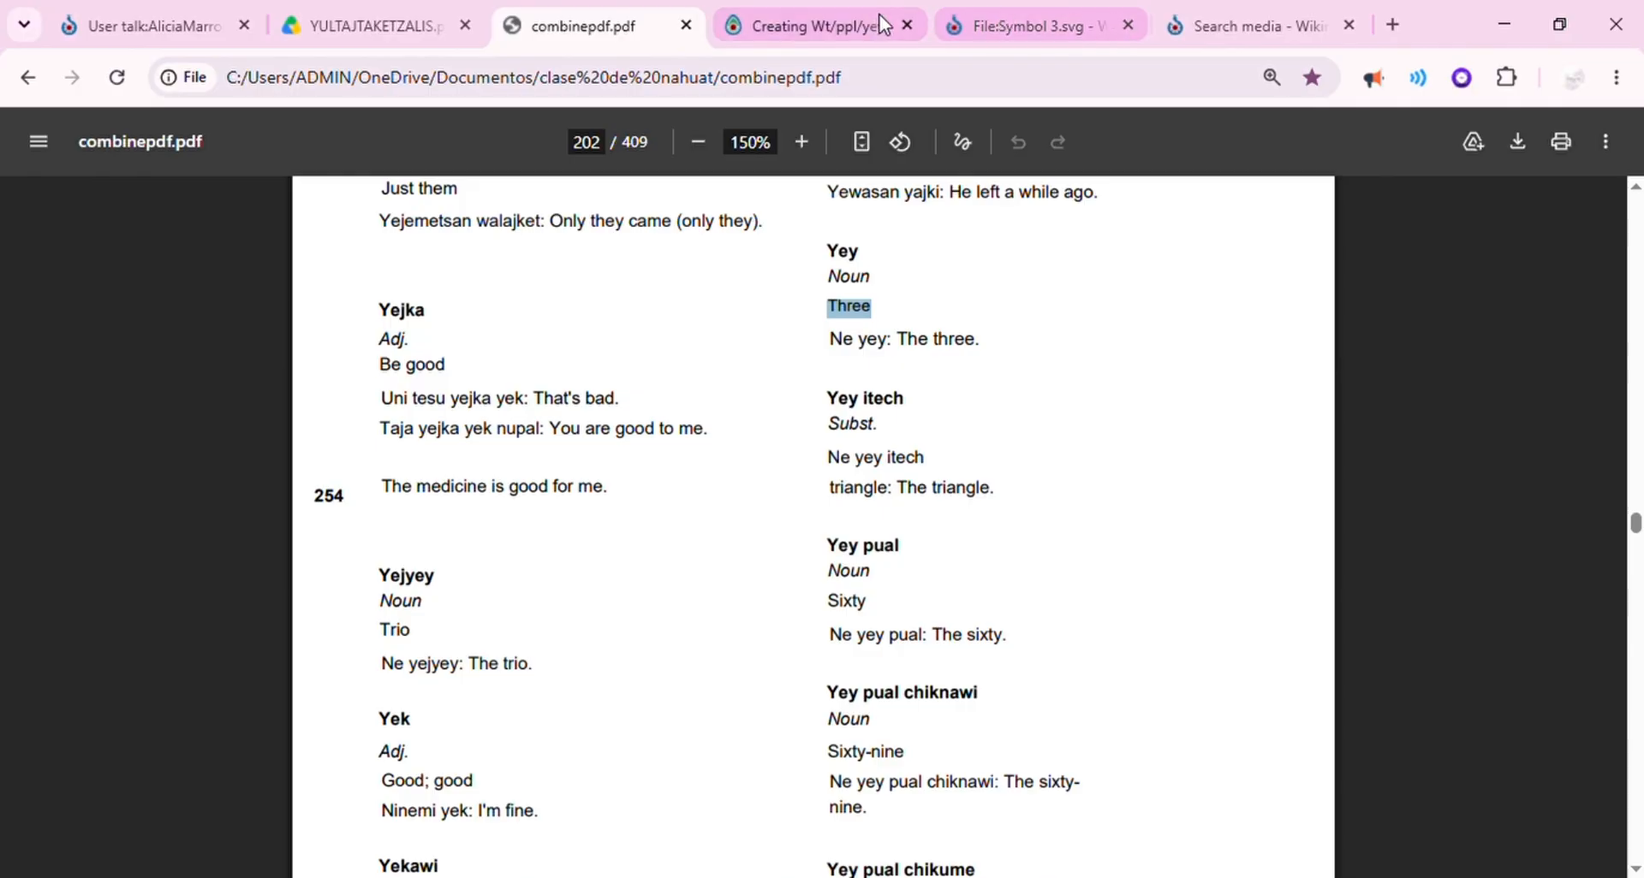
click(835, 24)
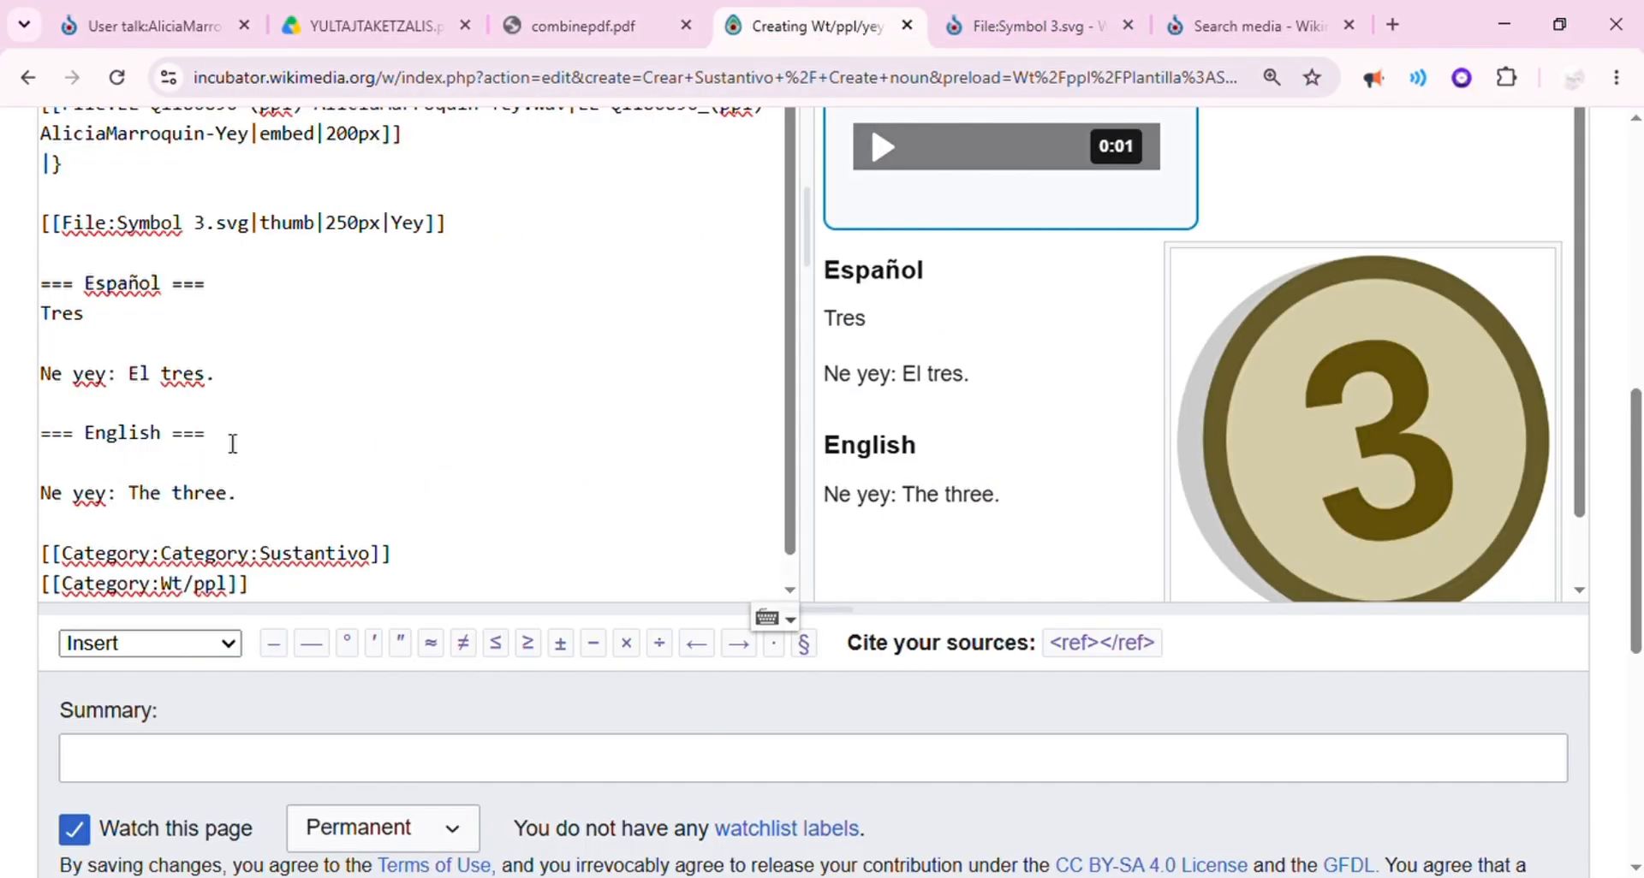
text(Three)
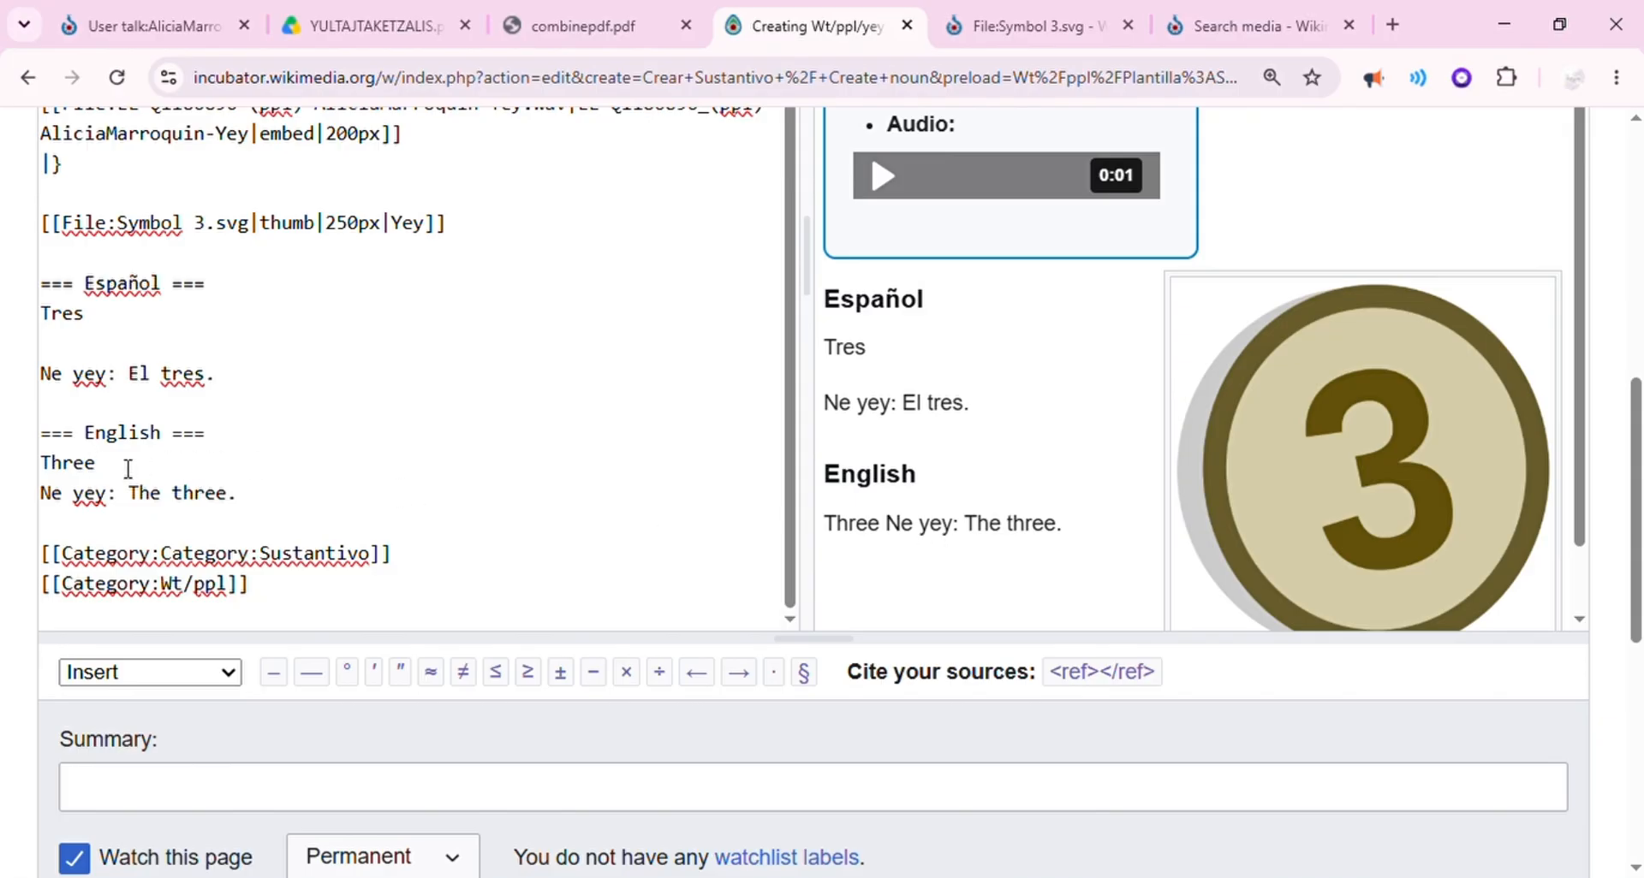
key(Return)
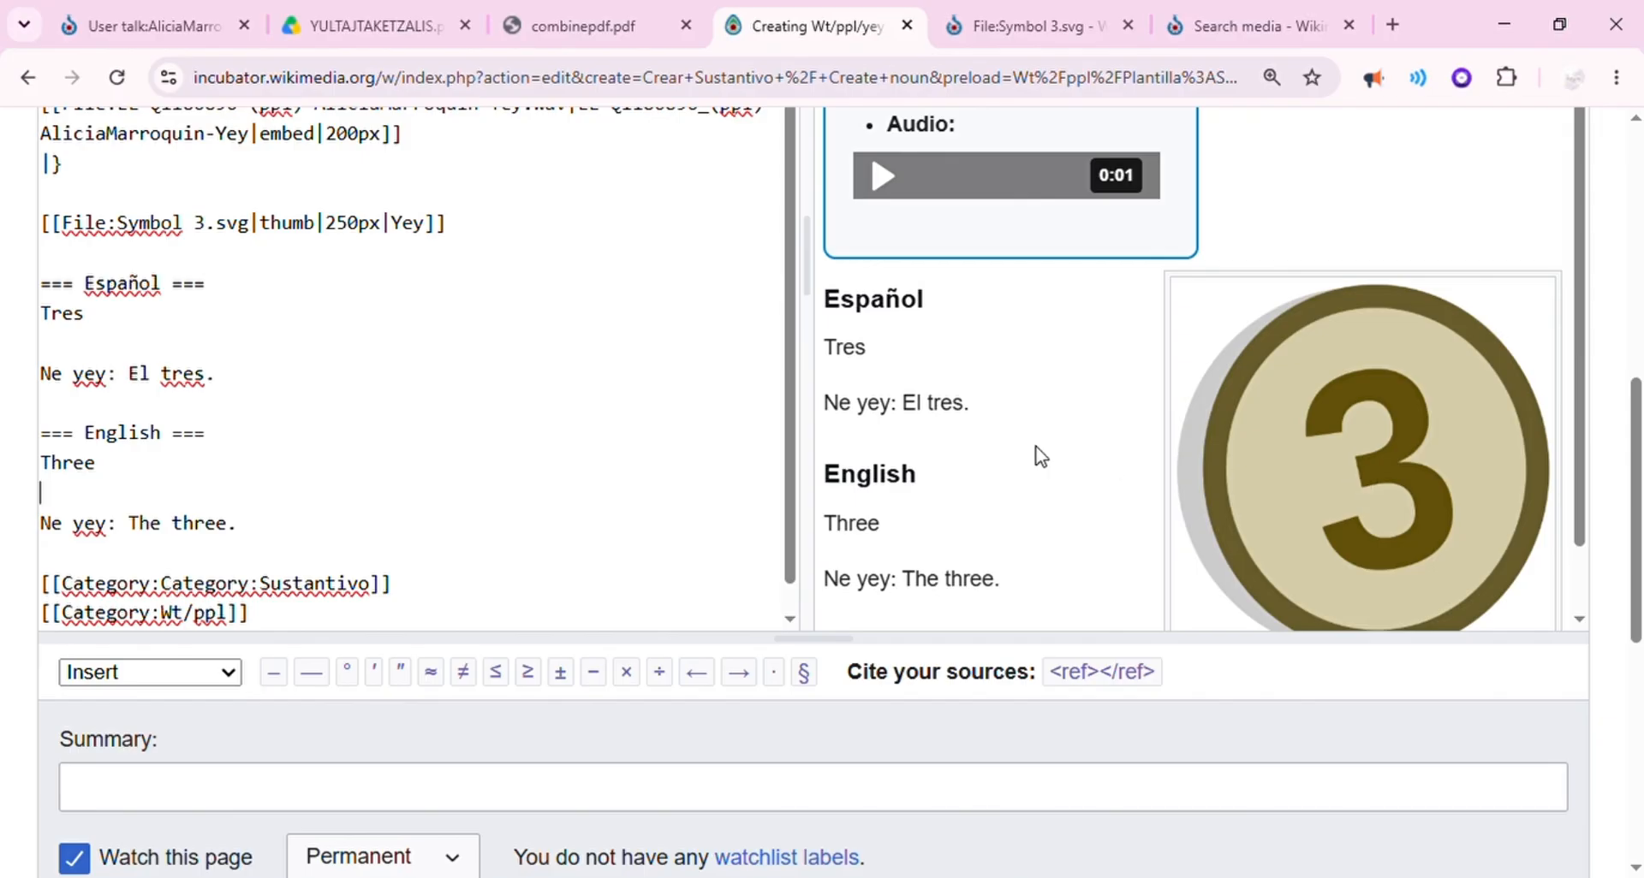
Publish the new yey entry page without an edit summary
scroll(1636, 469, down, 4)
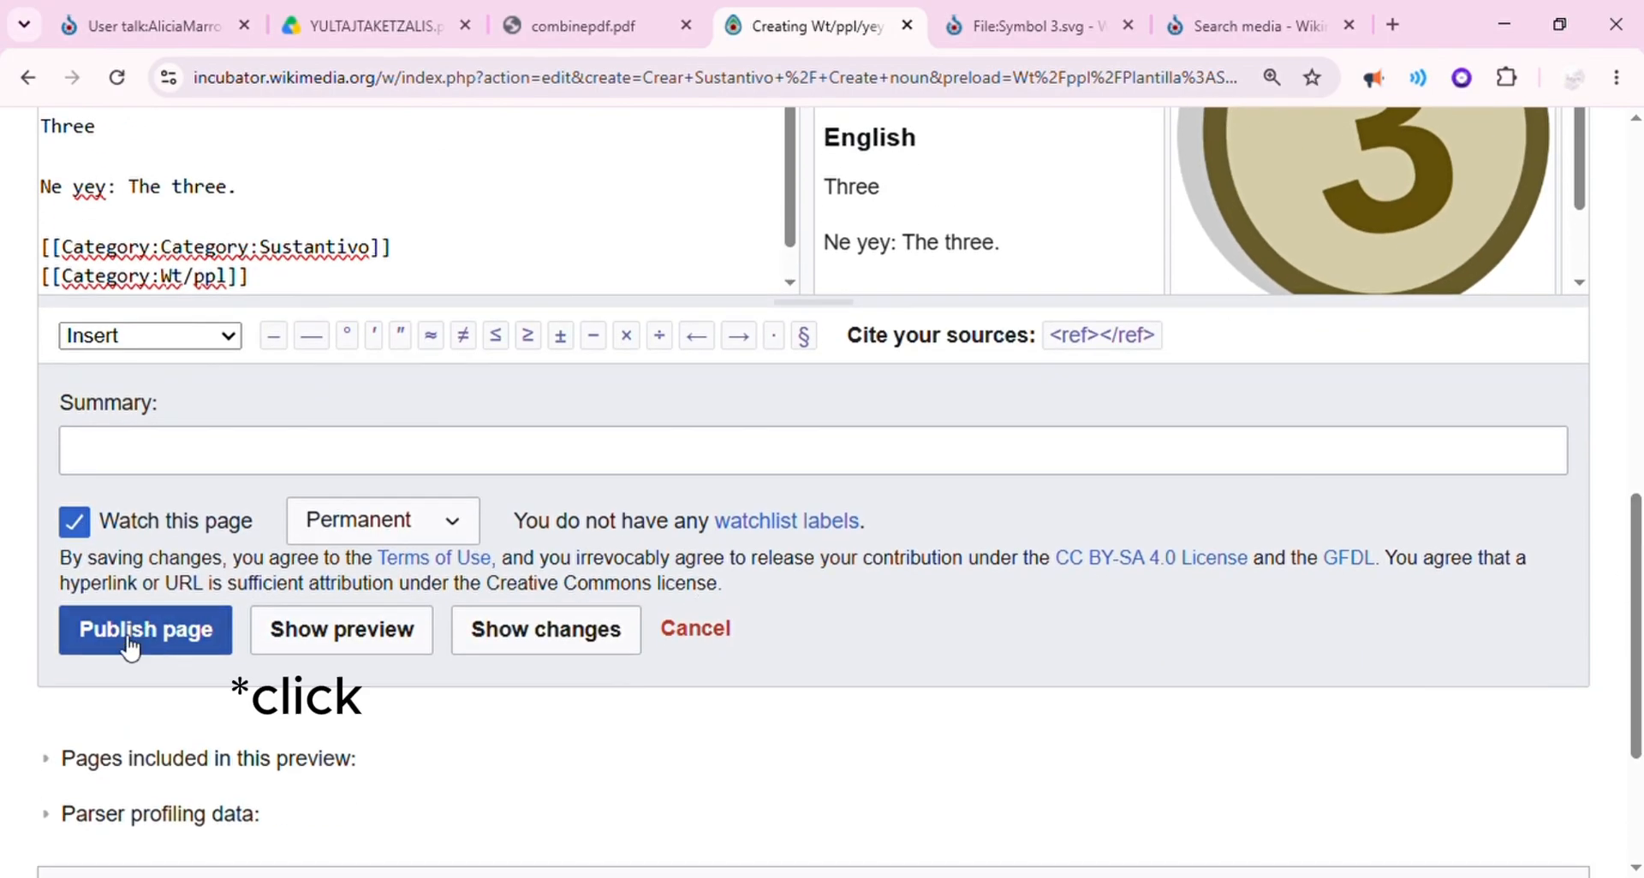
click(128, 640)
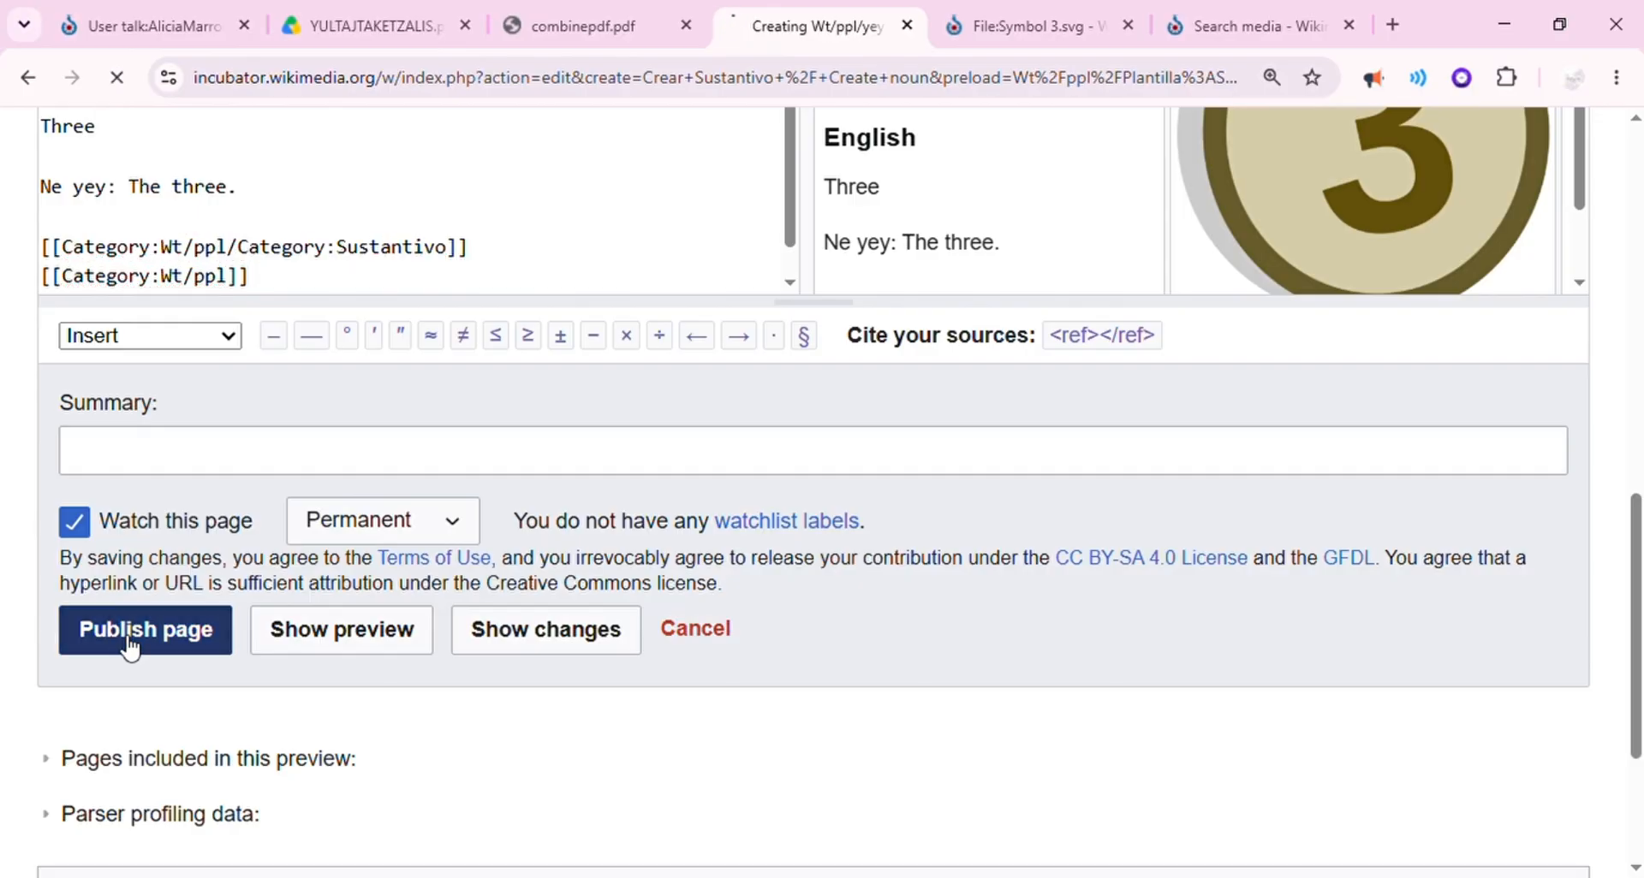